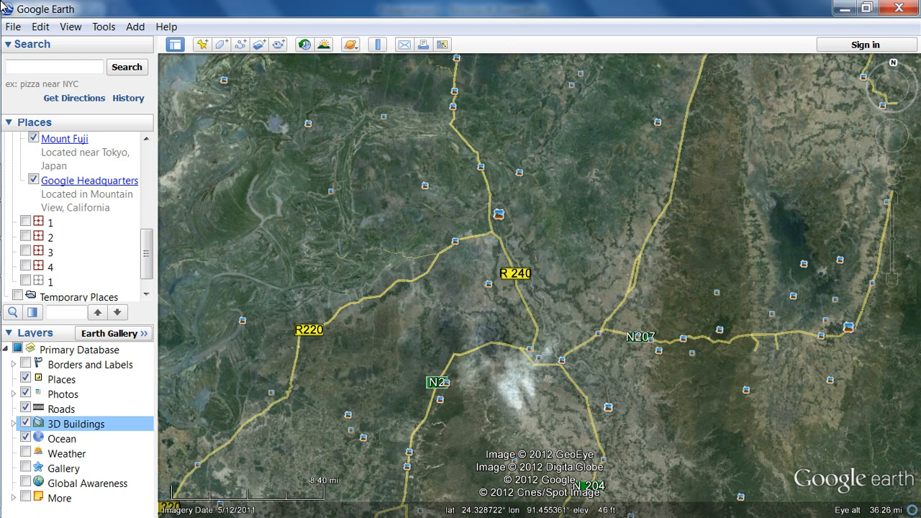
Step: Show saved placemarks 1 and 2 on the map and hide both again
{"action": "mouse_move", "coordinate": [146, 254]}
{"action": "left_mouse_down"}
{"action": "mouse_move", "coordinate": [146, 171]}
{"action": "mouse_move", "coordinate": [147, 261]}
{"action": "left_mouse_up"}
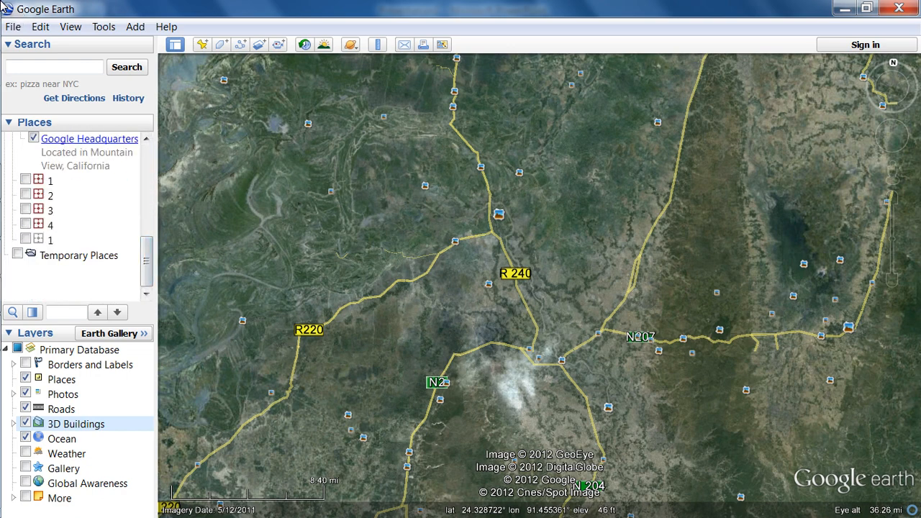
{"action": "left_click", "coordinate": [25, 179]}
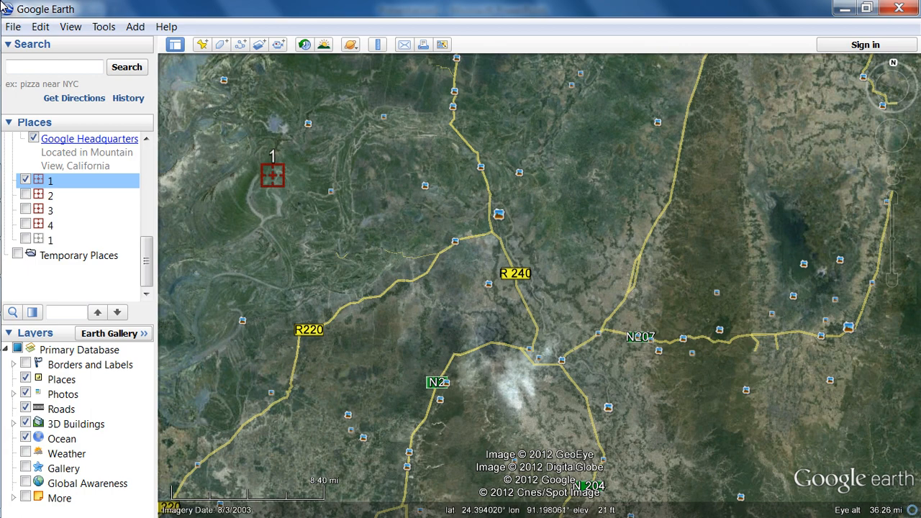
{"action": "left_click", "coordinate": [25, 194]}
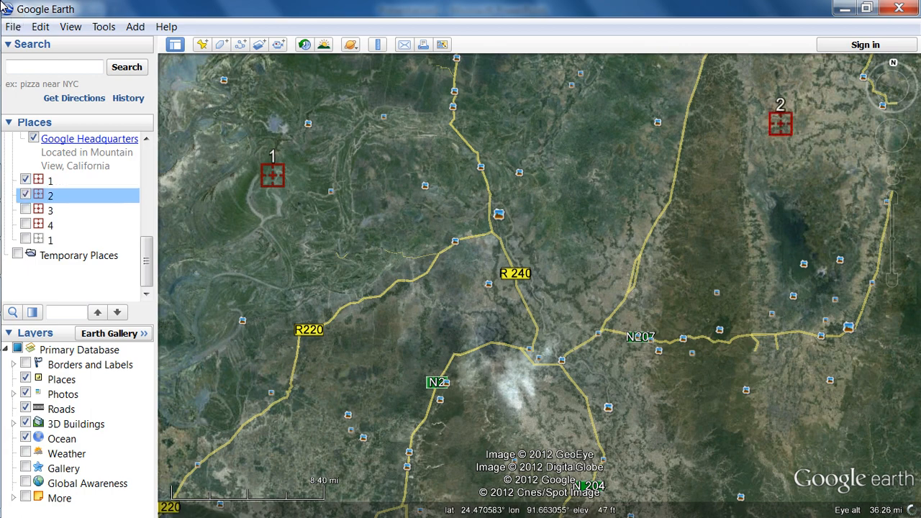
{"action": "left_click", "coordinate": [25, 194]}
{"action": "left_click", "coordinate": [25, 180]}
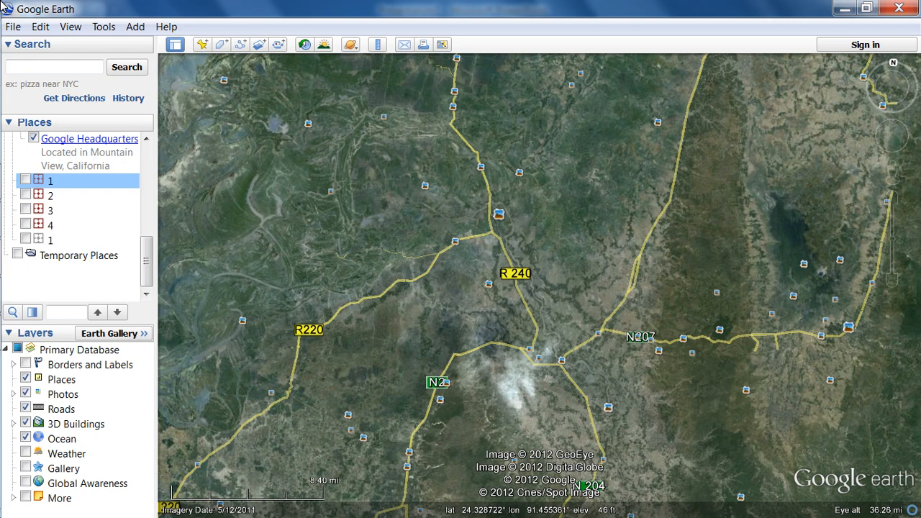
Step: Switch the Places, Photos, Roads and 3D Buildings layers off and back on, one after another
{"action": "left_click", "coordinate": [25, 378]}
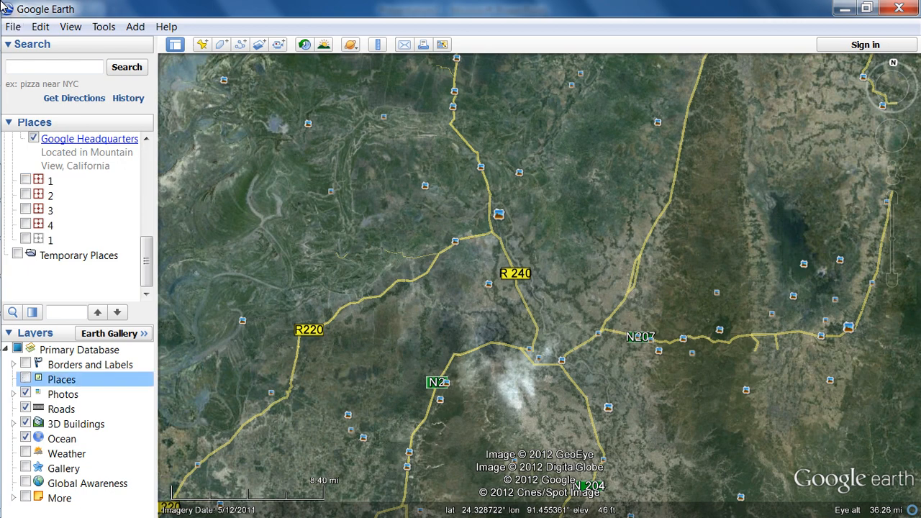
{"action": "left_click", "coordinate": [25, 393]}
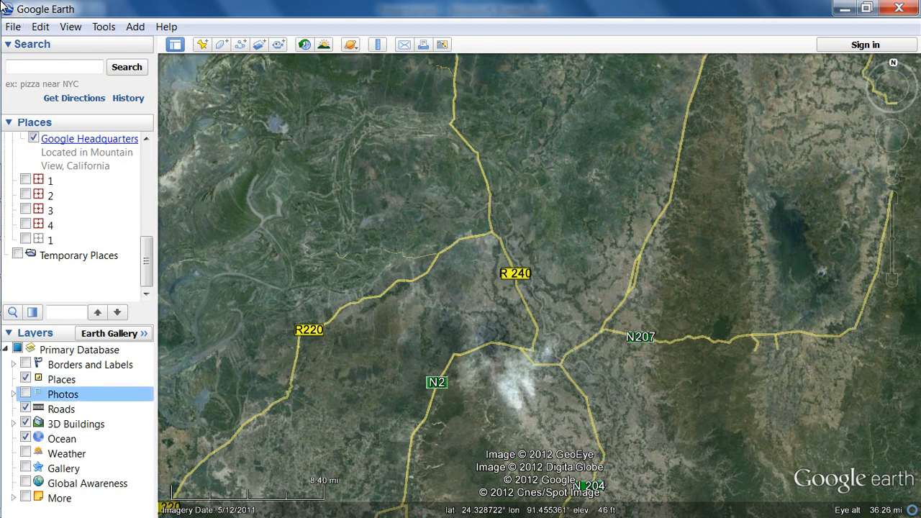
{"action": "left_click", "coordinate": [25, 393]}
{"action": "left_click", "coordinate": [25, 407]}
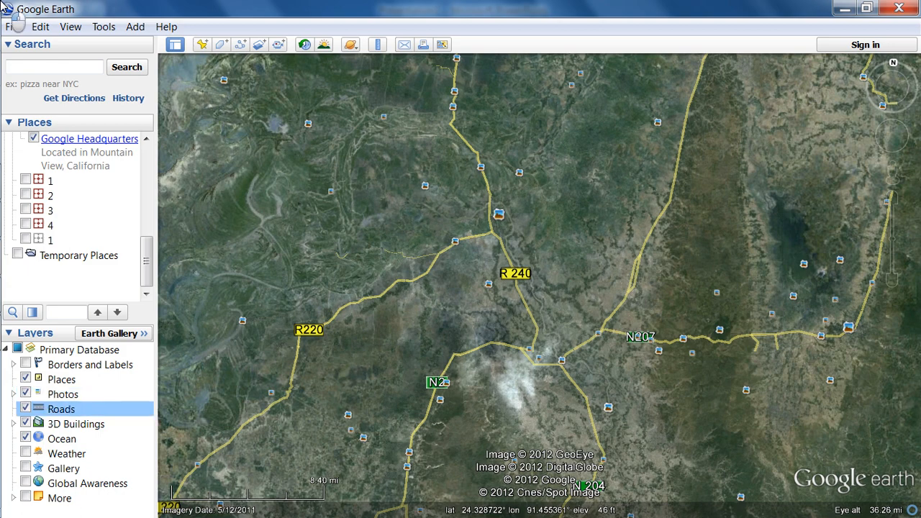
{"action": "left_click", "coordinate": [25, 408]}
{"action": "left_click", "coordinate": [25, 422]}
{"action": "left_click", "coordinate": [25, 422]}
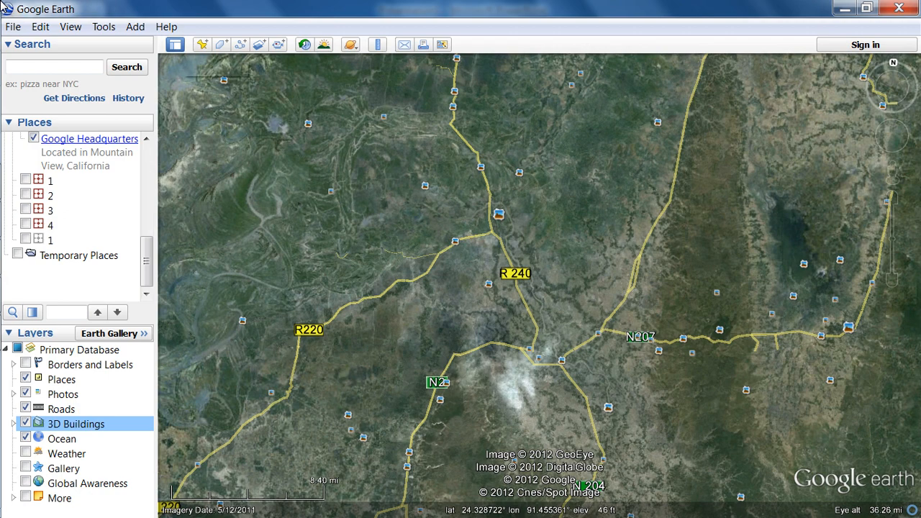
Step: Hide the sidebar to enlarge the map view and show it again
{"action": "left_click", "coordinate": [175, 45]}
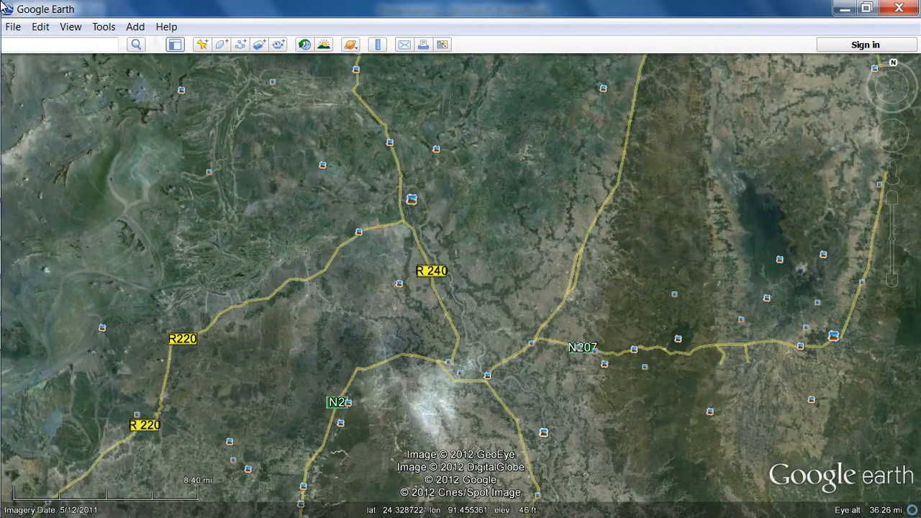
{"action": "key", "text": "ctrl+alt+b"}
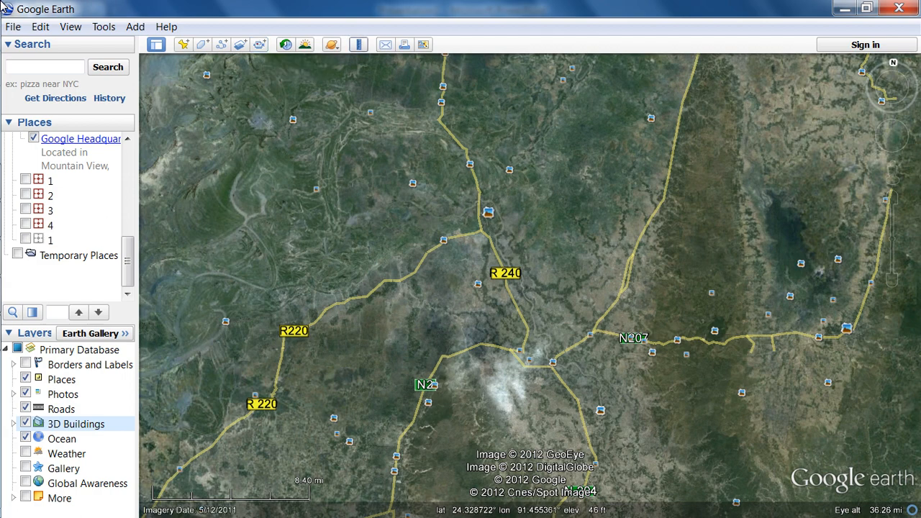
Step: Measure a straight line across road R220 in kilometers with the Ruler, and clear the measurement
{"action": "left_click", "coordinate": [358, 45]}
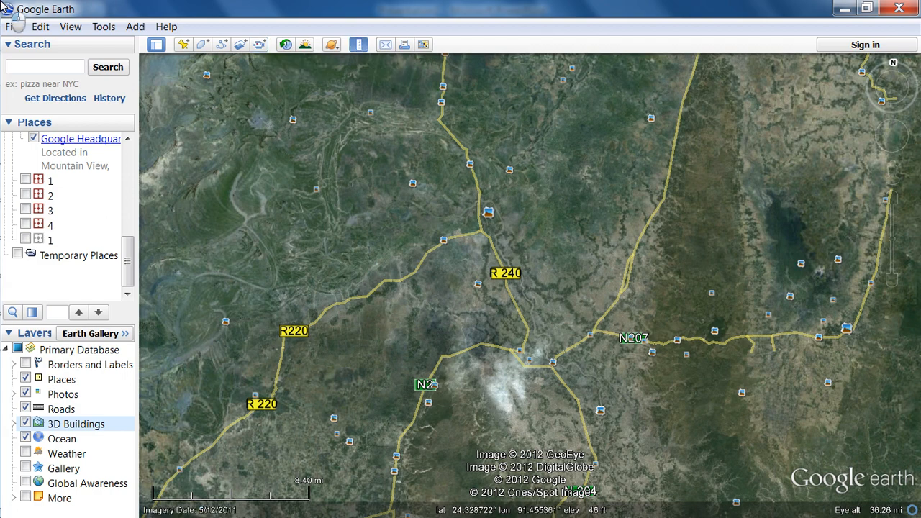
{"action": "left_click", "coordinate": [300, 274]}
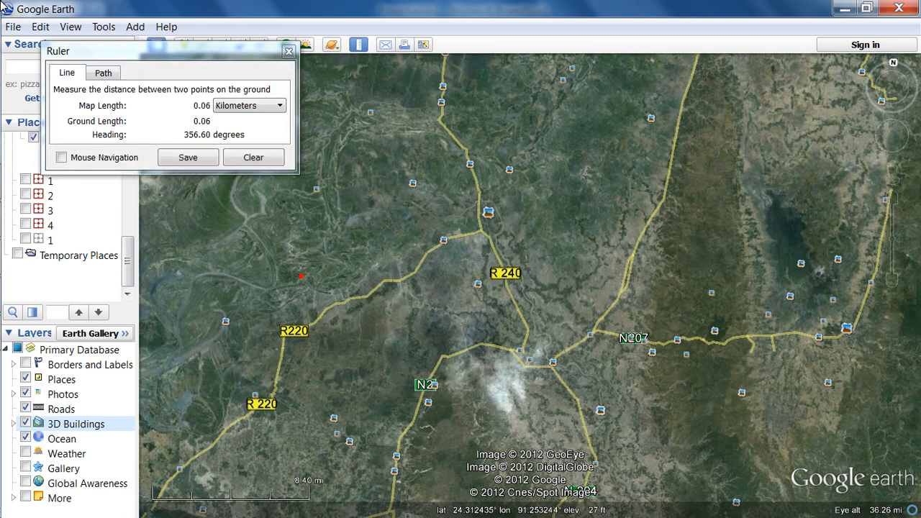
{"action": "left_click", "coordinate": [369, 381]}
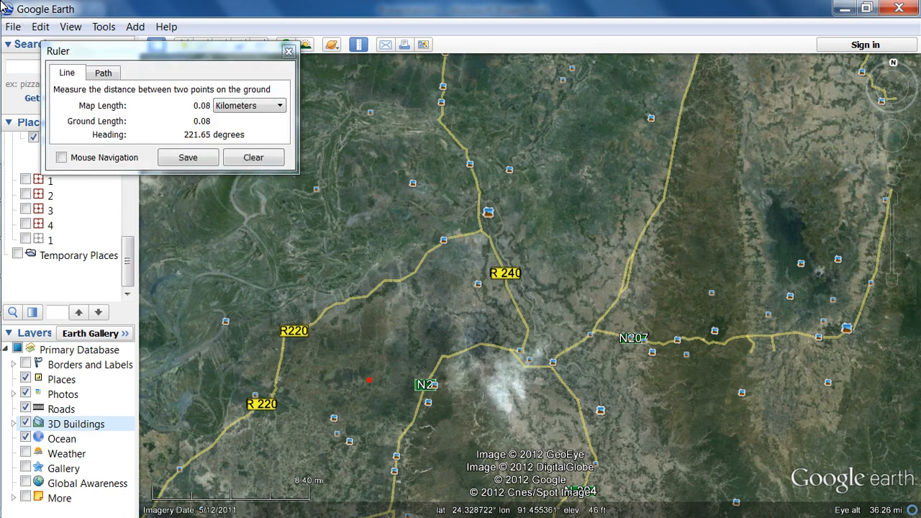
{"action": "left_click_drag", "start_coordinate": [276, 230], "coordinate": [375, 338]}
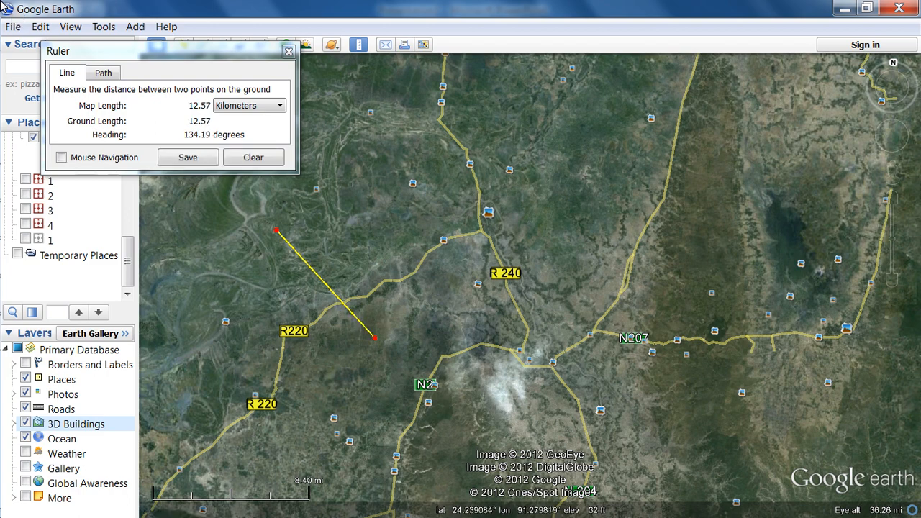
{"action": "left_click", "coordinate": [252, 157]}
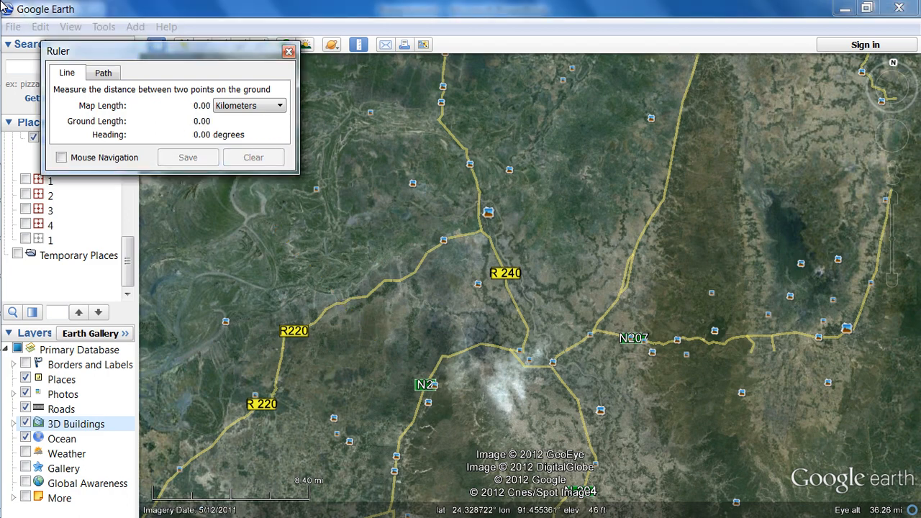
{"action": "left_click", "coordinate": [288, 51]}
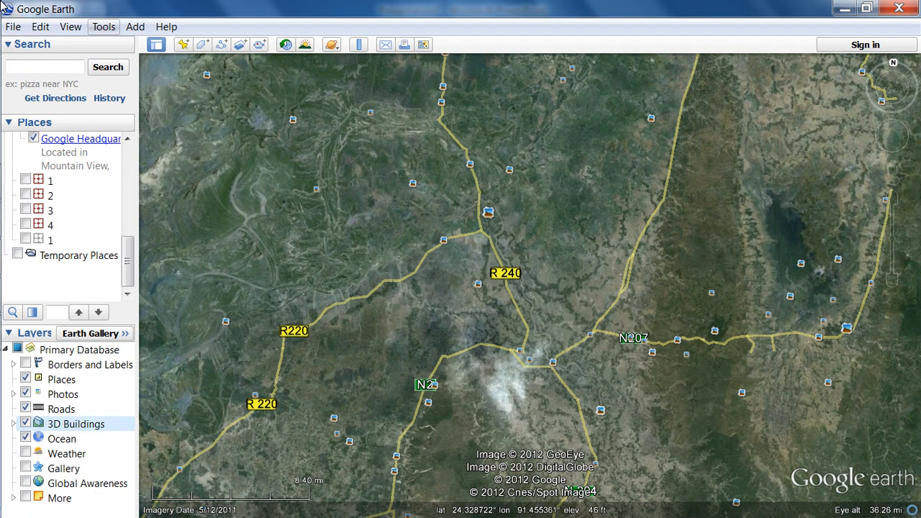
Step: Set the latitude/longitude display to Degrees, Minutes, Seconds in the 3D View options
{"action": "left_click", "coordinate": [104, 26]}
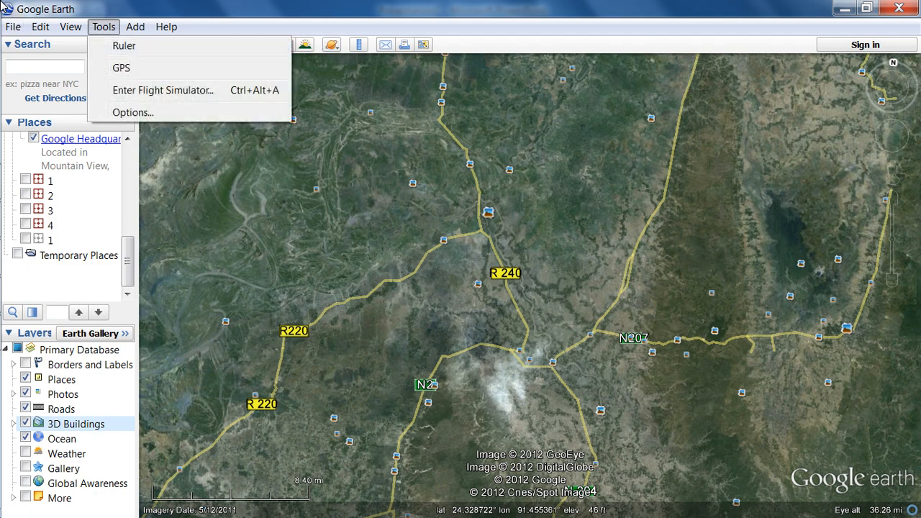
{"action": "key", "text": "Escape"}
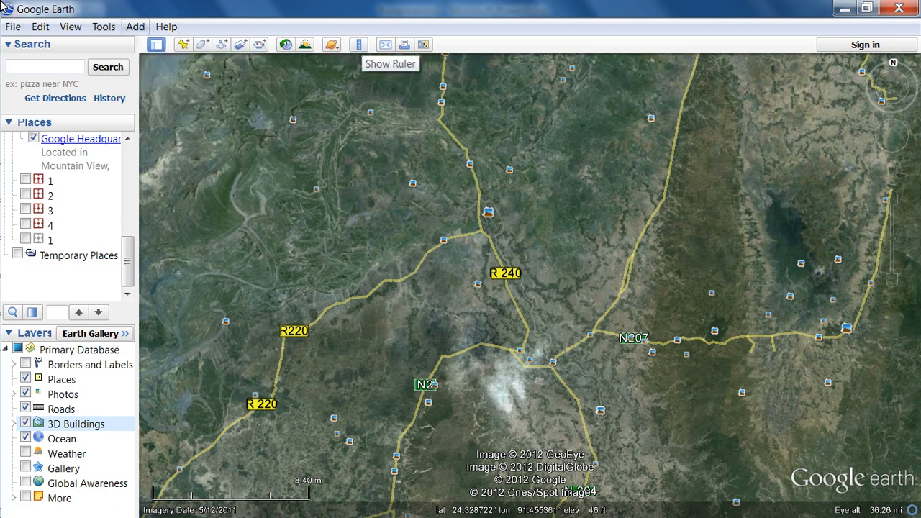
{"action": "left_click", "coordinate": [104, 26]}
{"action": "key", "text": "Down"}
{"action": "key", "text": "Down"}
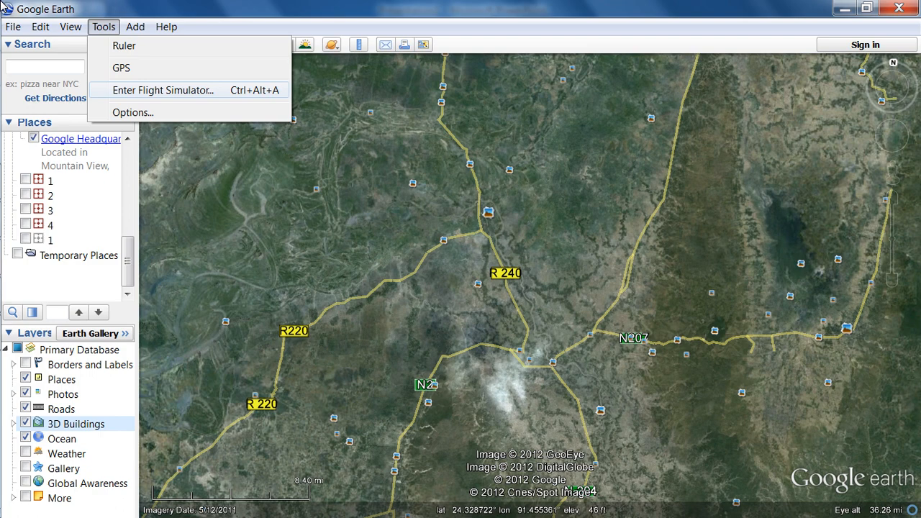
{"action": "key", "text": "Down"}
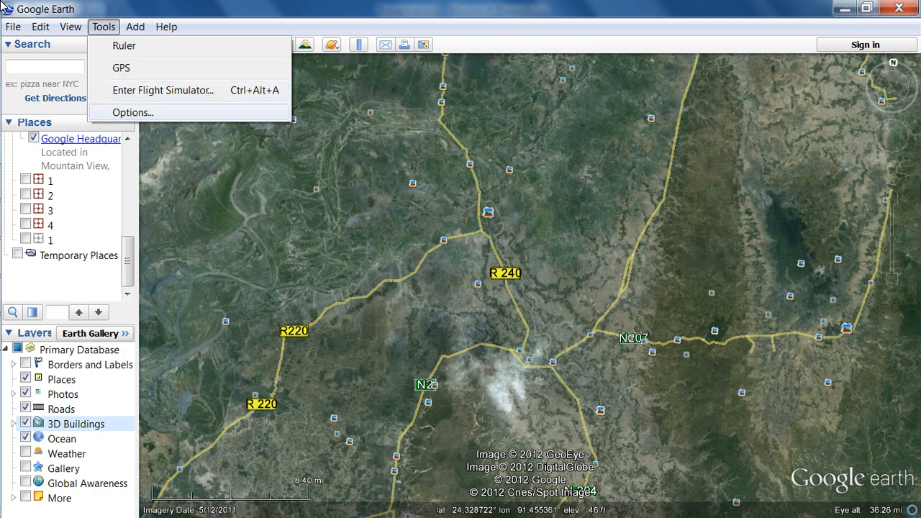
{"action": "key", "text": "Return"}
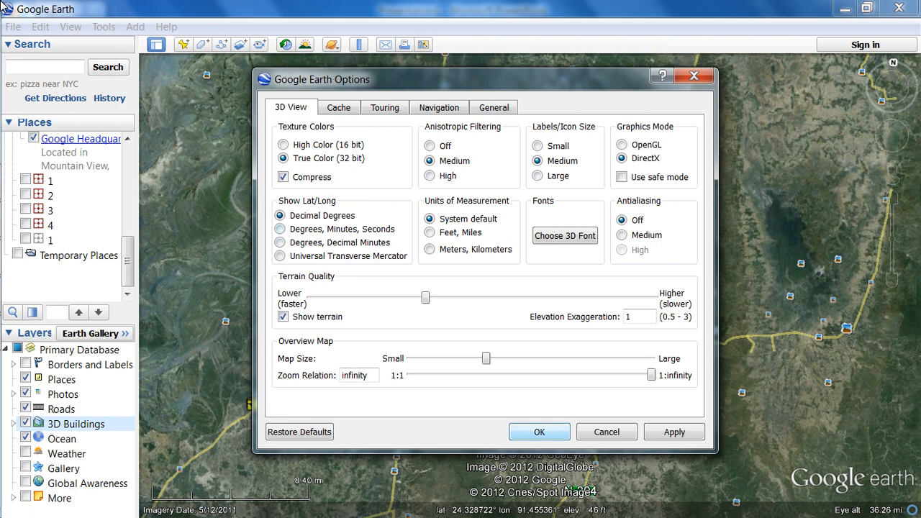
{"action": "key", "text": "Down"}
{"action": "key", "text": "Down"}
{"action": "key", "text": "Up"}
{"action": "key", "text": "Return"}
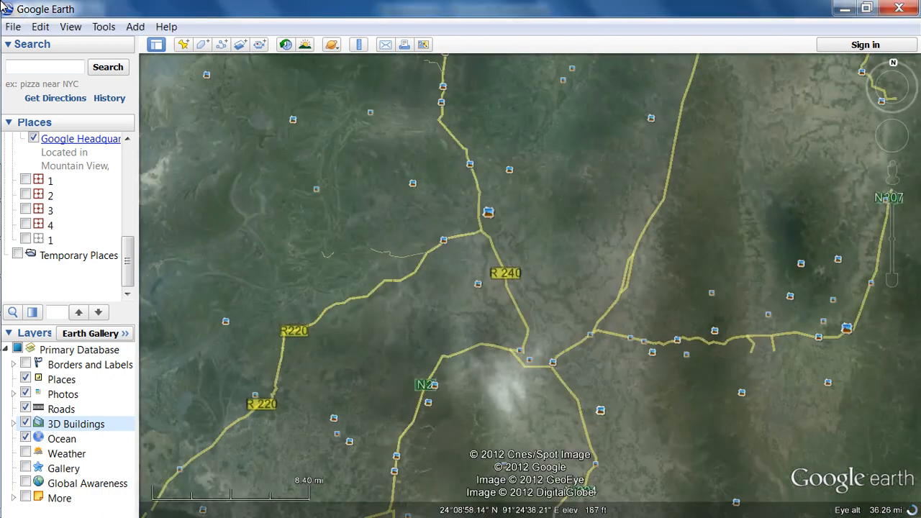
Step: Set the latitude/longitude display back to Decimal Degrees in the 3D View options
{"action": "key", "text": "alt+t"}
{"action": "key", "text": "Return"}
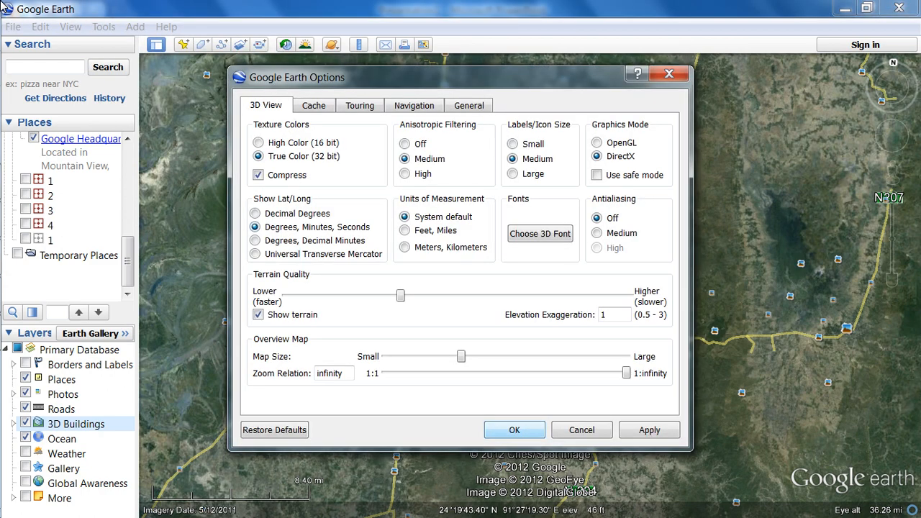
{"action": "key", "text": "Up"}
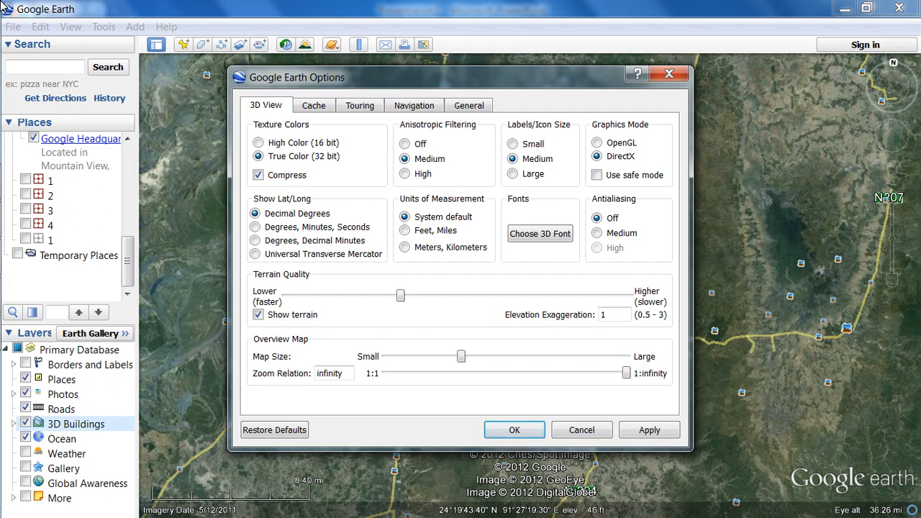
{"action": "key", "text": "Return"}
Step: Hide the status bar beneath the map and turn it back on
{"action": "key", "text": "Right"}
{"action": "key", "text": "Down"}
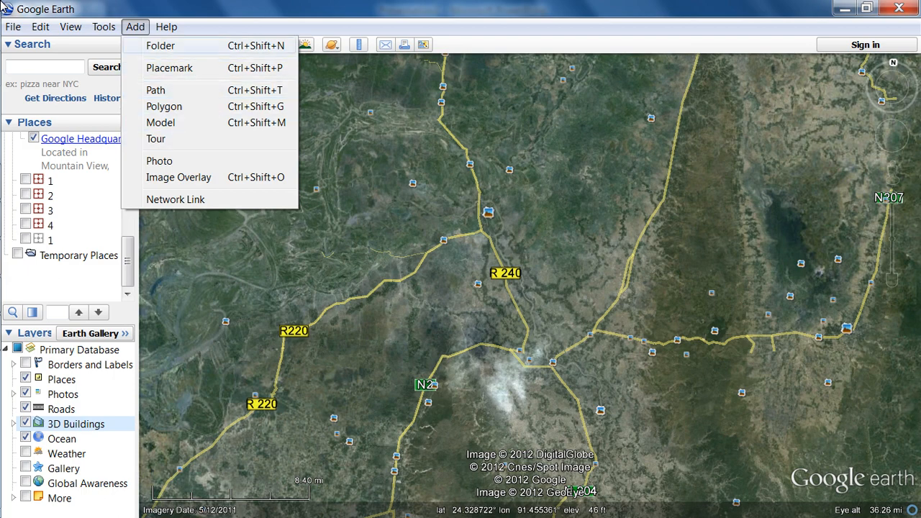
{"action": "key", "text": "Left"}
{"action": "key", "text": "Left"}
{"action": "key", "text": "h"}
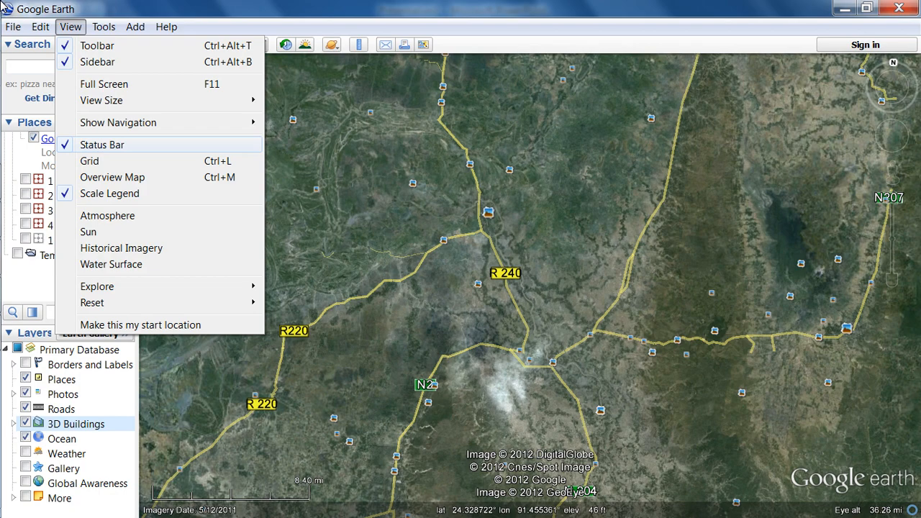
{"action": "left_click", "coordinate": [101, 144]}
{"action": "double_click", "coordinate": [102, 145]}
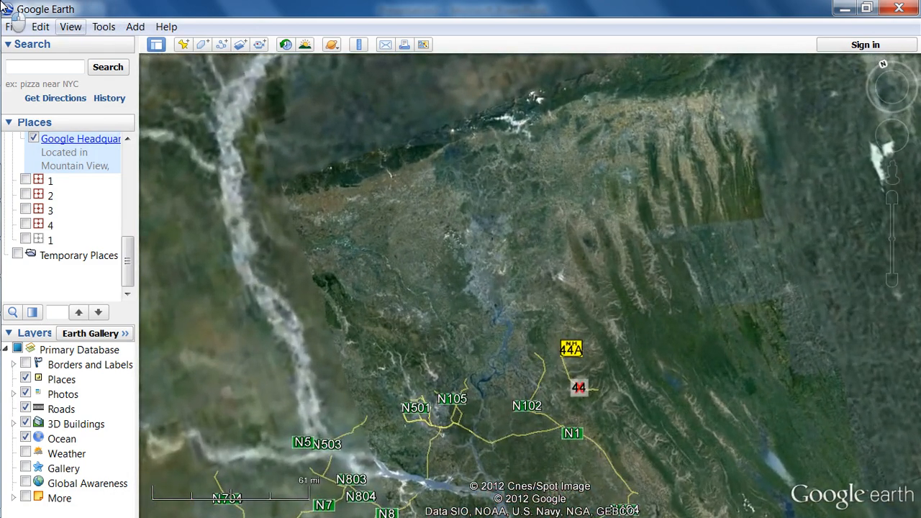
{"action": "left_click", "coordinate": [70, 26]}
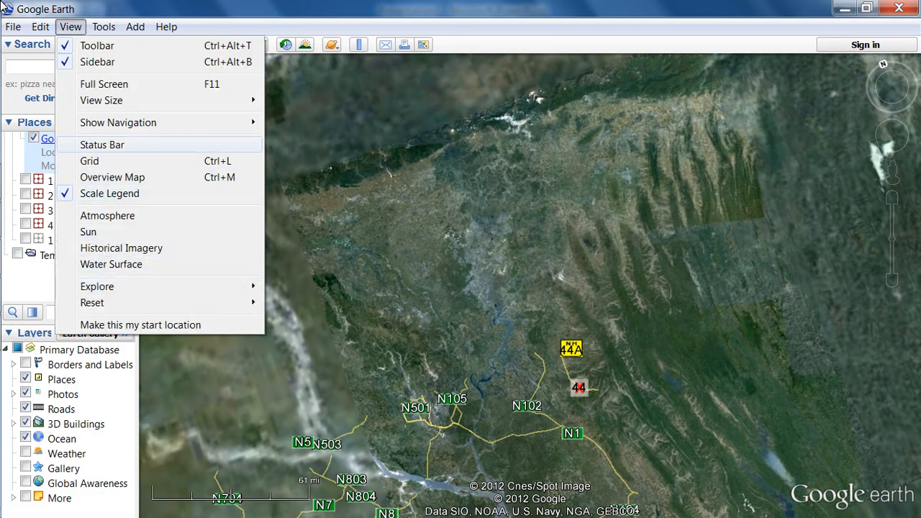
{"action": "key", "text": "Return"}
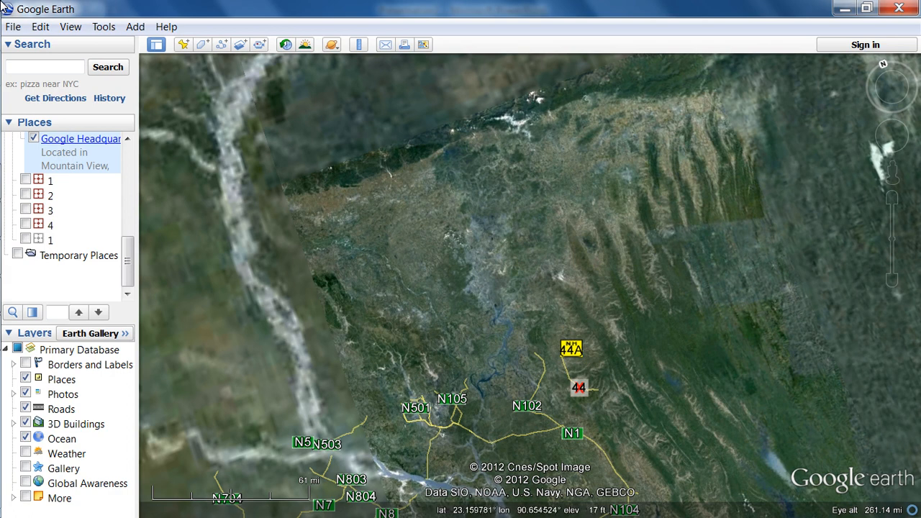
Step: Turn off the Scale Legend on the map view
{"action": "key", "text": "alt+t"}
{"action": "key", "text": "Escape"}
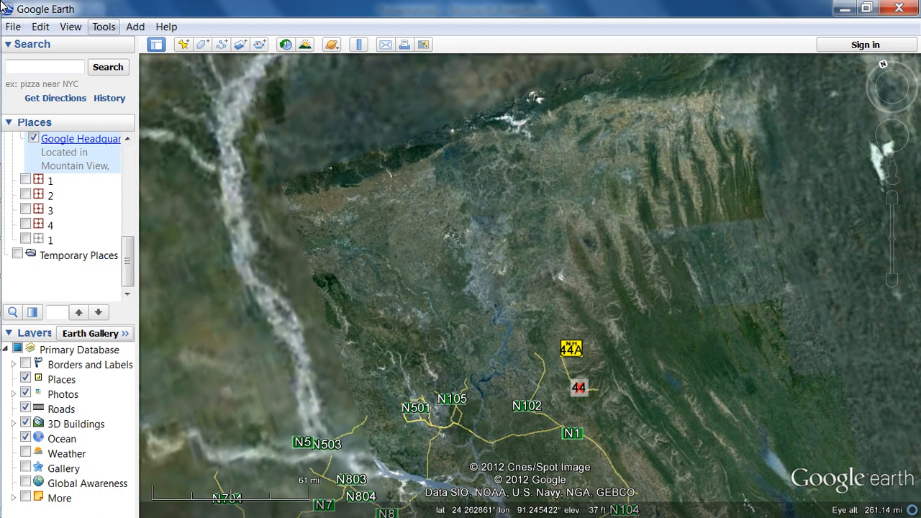
{"action": "key", "text": "Down"}
{"action": "key", "text": "Left"}
{"action": "key", "text": "Down"}
{"action": "key", "text": "Down"}
{"action": "key", "text": "Down"}
{"action": "key", "text": "Down"}
{"action": "key", "text": "Down"}
{"action": "key", "text": "Down"}
{"action": "key", "text": "Down"}
{"action": "key", "text": "Down"}
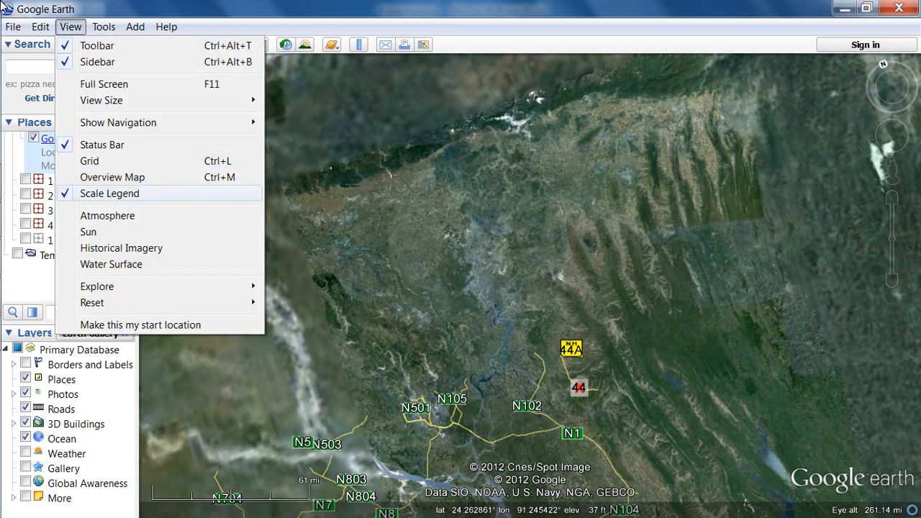
{"action": "key", "text": "Up"}
{"action": "key", "text": "Up"}
{"action": "key", "text": "Up"}
{"action": "key", "text": "Down"}
{"action": "key", "text": "Down"}
{"action": "key", "text": "Down"}
{"action": "key", "text": "Down"}
{"action": "key", "text": "Up"}
{"action": "key", "text": "Return"}
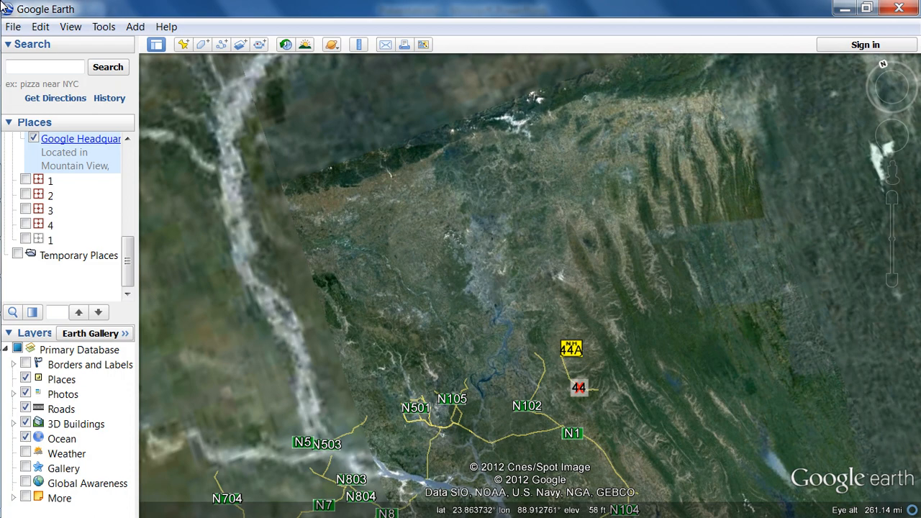
{"action": "key", "text": "alt+v"}
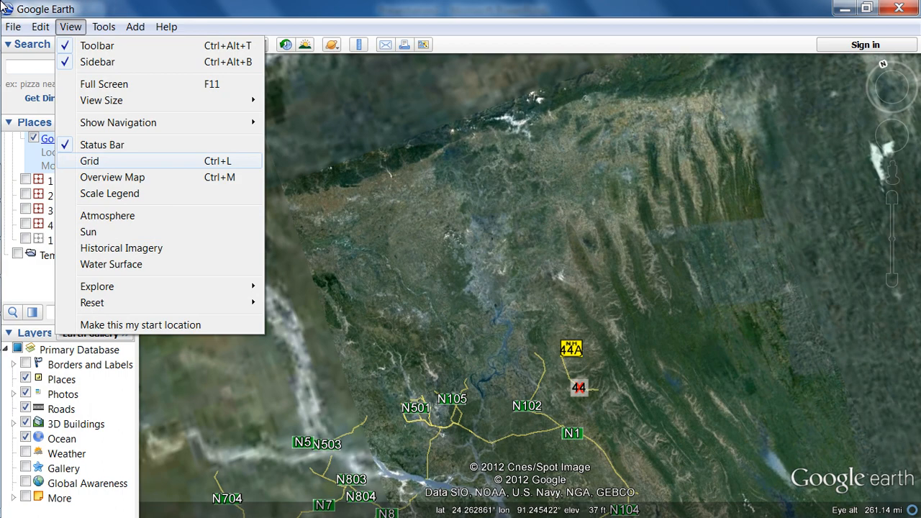
{"action": "key", "text": "Escape"}
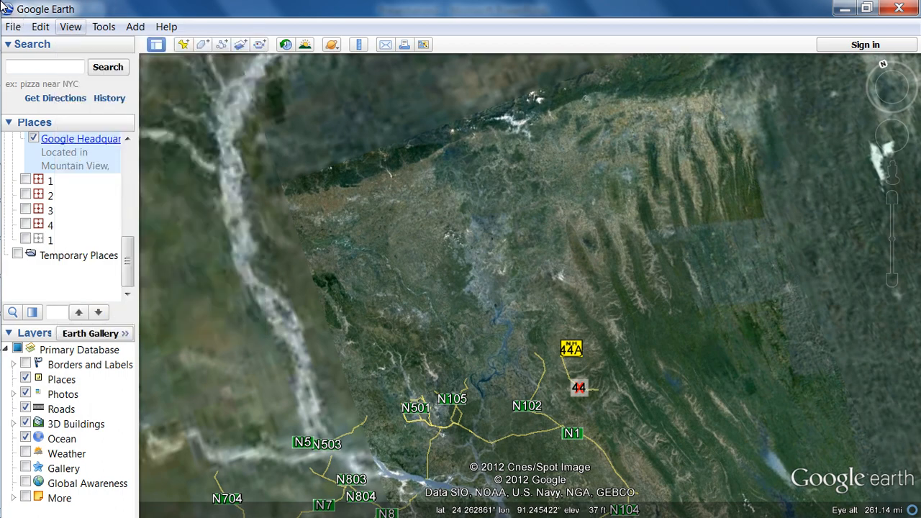
{"action": "key", "text": "alt+e"}
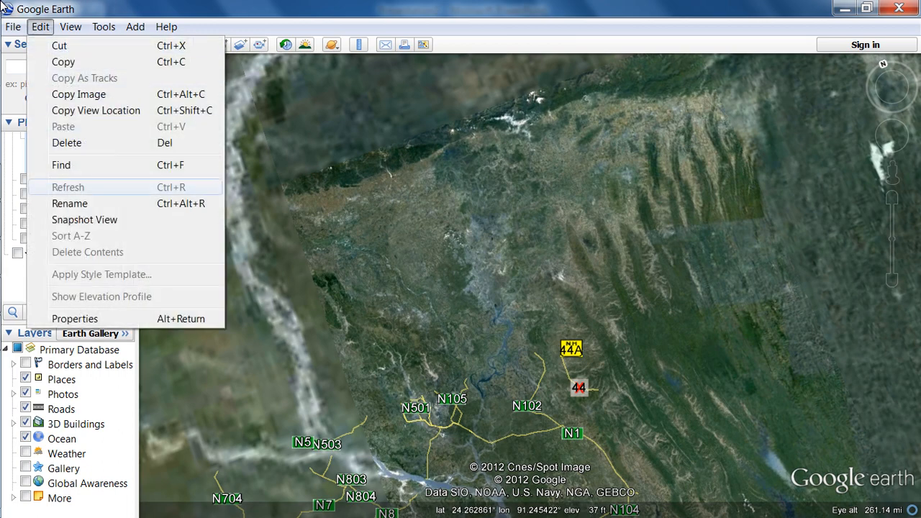
Step: Check which file types the Open dialog accepts and close it without opening a file
{"action": "mouse_move", "coordinate": [13, 27]}
{"action": "key", "text": "Down"}
{"action": "key", "text": "Return"}
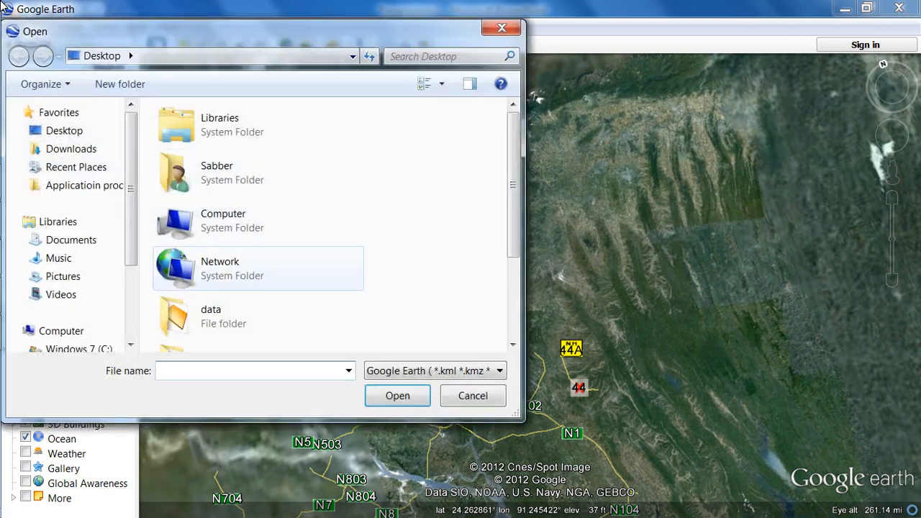
{"action": "scroll", "coordinate": [513, 223], "scroll_direction": "down", "scroll_amount": 3}
{"action": "scroll", "coordinate": [324, 223], "scroll_direction": "up", "scroll_amount": 3}
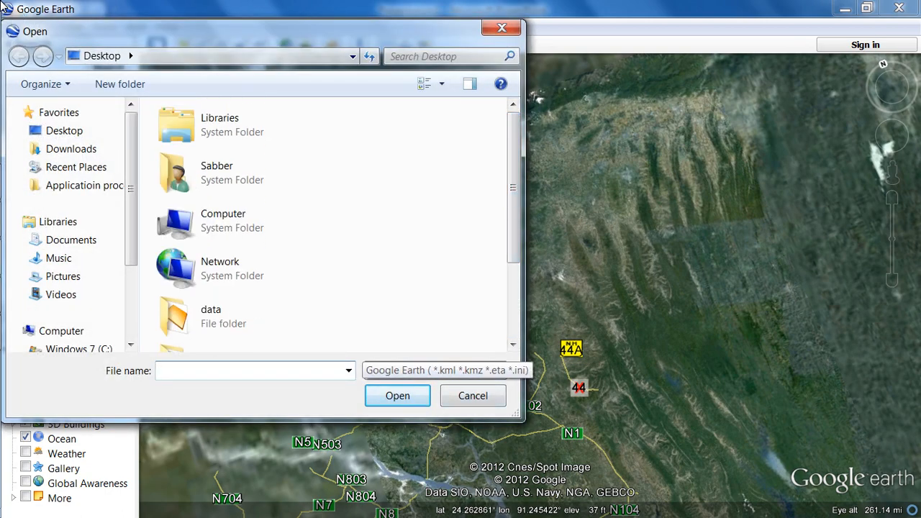
{"action": "key", "text": "Escape"}
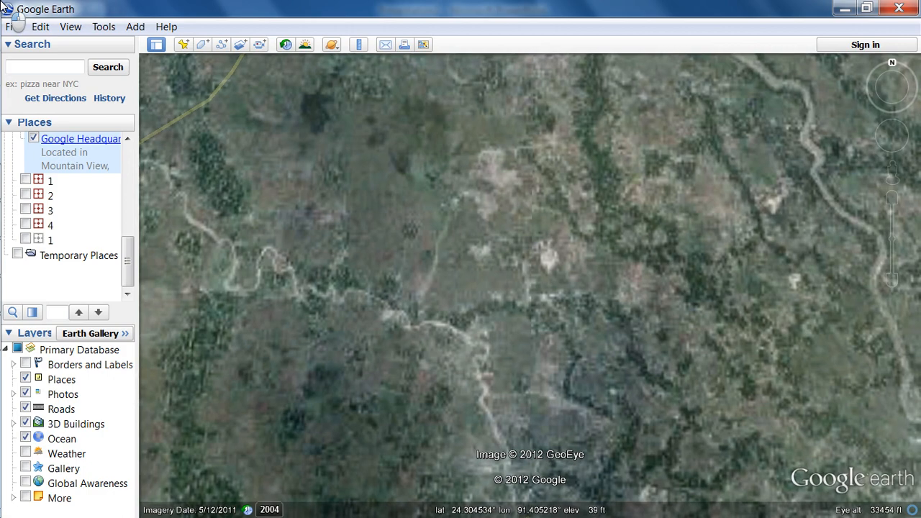
Step: Turn off the Roads, Photos, Places, 3D Buildings and Ocean layers so only the satellite imagery is drawn
{"action": "scroll", "coordinate": [601, 316], "scroll_direction": "down", "scroll_amount": 4}
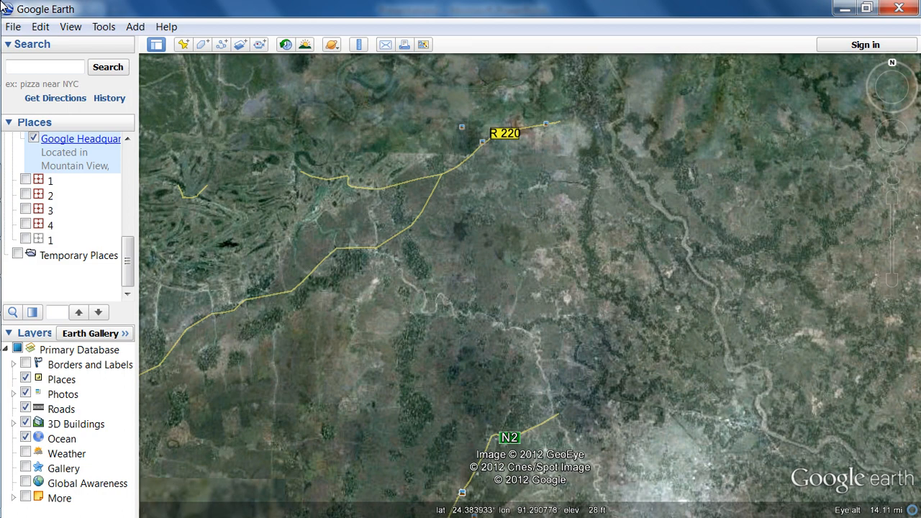
{"action": "left_click_drag", "start_coordinate": [460, 281], "coordinate": [446, 194]}
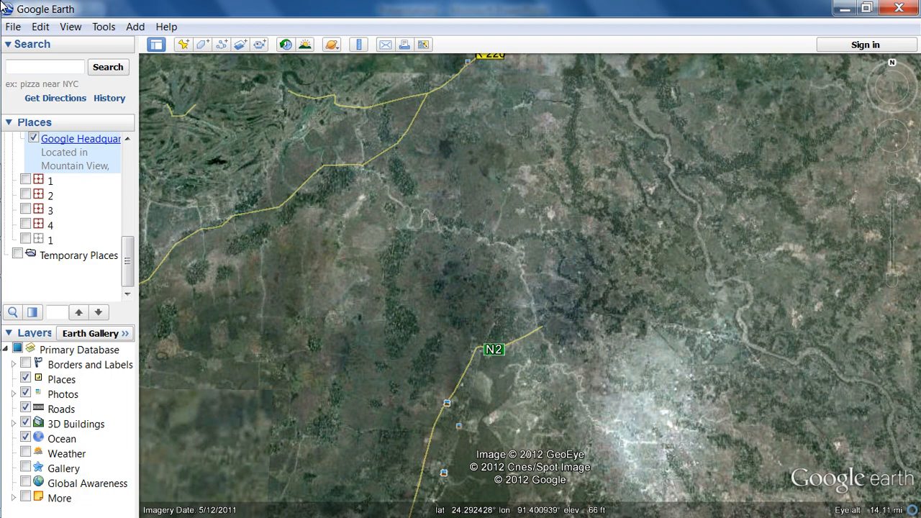
{"action": "key", "text": "Down"}
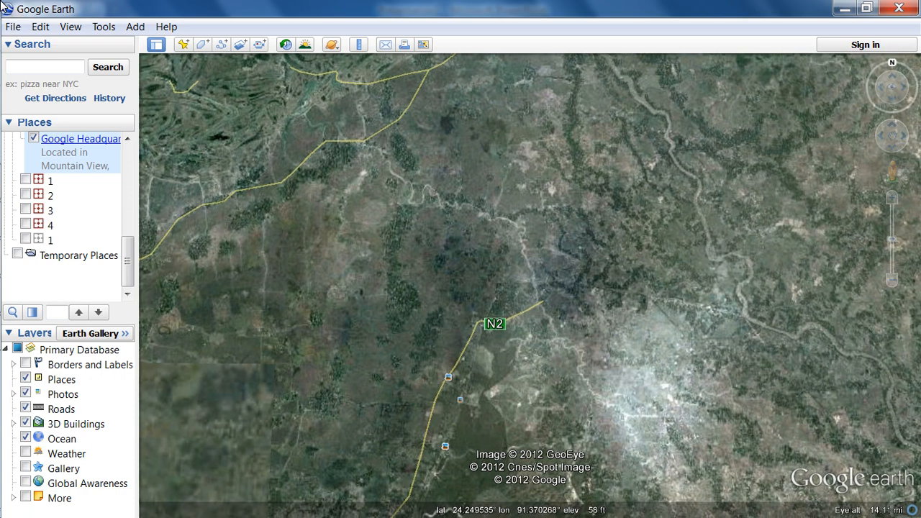
{"action": "left_click", "coordinate": [25, 408]}
{"action": "left_click", "coordinate": [25, 392]}
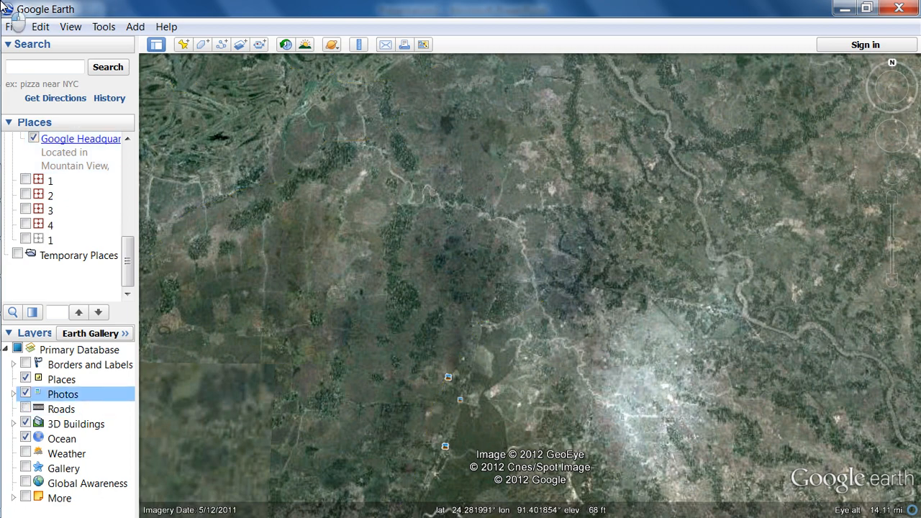
{"action": "left_click", "coordinate": [25, 379]}
{"action": "left_click", "coordinate": [25, 424]}
{"action": "left_click", "coordinate": [25, 439]}
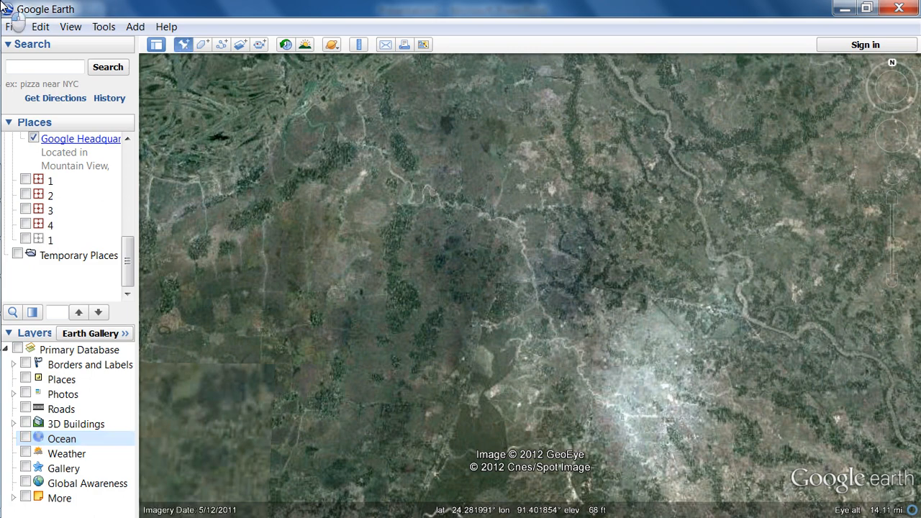
{"action": "left_click", "coordinate": [183, 45]}
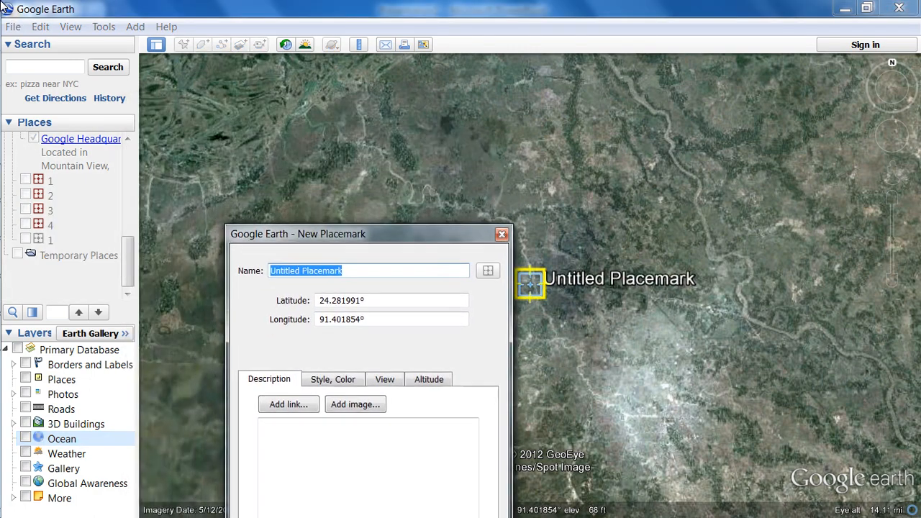
{"action": "left_click_drag", "start_coordinate": [509, 229], "coordinate": [168, 84]}
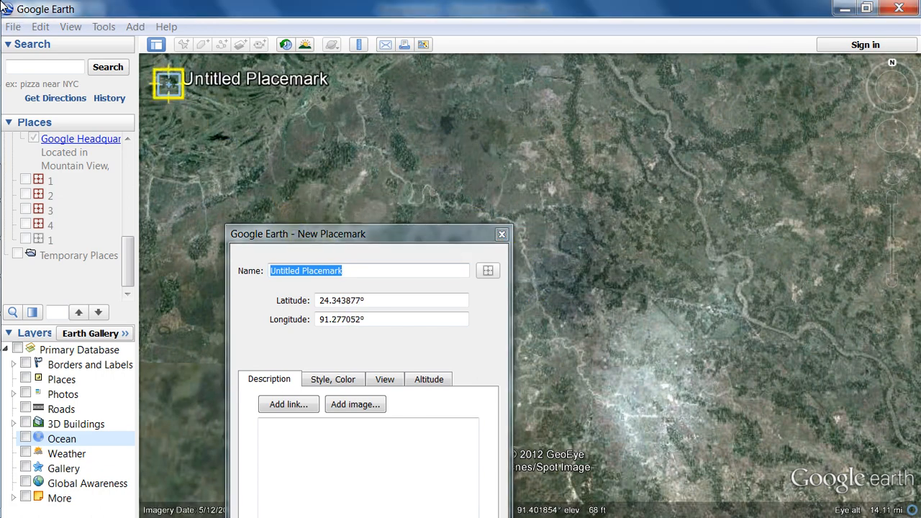
{"action": "type", "text": "1"}
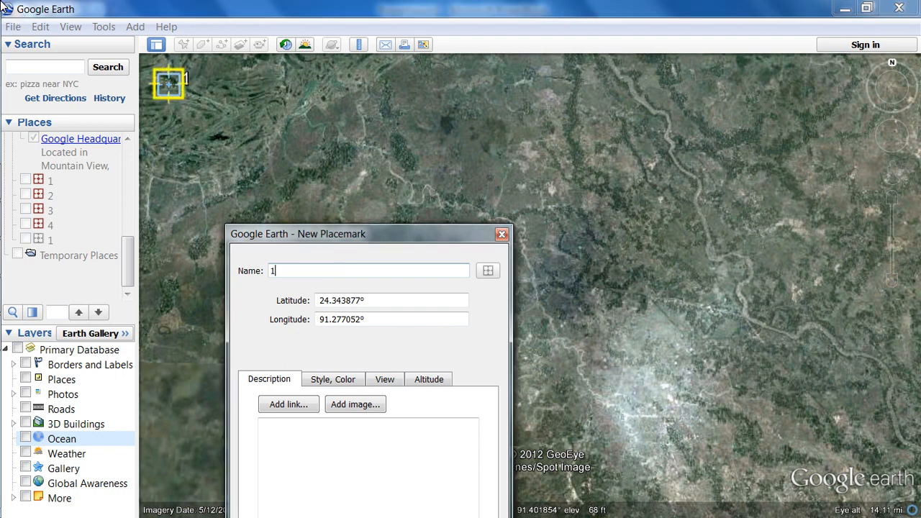
{"action": "left_click", "coordinate": [488, 271]}
{"action": "left_click_drag", "start_coordinate": [389, 45], "coordinate": [516, 48]}
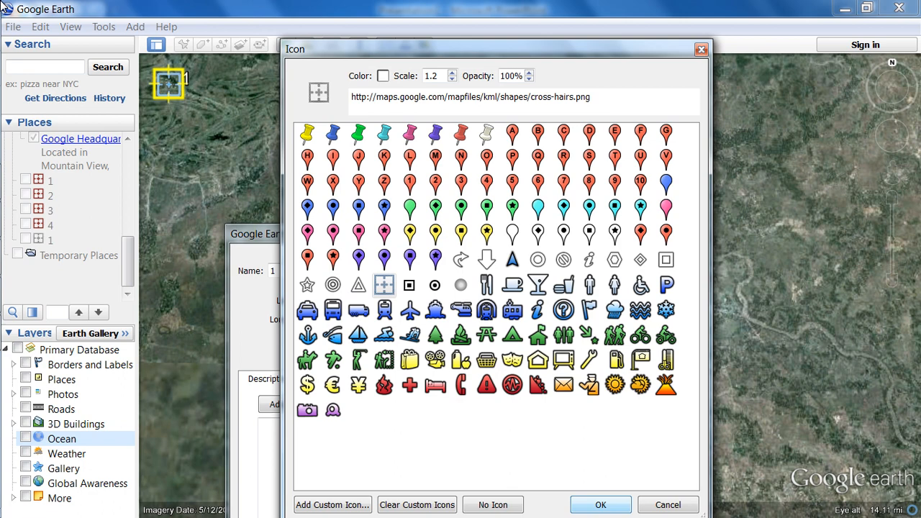
{"action": "left_click_drag", "start_coordinate": [431, 49], "coordinate": [564, 58]}
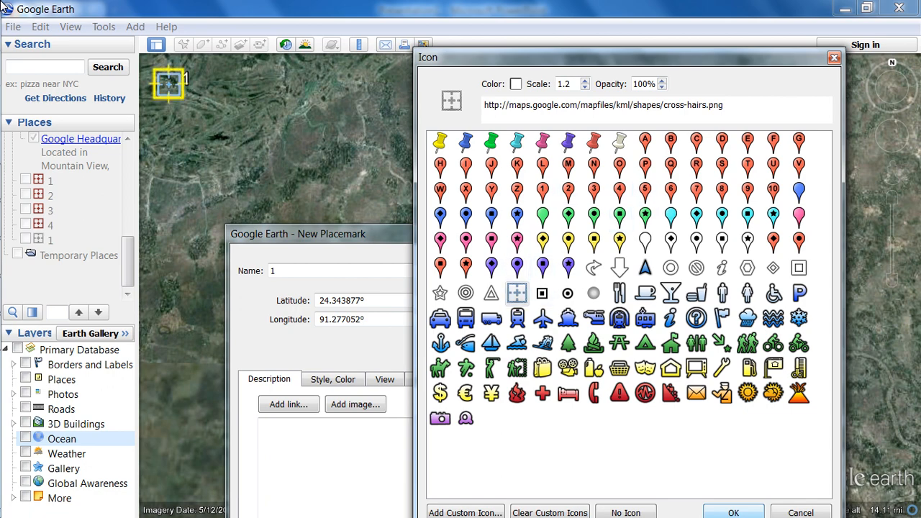
{"action": "left_click", "coordinate": [833, 58]}
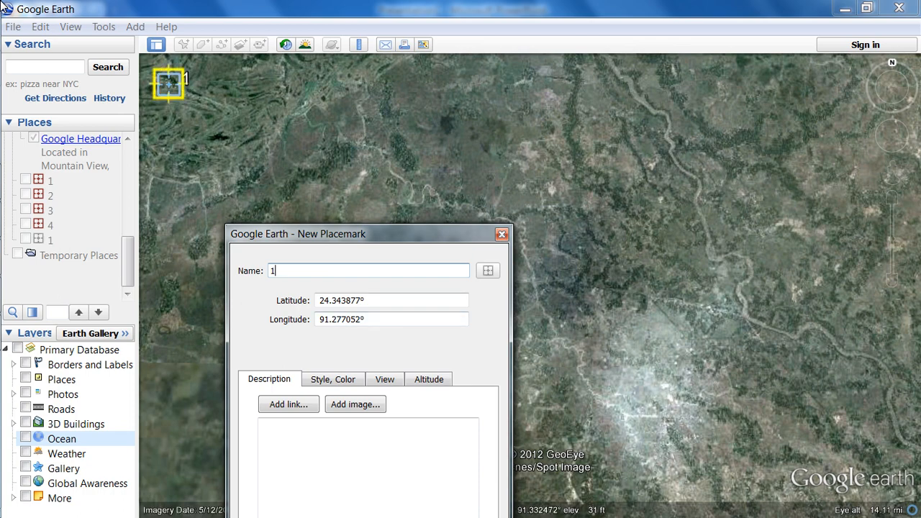
{"action": "left_click_drag", "start_coordinate": [366, 300], "coordinate": [316, 319]}
{"action": "left_click", "coordinate": [319, 300]}
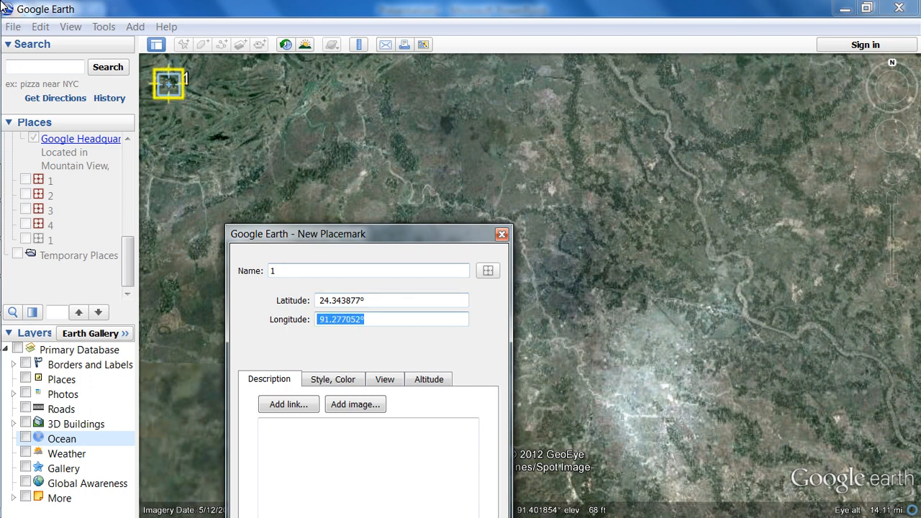
{"action": "key", "text": "Escape"}
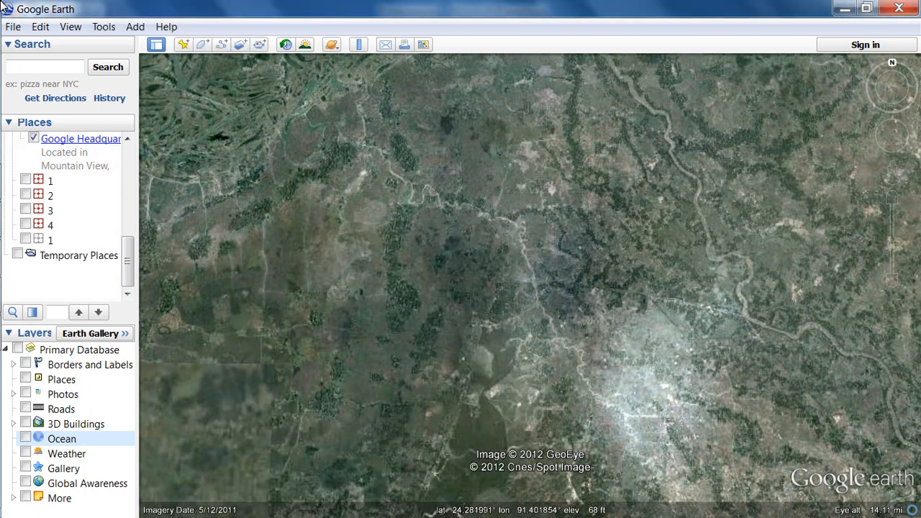
Step: Add a placemark named 1 near the northwest corner of the visible imagery, at about latitude 24.342°, longitude 91.279°
{"action": "key", "text": "ctrl+shift+p"}
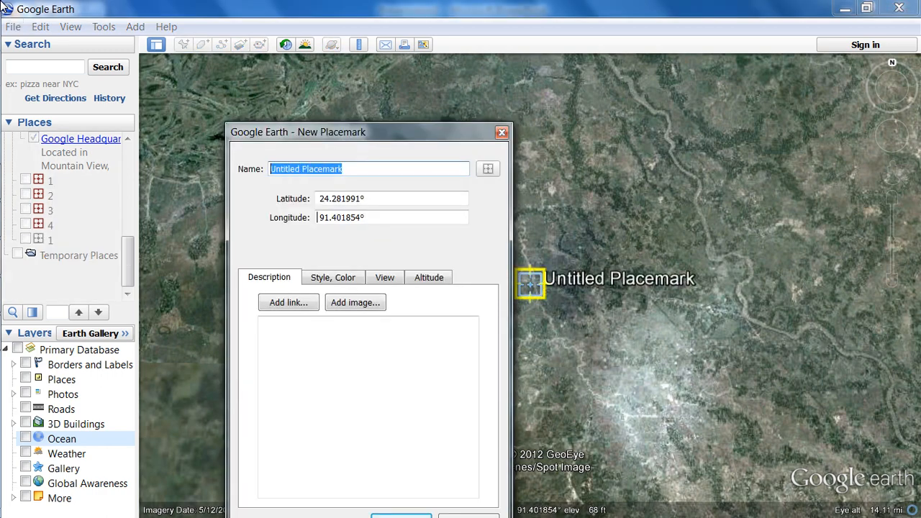
{"action": "type", "text": "1"}
{"action": "left_click_drag", "start_coordinate": [531, 283], "coordinate": [174, 88]}
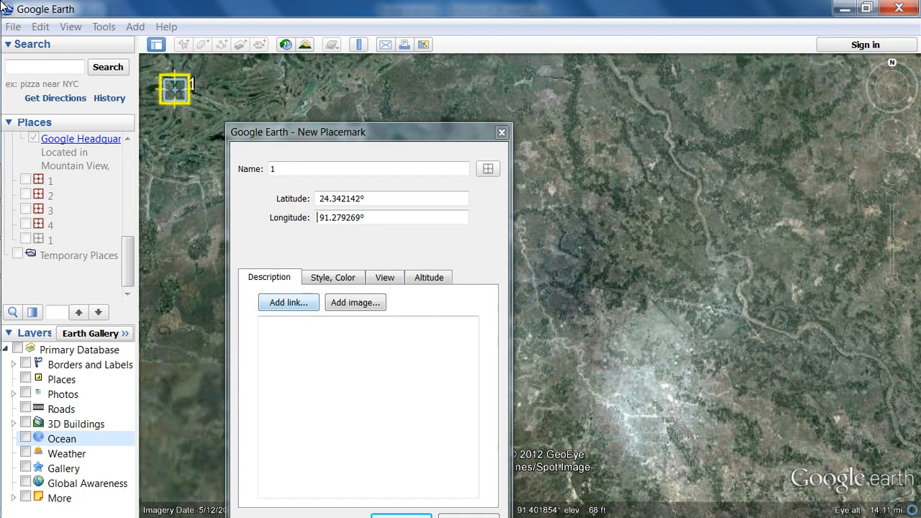
{"action": "left_click_drag", "start_coordinate": [367, 131], "coordinate": [398, 67]}
{"action": "left_click", "coordinate": [434, 457]}
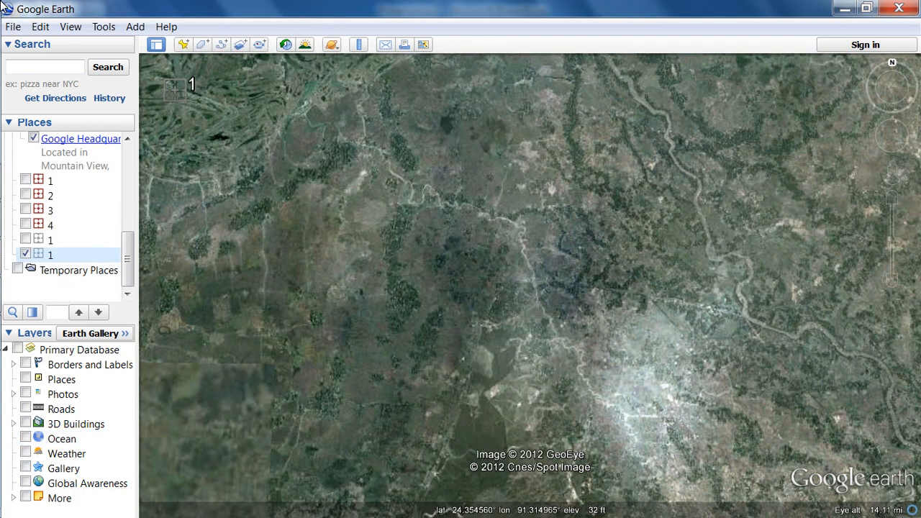
Step: Add a placemark named 2 near the northeast corner of the visible imagery, at about latitude 24.346°, longitude 91.525°
{"action": "key", "text": "ctrl+shift+p"}
{"action": "type", "text": "2"}
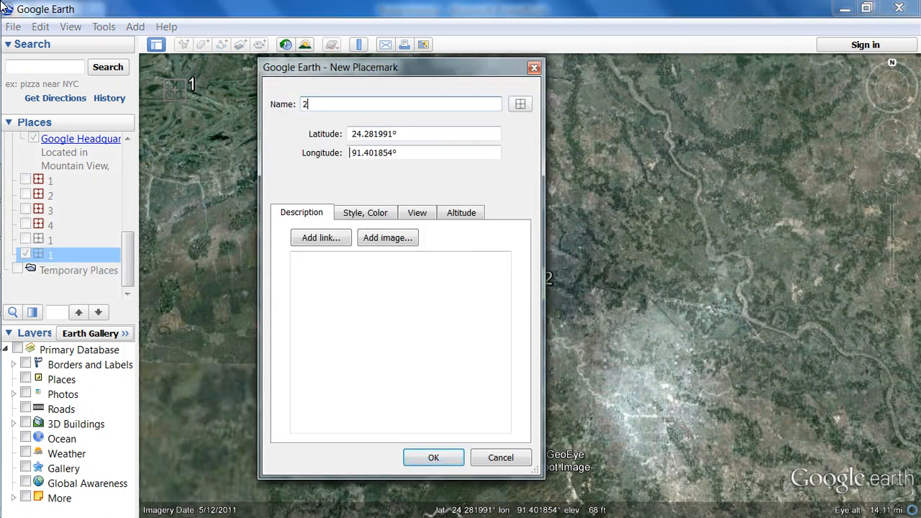
{"action": "left_click_drag", "start_coordinate": [398, 67], "coordinate": [322, 122]}
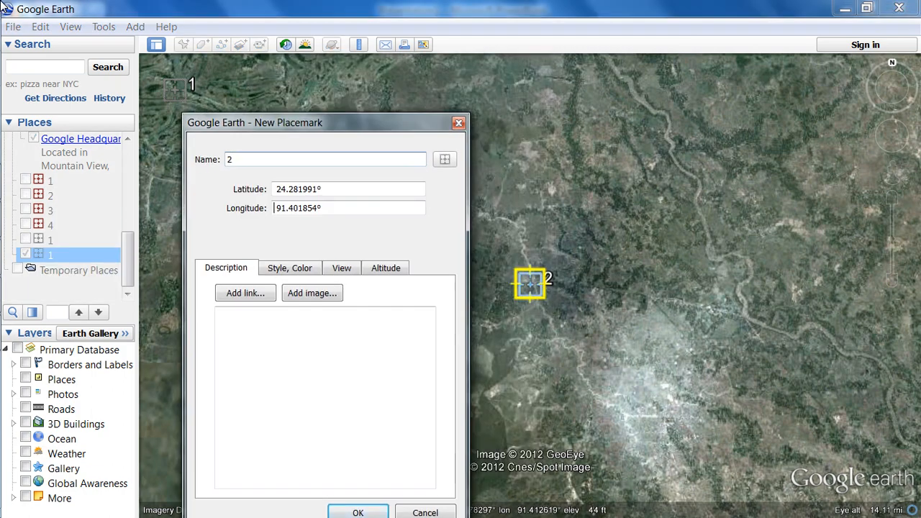
{"action": "left_click_drag", "start_coordinate": [531, 284], "coordinate": [890, 85]}
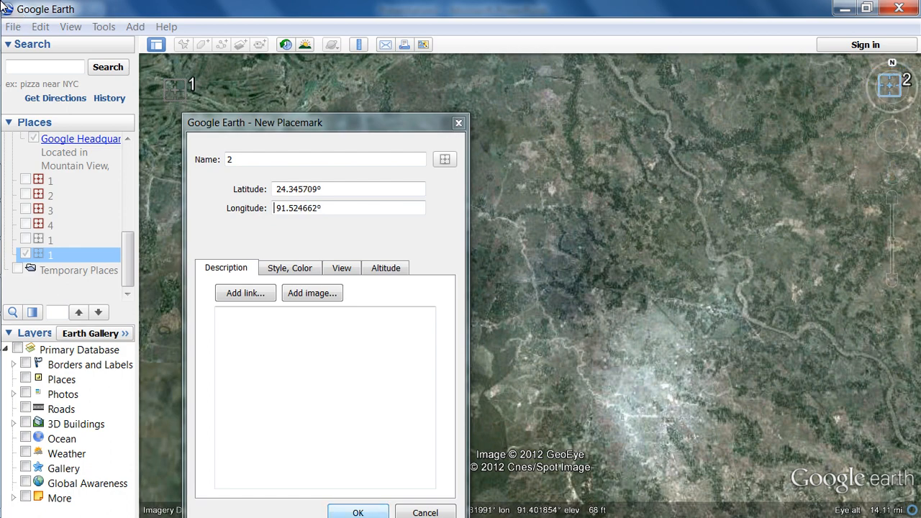
{"action": "key", "text": "Return"}
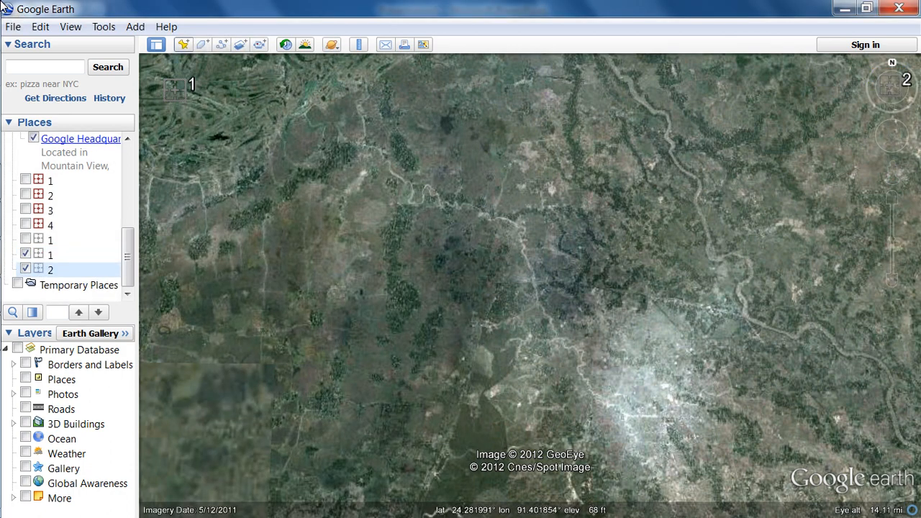
Step: Add a placemark named 3 near the southwest corner of the visible imagery, at about latitude 24.224°, longitude 91.287°
{"action": "key", "text": "ctrl+shift+p"}
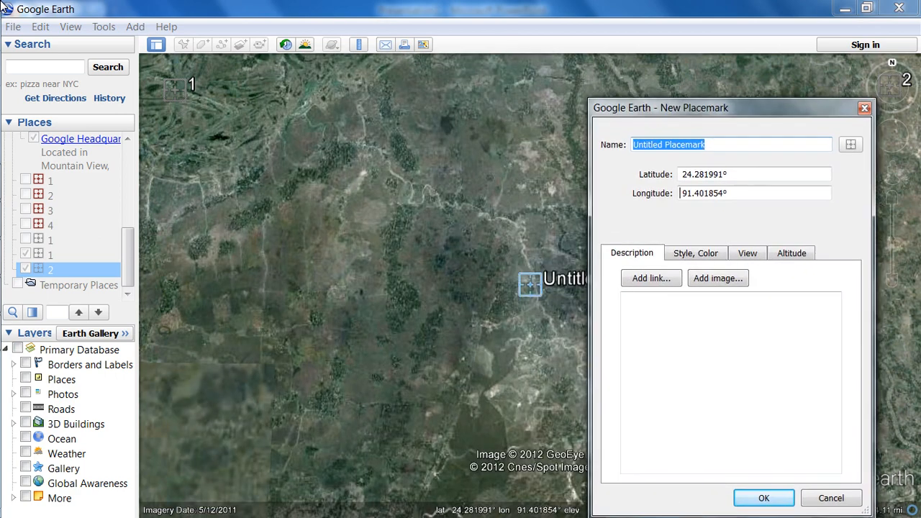
{"action": "left_click_drag", "start_coordinate": [529, 285], "coordinate": [173, 477]}
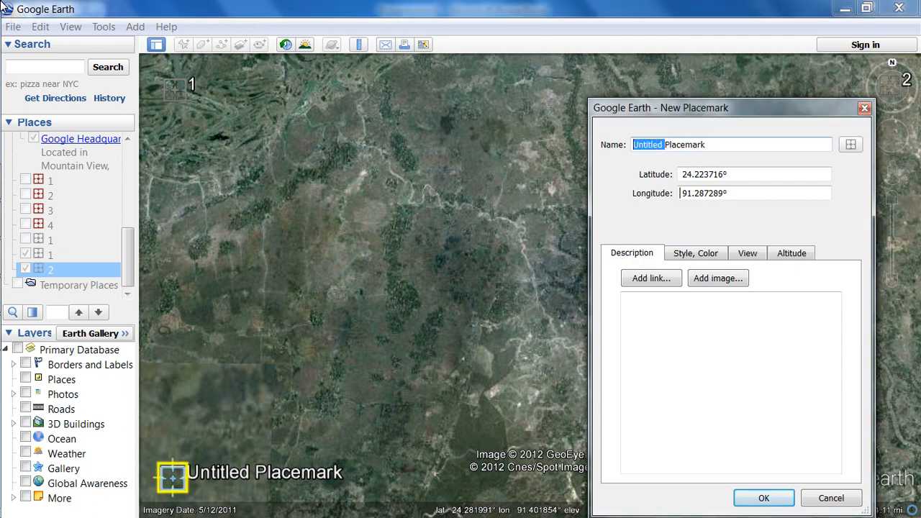
{"action": "type", "text": "3"}
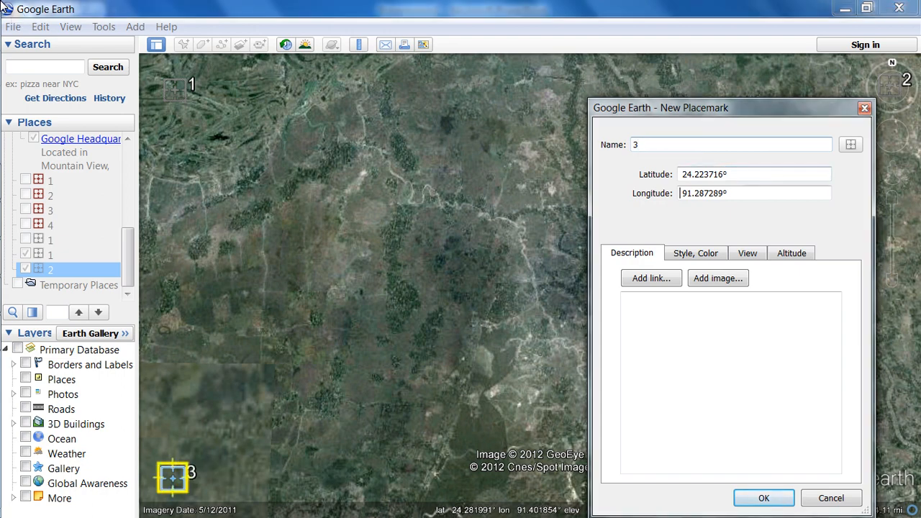
{"action": "key", "text": "Return"}
Step: Add a placemark named 4 near the southeast corner of the visible imagery, at about latitude 24.230°, longitude 91.522°
{"action": "key", "text": "ctrl+shift+p"}
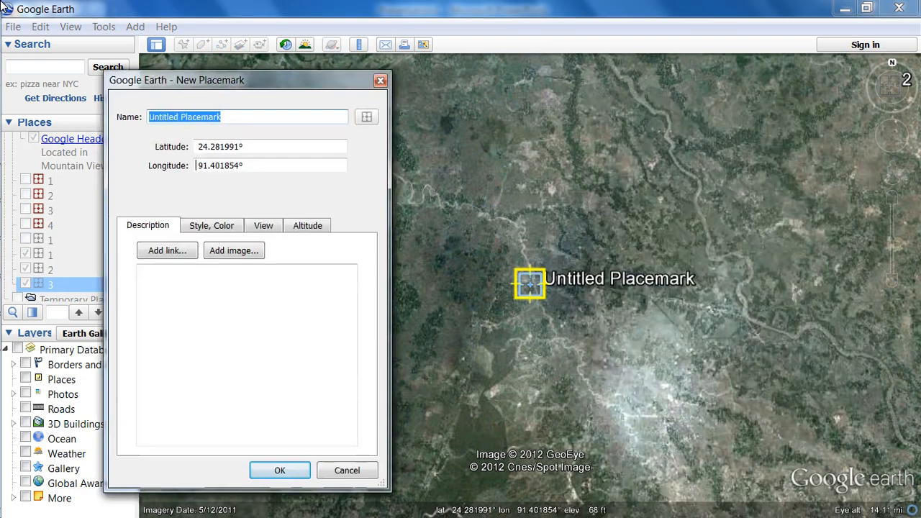
{"action": "type", "text": "4"}
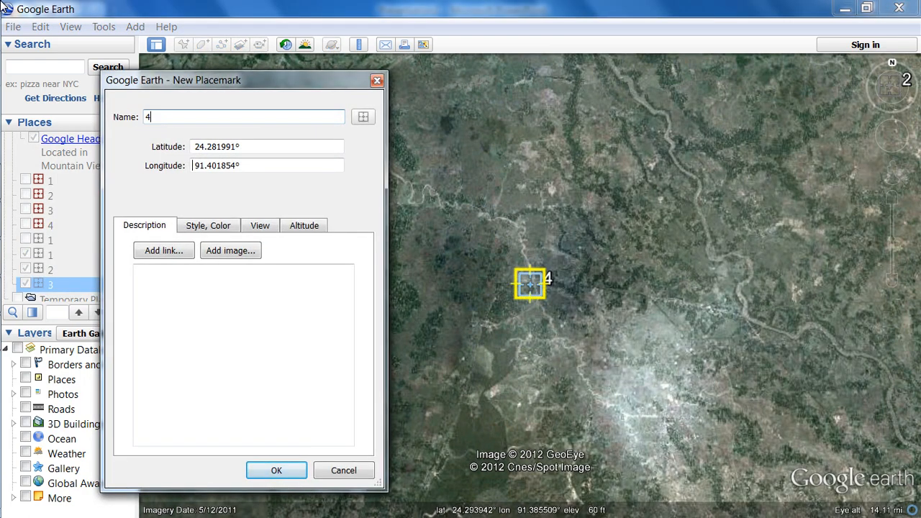
{"action": "mouse_move", "coordinate": [527, 283]}
{"action": "left_mouse_down"}
{"action": "mouse_move", "coordinate": [765, 391]}
{"action": "mouse_move", "coordinate": [899, 480]}
{"action": "mouse_move", "coordinate": [899, 462]}
{"action": "left_mouse_up"}
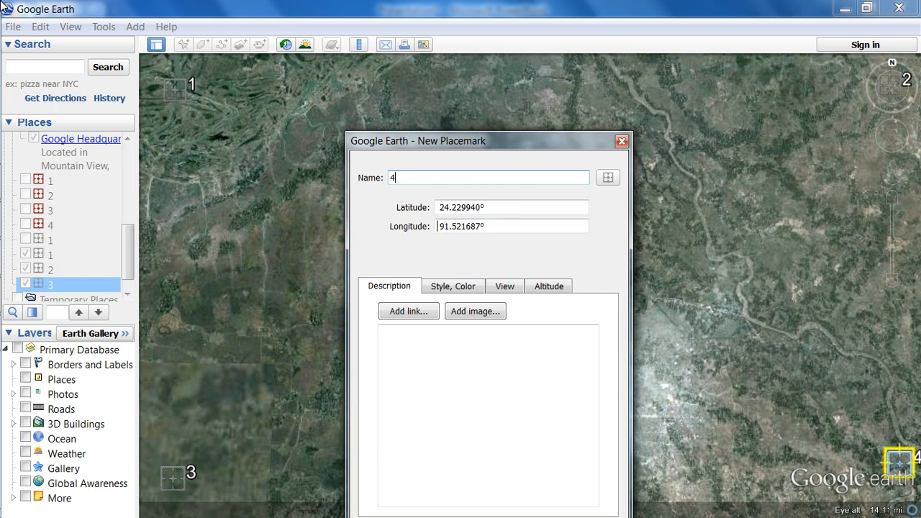
{"action": "key", "text": "Tab"}
{"action": "left_click", "coordinate": [484, 226]}
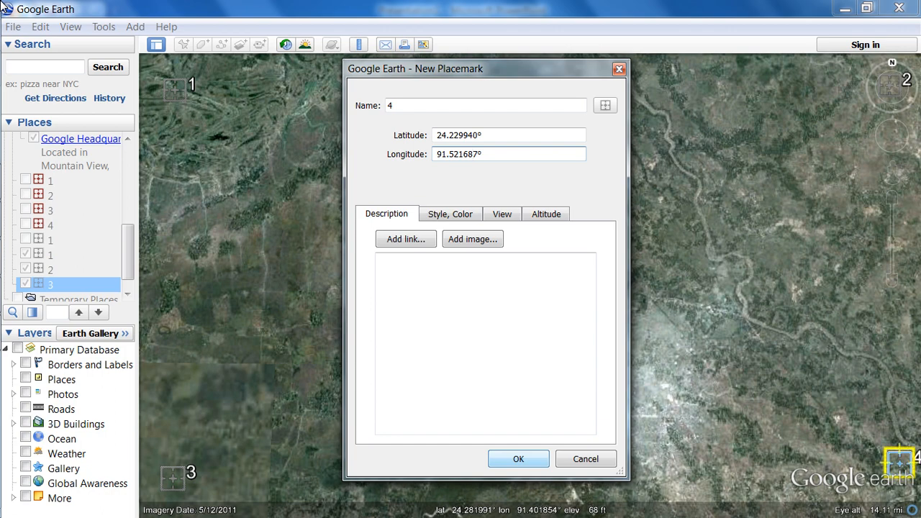
{"action": "key", "text": "Return"}
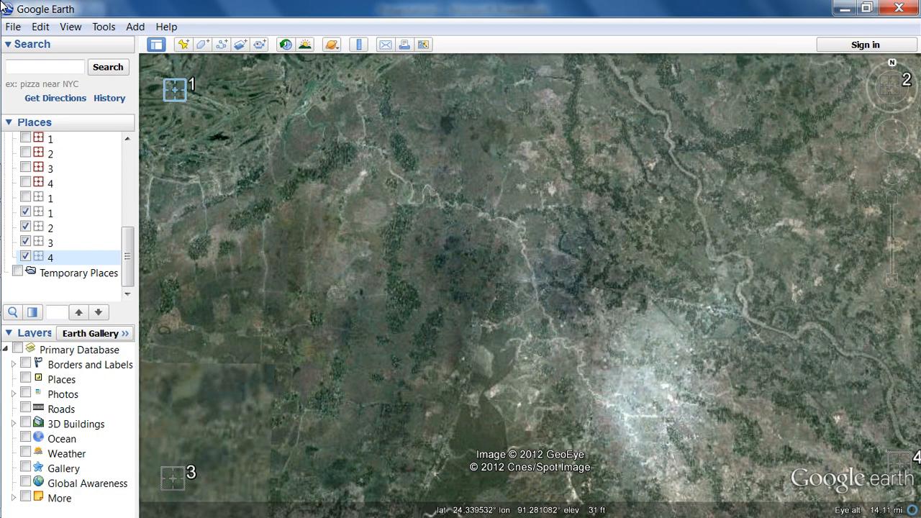
Step: Set the icon color of placemark 1 in the northwest corner to red (255, 0, 0)
{"action": "right_click", "coordinate": [175, 91]}
{"action": "left_click", "coordinate": [225, 295]}
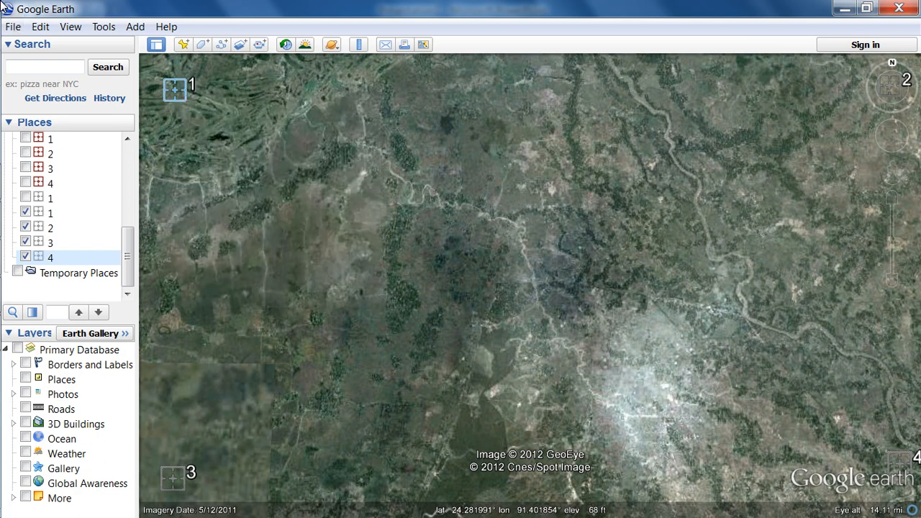
{"action": "left_click", "coordinate": [606, 105]}
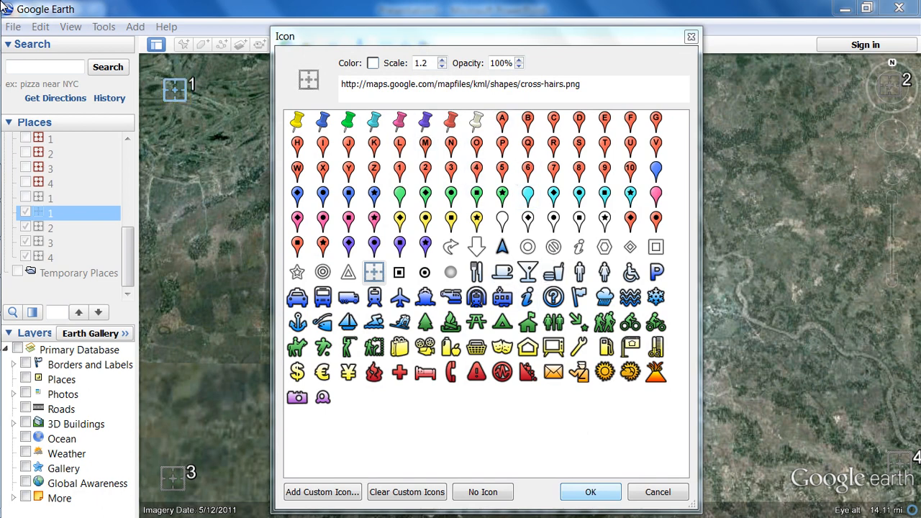
{"action": "left_click", "coordinate": [373, 63]}
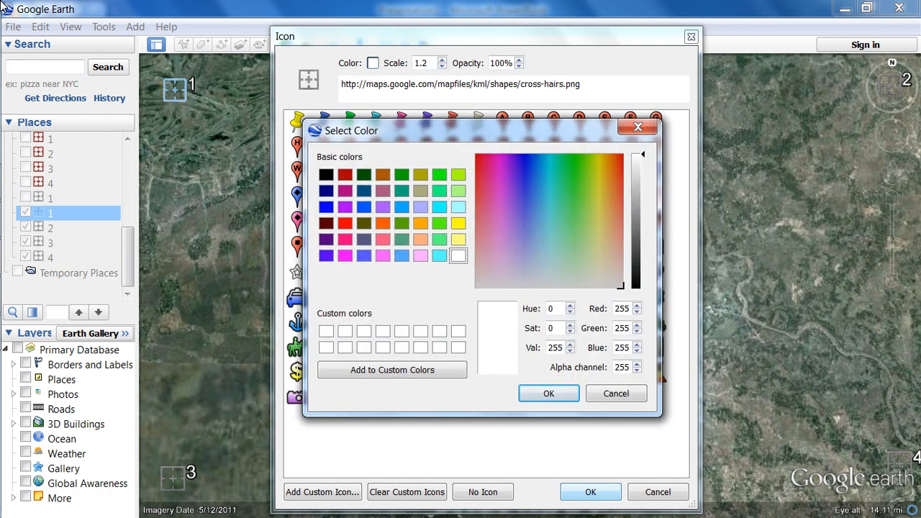
{"action": "left_click", "coordinate": [344, 223]}
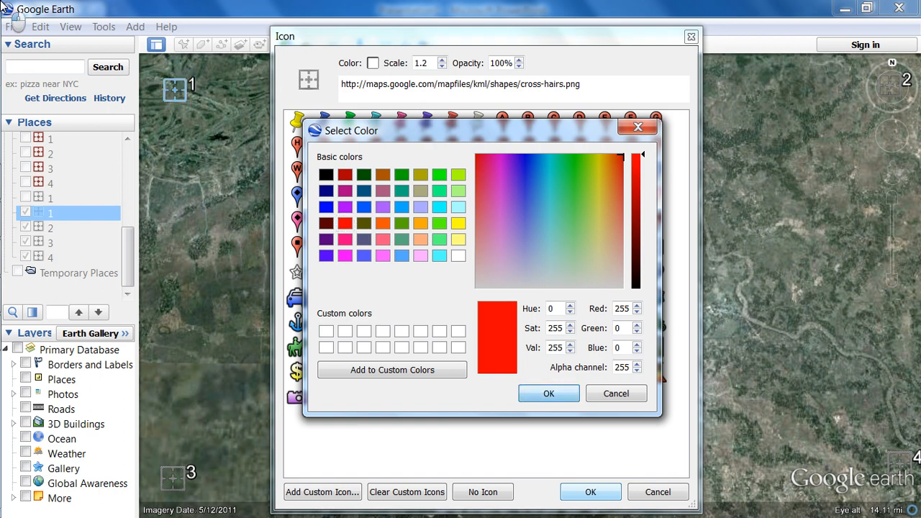
{"action": "left_click", "coordinate": [541, 390]}
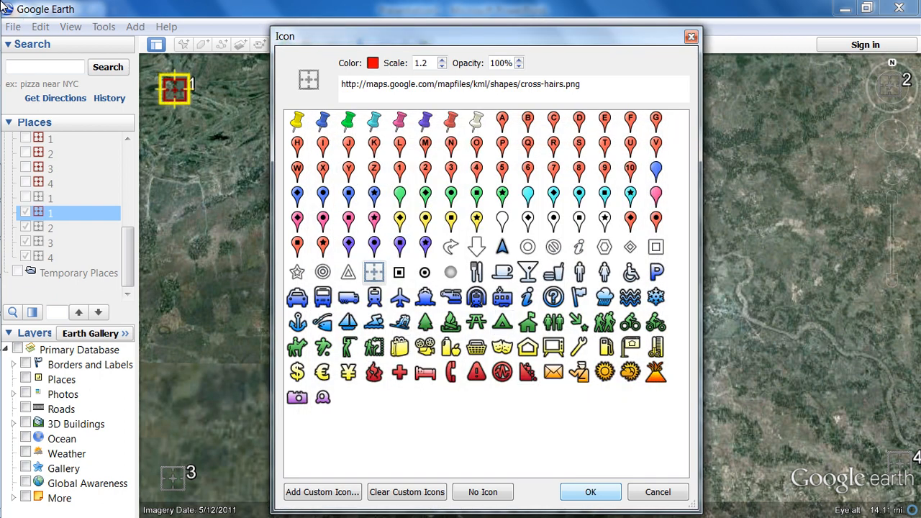
Step: Change the icon color of placemark 1 to blue (0, 0, 255) and save the placemark
{"action": "left_click", "coordinate": [372, 63]}
{"action": "left_click", "coordinate": [326, 207]}
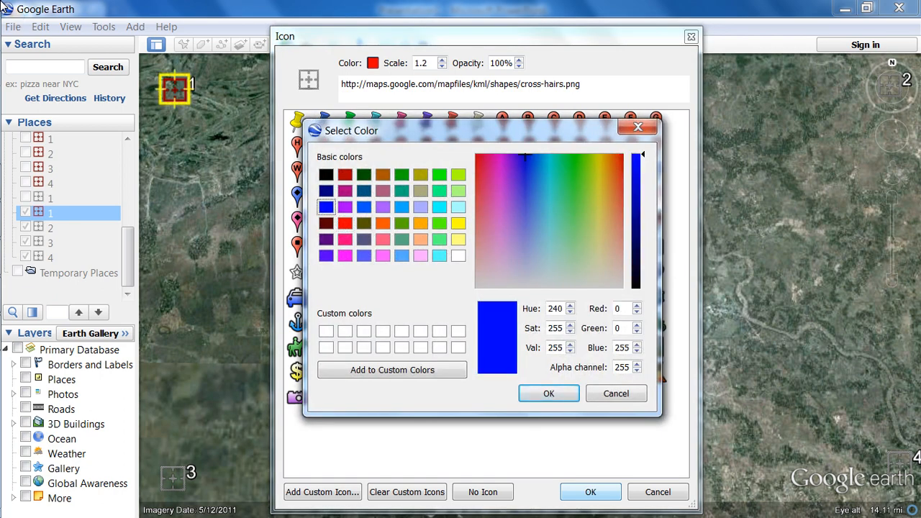
{"action": "left_click", "coordinate": [548, 393]}
{"action": "left_click", "coordinate": [590, 491]}
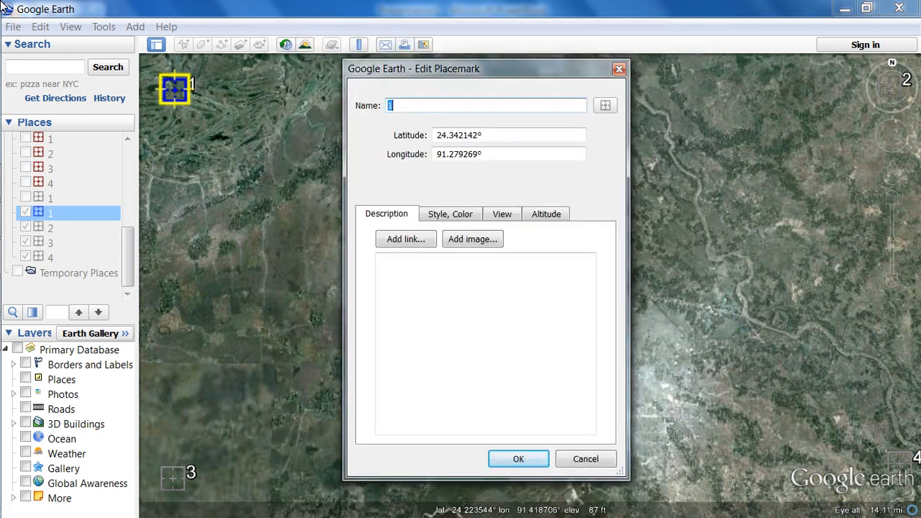
{"action": "key", "text": "Return"}
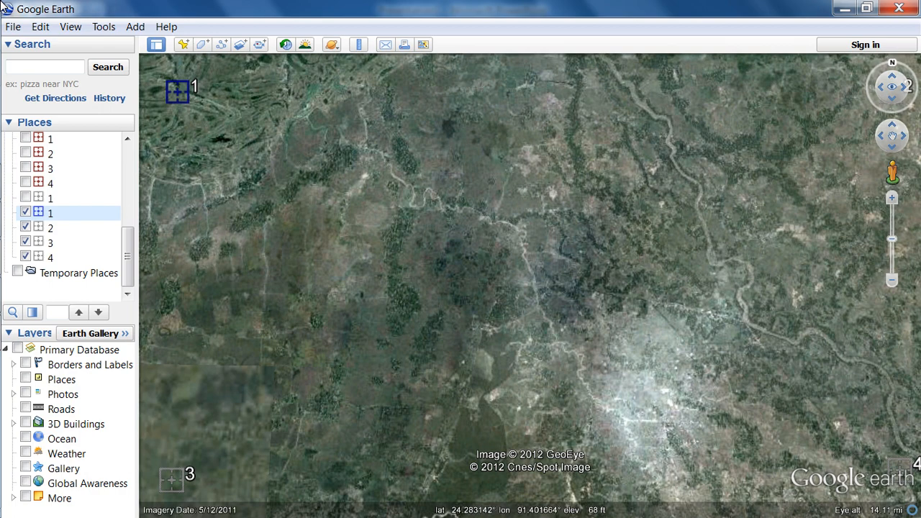
{"action": "key", "text": "alt+v"}
{"action": "key", "text": "Down"}
{"action": "key", "text": "Down"}
{"action": "key", "text": "Down"}
{"action": "key", "text": "Up"}
{"action": "key", "text": "Down"}
{"action": "key", "text": "Down"}
{"action": "key", "text": "Down"}
{"action": "key", "text": "Down"}
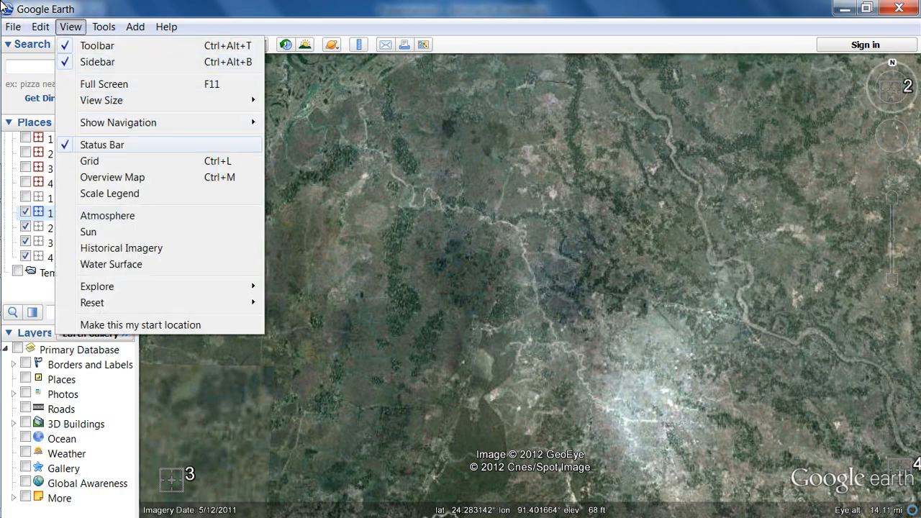
{"action": "key", "text": "Up"}
{"action": "key", "text": "Right"}
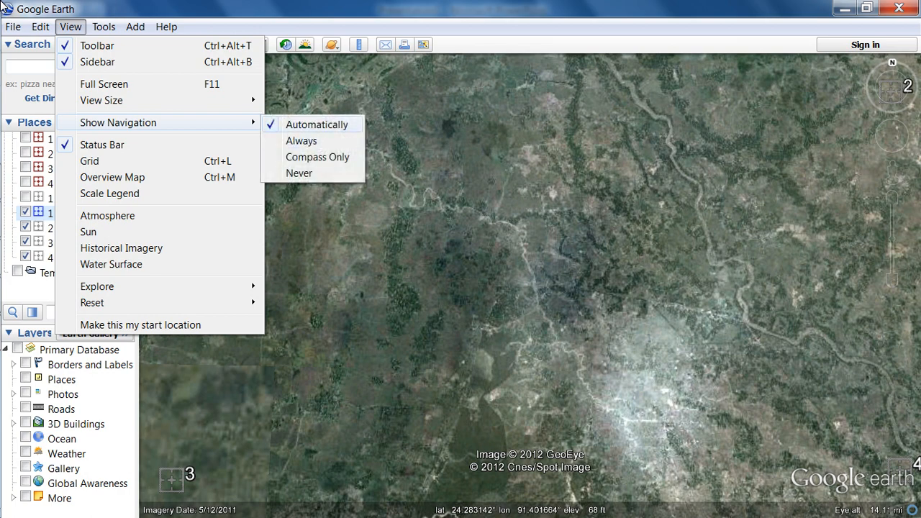
{"action": "key", "text": "Up"}
{"action": "key", "text": "Down"}
{"action": "key", "text": "Right"}
{"action": "key", "text": "alt"}
{"action": "key", "text": "alt+v"}
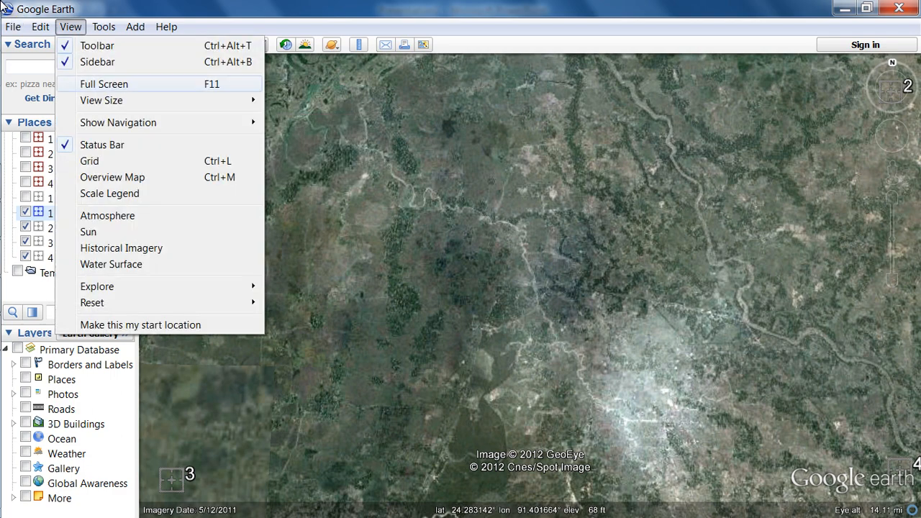
{"action": "mouse_move", "coordinate": [160, 287]}
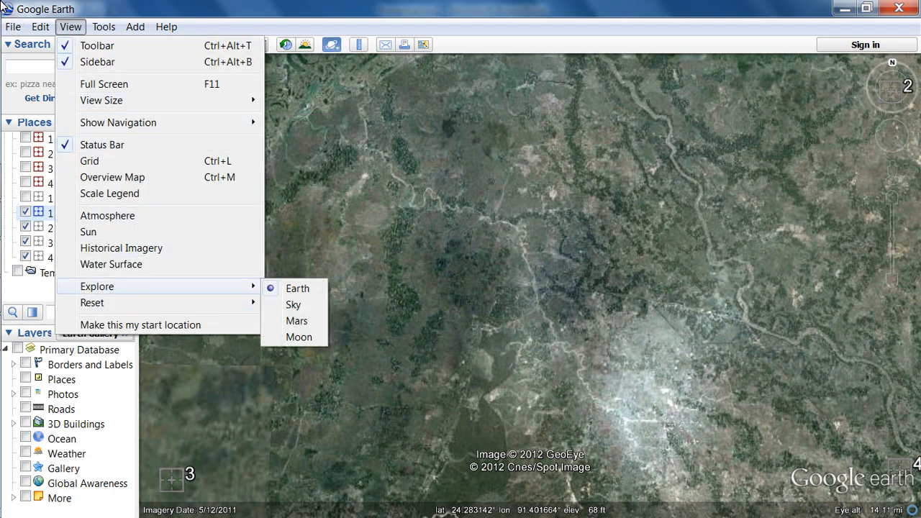
{"action": "key", "text": "Up"}
{"action": "key", "text": "Up"}
{"action": "key", "text": "Up"}
{"action": "key", "text": "Up"}
{"action": "key", "text": "Up"}
{"action": "key", "text": "Up"}
{"action": "key", "text": "Up"}
{"action": "key", "text": "Up"}
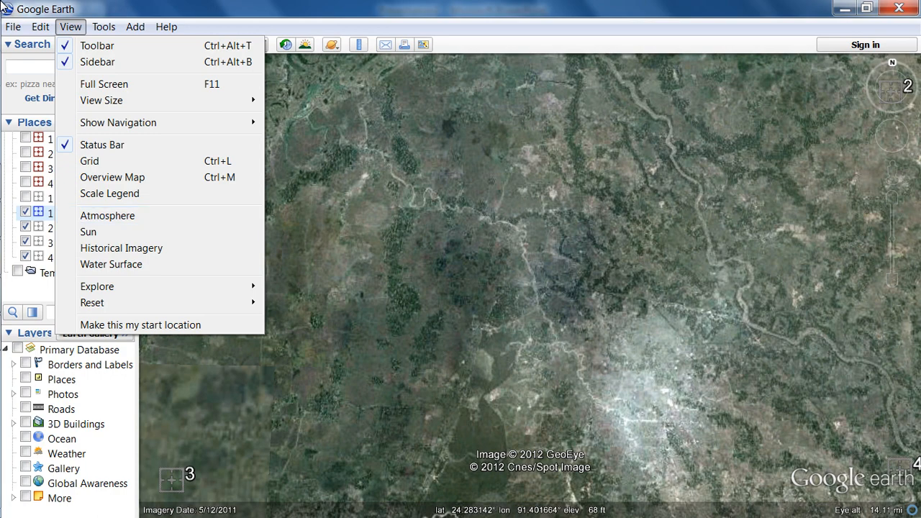
{"action": "key", "text": "Up"}
{"action": "key", "text": "Up"}
{"action": "key", "text": "Up"}
{"action": "key", "text": "Up"}
{"action": "key", "text": "Up"}
{"action": "key", "text": "Right"}
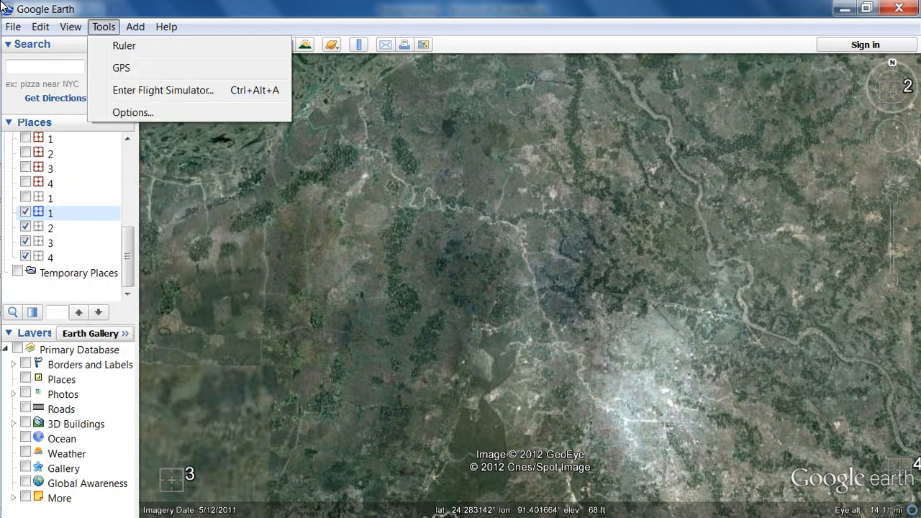
{"action": "key", "text": "Right"}
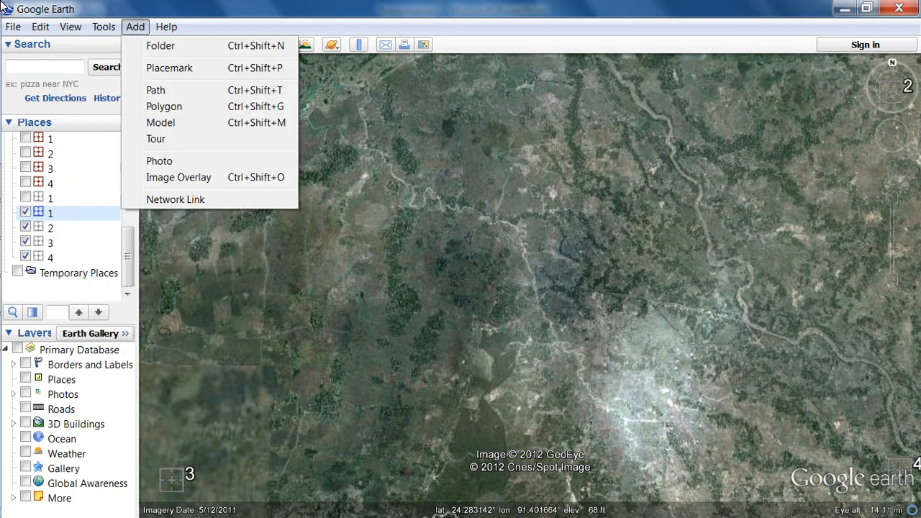
{"action": "key", "text": "Escape"}
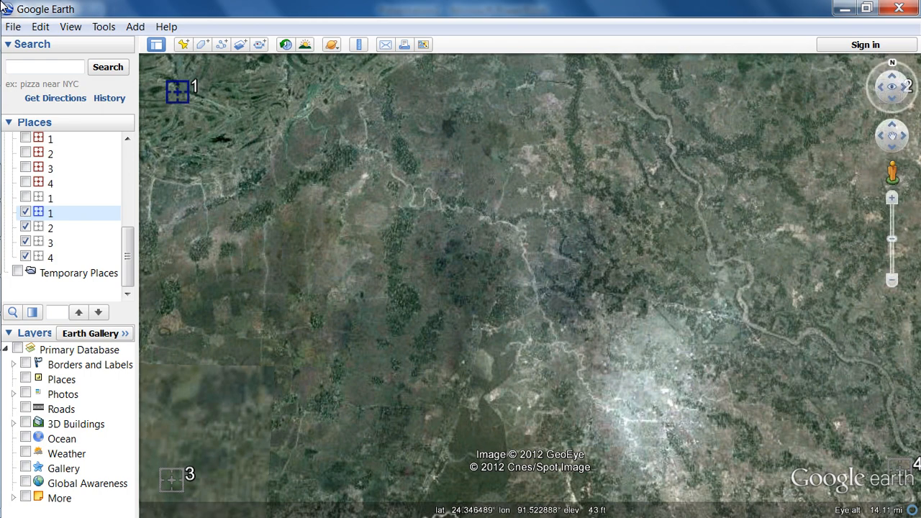
{"action": "key", "text": "shift+Left"}
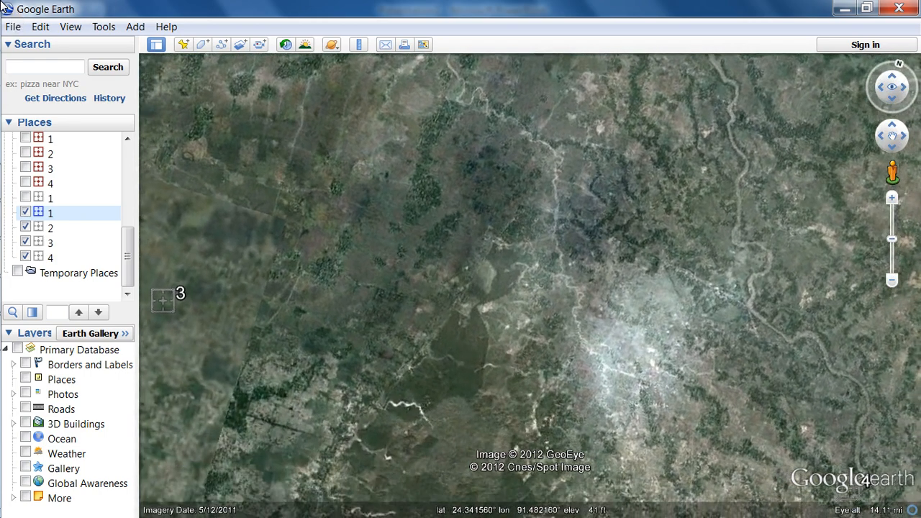
{"action": "key", "text": "shift+Right"}
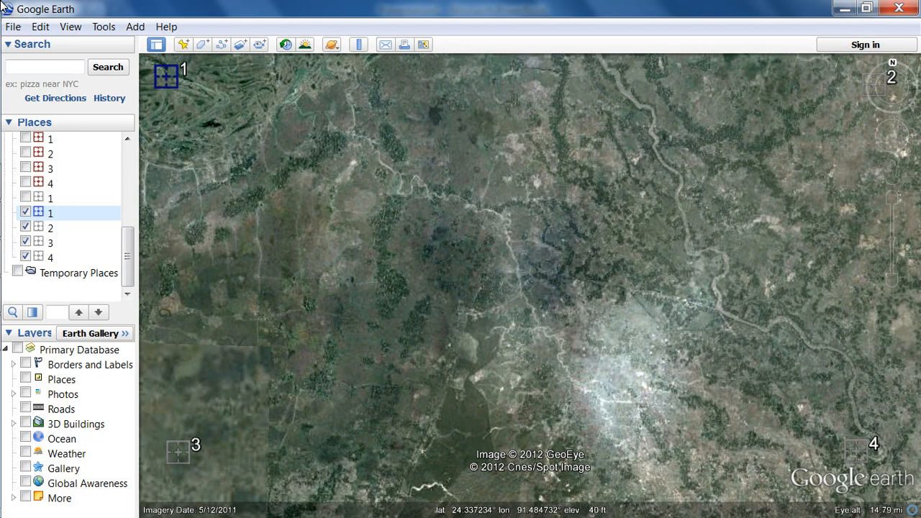
Step: Copy the latitude value from the properties of placemark 1 in the northwest corner, and close them
{"action": "right_click", "coordinate": [166, 77]}
{"action": "left_click", "coordinate": [216, 278]}
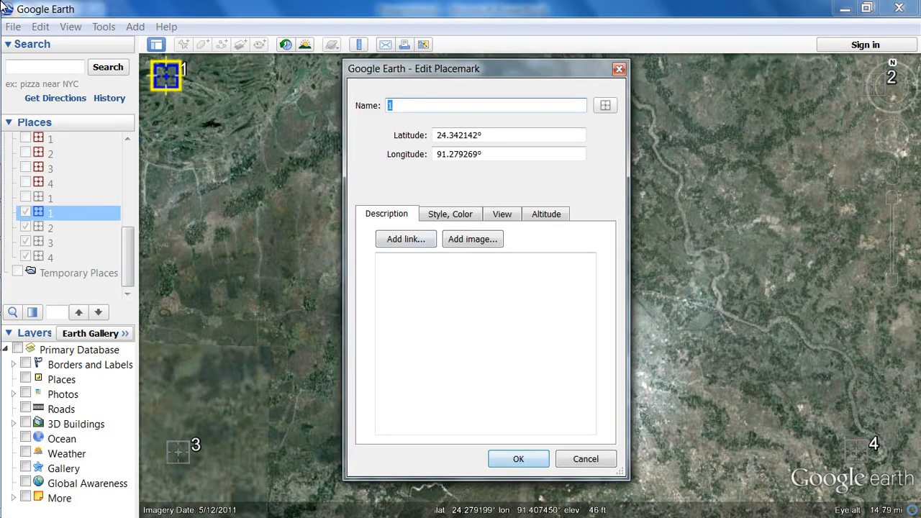
{"action": "left_click_drag", "start_coordinate": [482, 135], "coordinate": [433, 135]}
{"action": "right_click", "coordinate": [447, 135]}
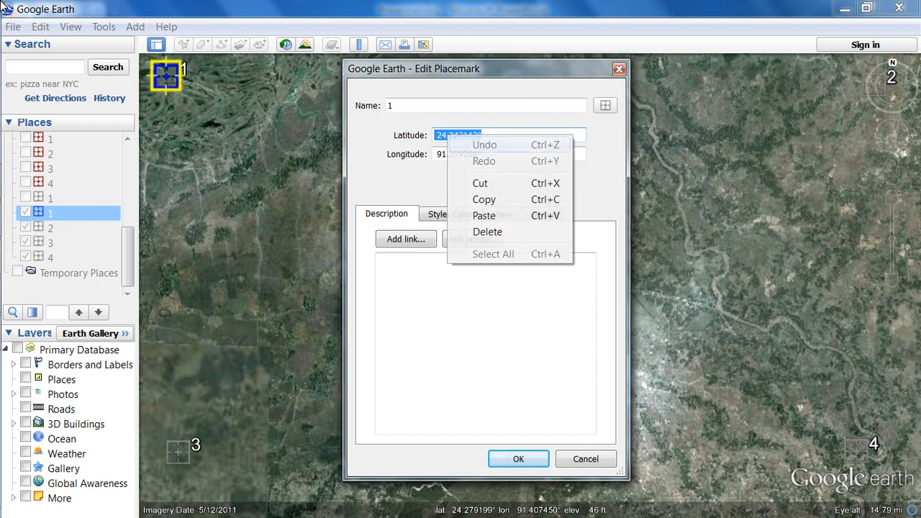
{"action": "left_click", "coordinate": [484, 199]}
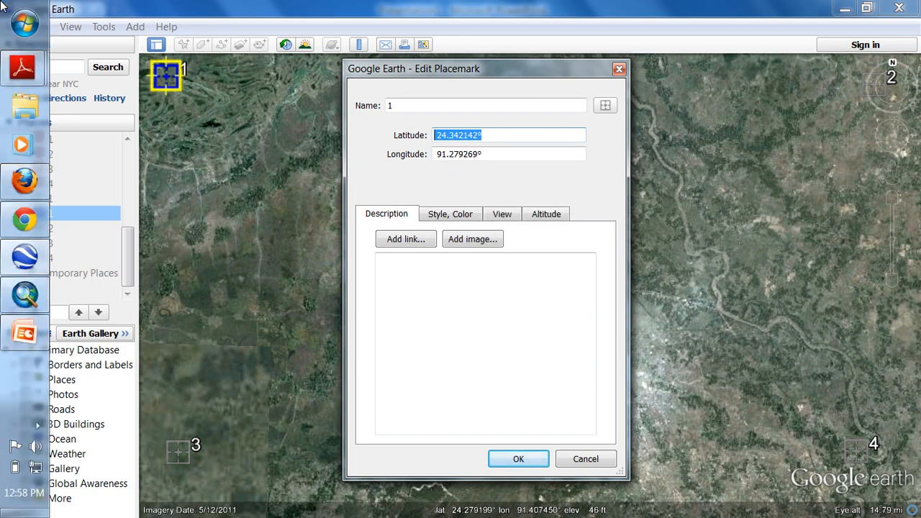
{"action": "left_click", "coordinate": [619, 69]}
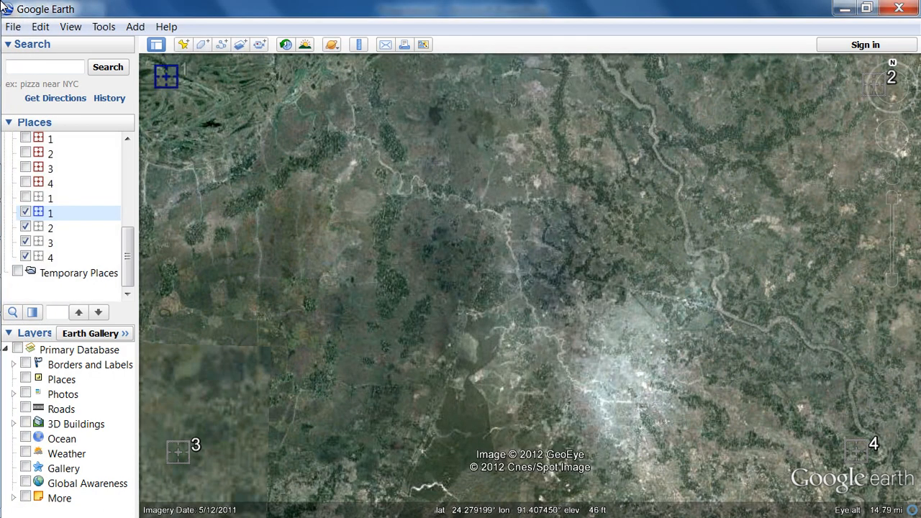
Step: Switch to the desktop and create a new text document there
{"action": "left_click", "coordinate": [844, 8]}
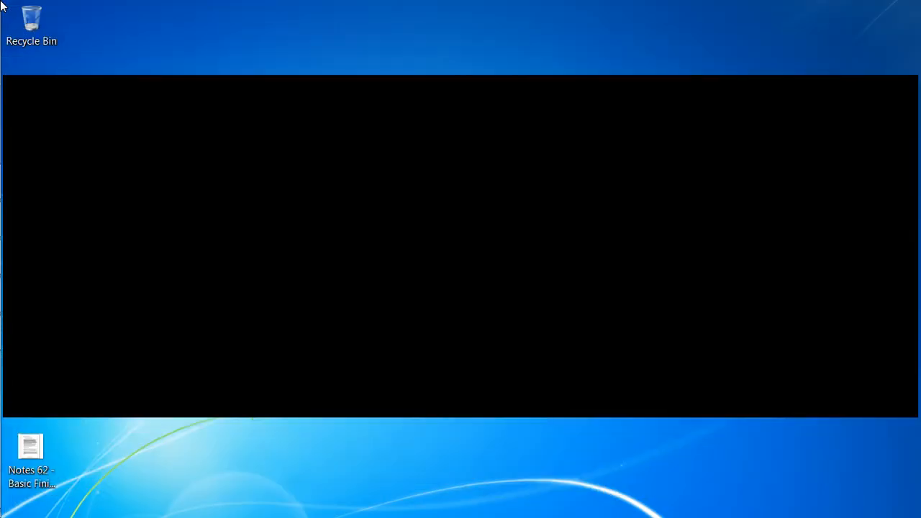
{"action": "right_click", "coordinate": [666, 111]}
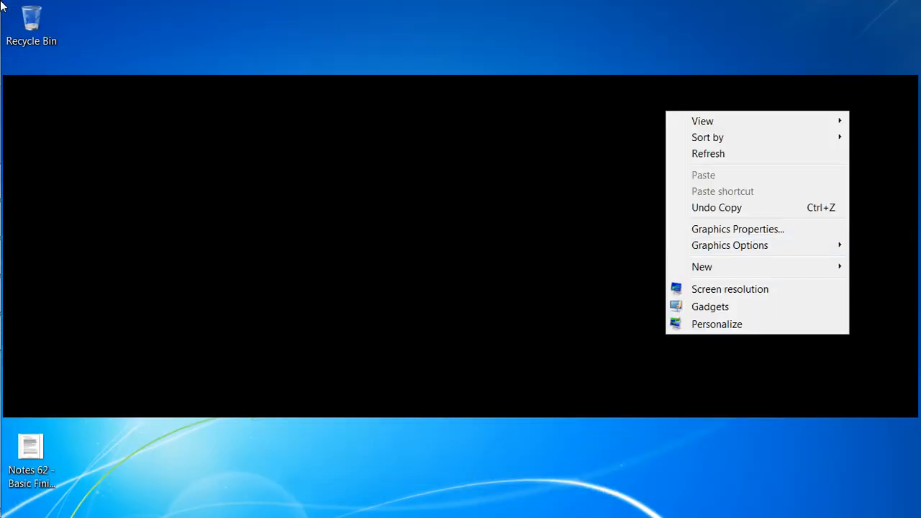
{"action": "mouse_move", "coordinate": [756, 266]}
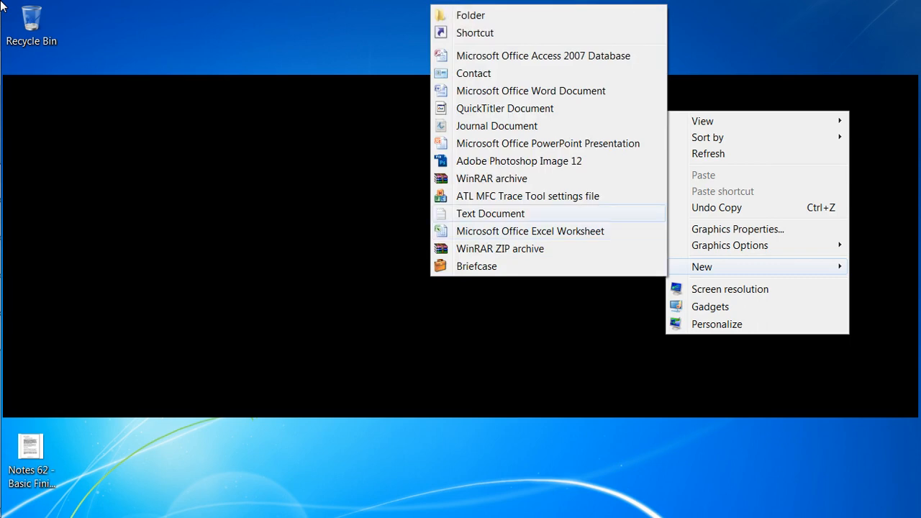
{"action": "left_click", "coordinate": [504, 213]}
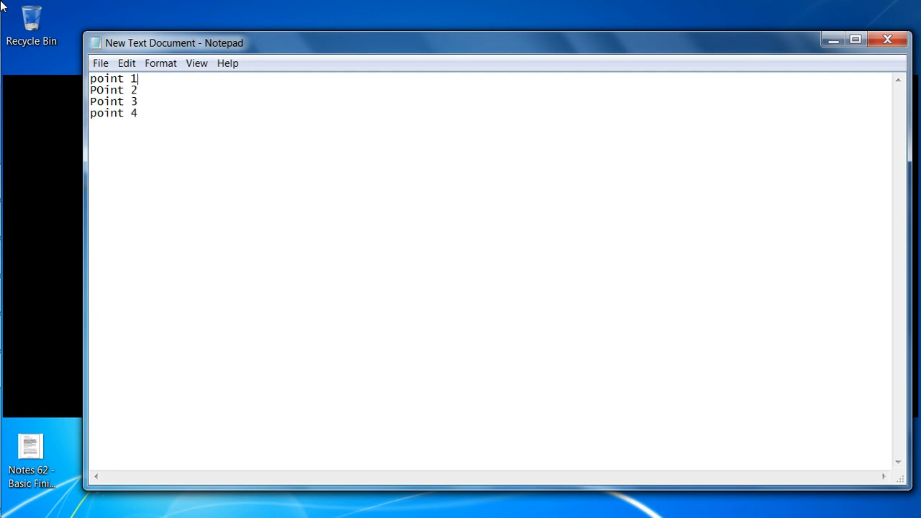
Step: Add the label lines "Lat :" and "Long:" beneath "point 1", with a blank line above and below them
{"action": "key", "text": "Return"}
{"action": "key", "text": "Return"}
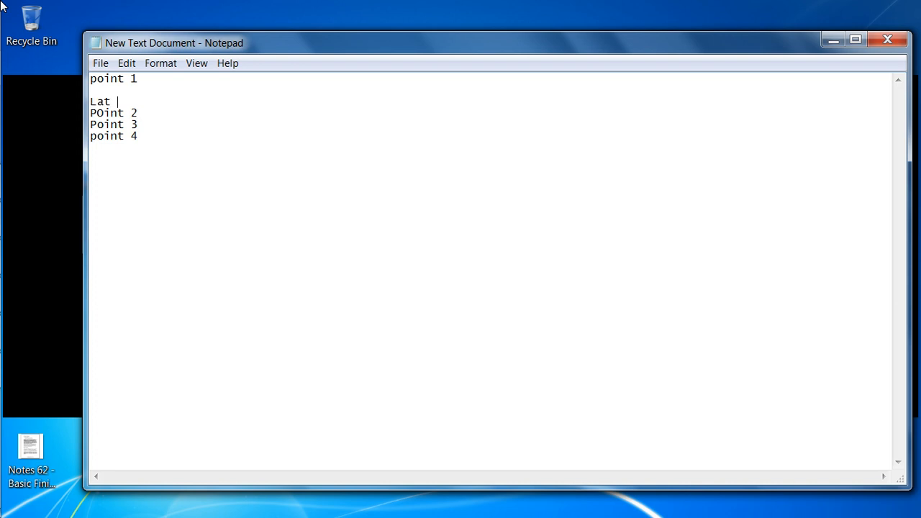
{"action": "key", "text": "Return"}
{"action": "type", "text": "Long:"}
{"action": "key", "text": "Return"}
{"action": "key", "text": "shift+Left"}
{"action": "key", "text": "shift+Left"}
{"action": "key", "text": "shift+Left"}
{"action": "key", "text": "shift+Left"}
{"action": "key", "text": "shift+Left"}
{"action": "key", "text": "shift+Left"}
{"action": "key", "text": "shift+Left"}
{"action": "key", "text": "shift+Left"}
{"action": "key", "text": "shift+Left"}
{"action": "key", "text": "shift+Left"}
{"action": "key", "text": "shift+Left"}
{"action": "key", "text": "shift+Left"}
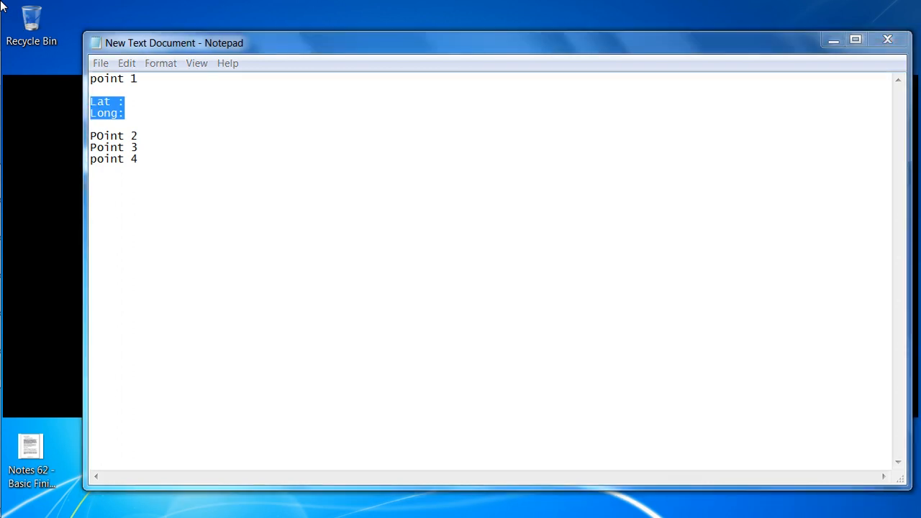
{"action": "key", "text": "shift+F10"}
{"action": "key", "text": "Escape"}
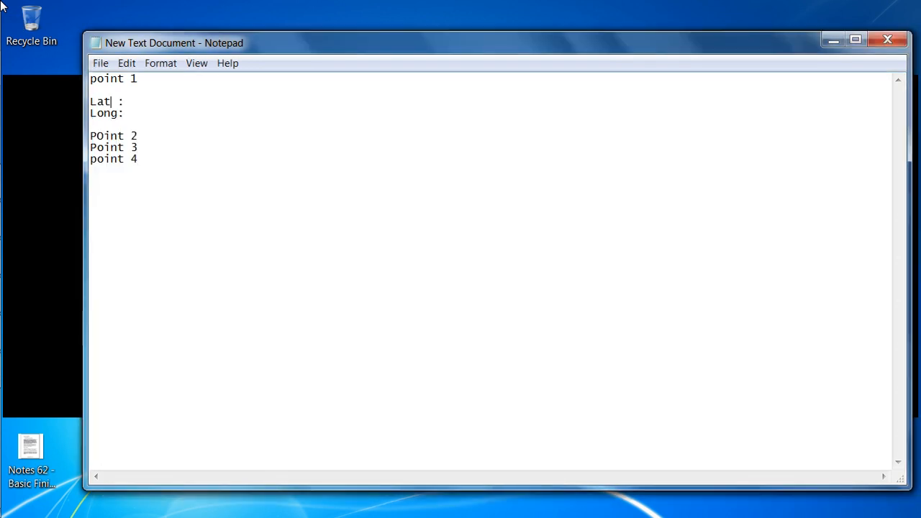
Step: Copy the "Lat :" and "Long:" lines of point 1 and paste them directly beneath the point 2 heading
{"action": "left_click_drag", "start_coordinate": [124, 113], "coordinate": [90, 101]}
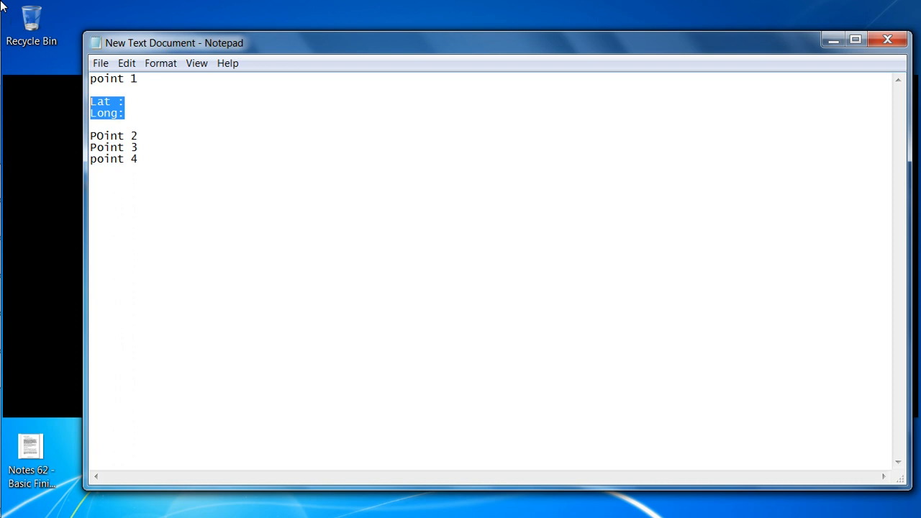
{"action": "key", "text": "shift+F10"}
{"action": "left_click", "coordinate": [127, 149]}
{"action": "left_click", "coordinate": [138, 135]}
{"action": "key", "text": "Return"}
{"action": "key", "text": "ctrl+v"}
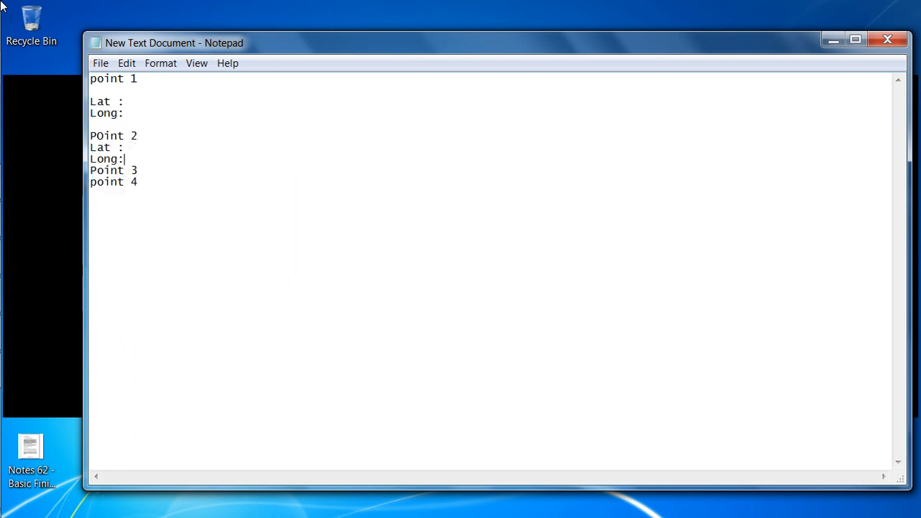
Step: Paste the "Lat :" and "Long:" lines beneath the point 3 and point 4 headings, separating the point blocks with blank lines
{"action": "key", "text": "Return"}
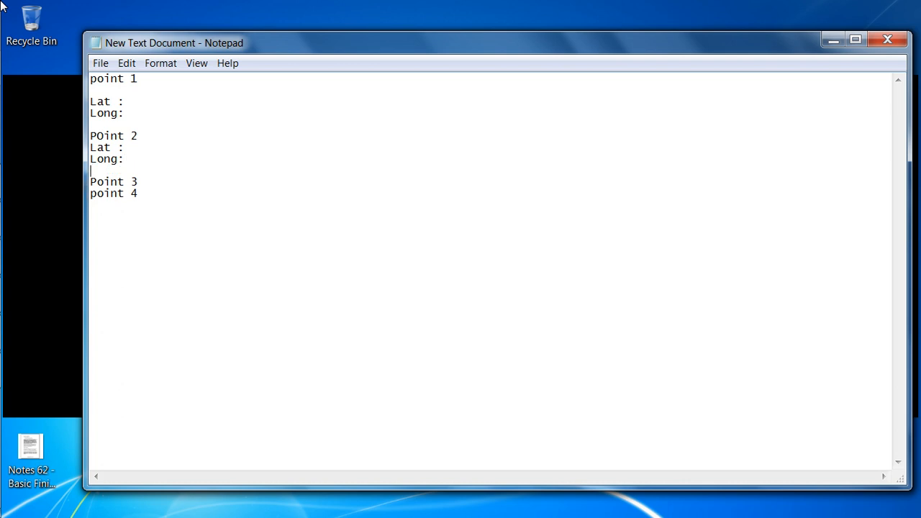
{"action": "key", "text": "Return"}
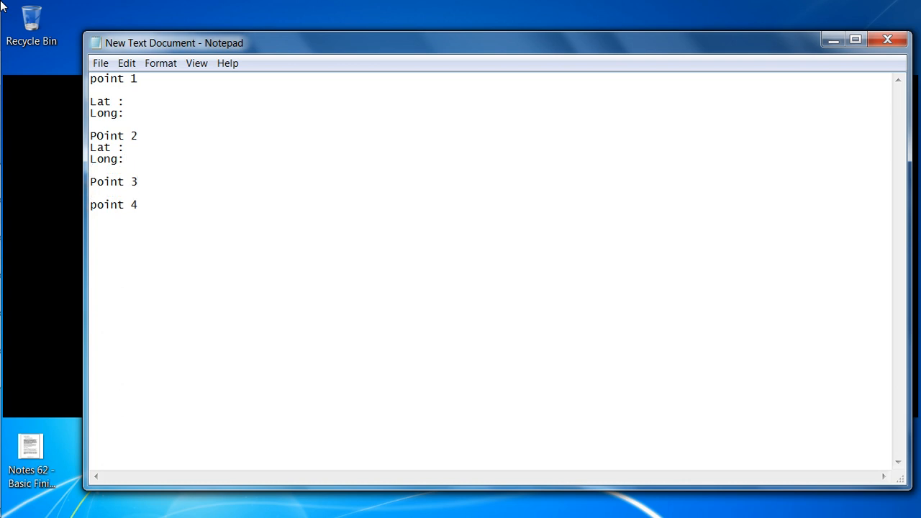
{"action": "key", "text": "ctrl+v"}
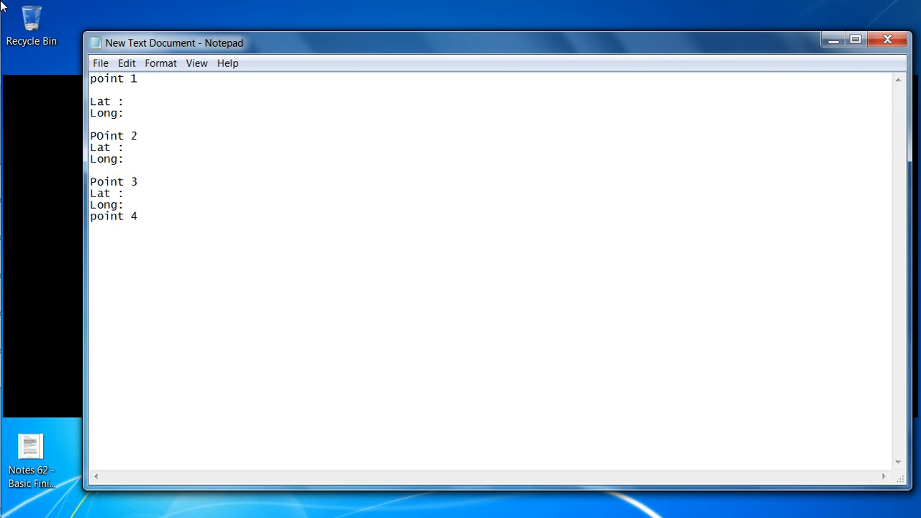
{"action": "key", "text": "Return"}
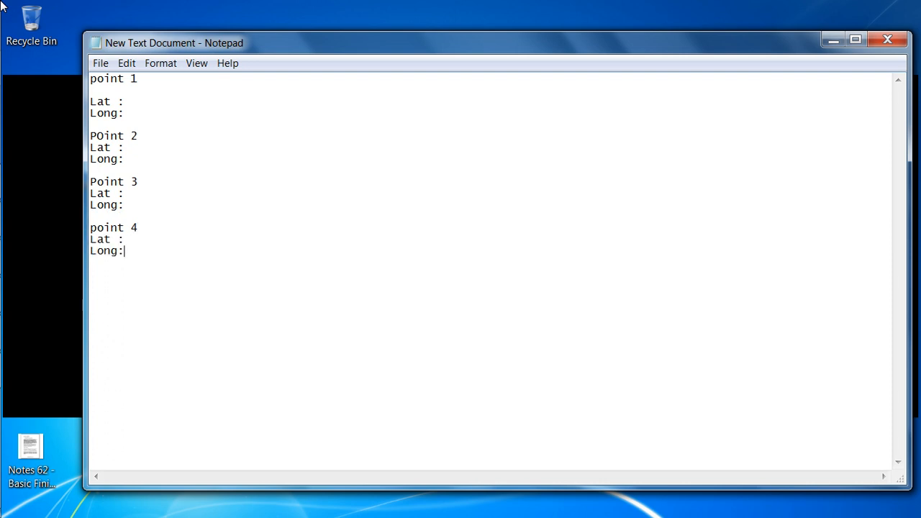
Step: Delete the blank line beneath the "point 1" heading and copy placemark 1's latitude, 24.342142, from Google Earth onto its Lat line in Notepad
{"action": "key", "text": "BackSpace"}
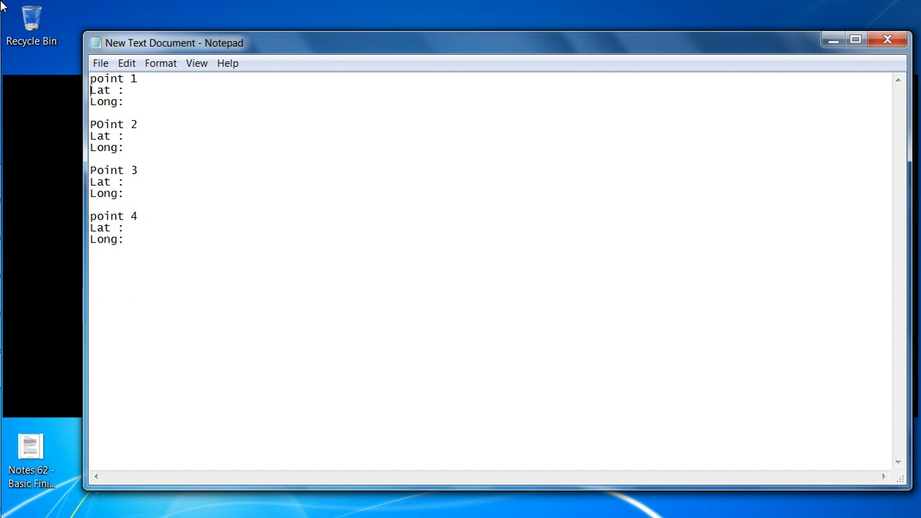
{"action": "key", "text": "super+6"}
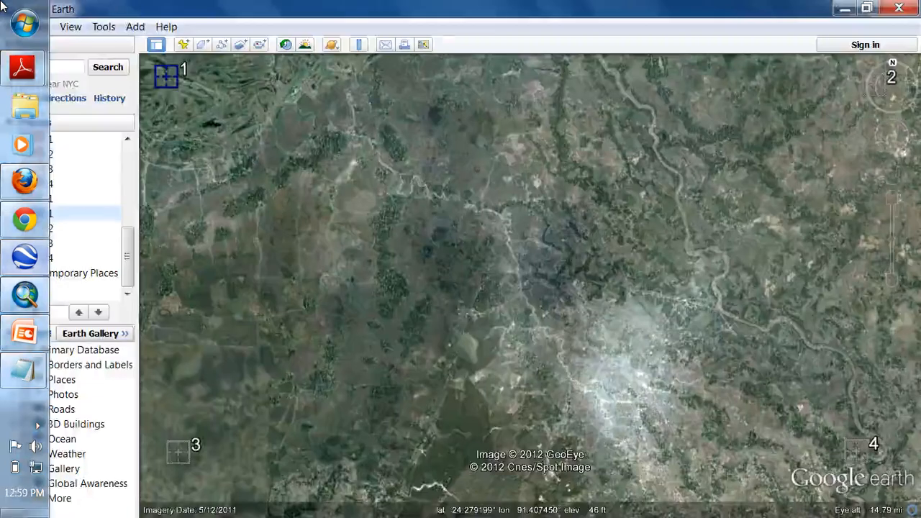
{"action": "right_click", "coordinate": [165, 75]}
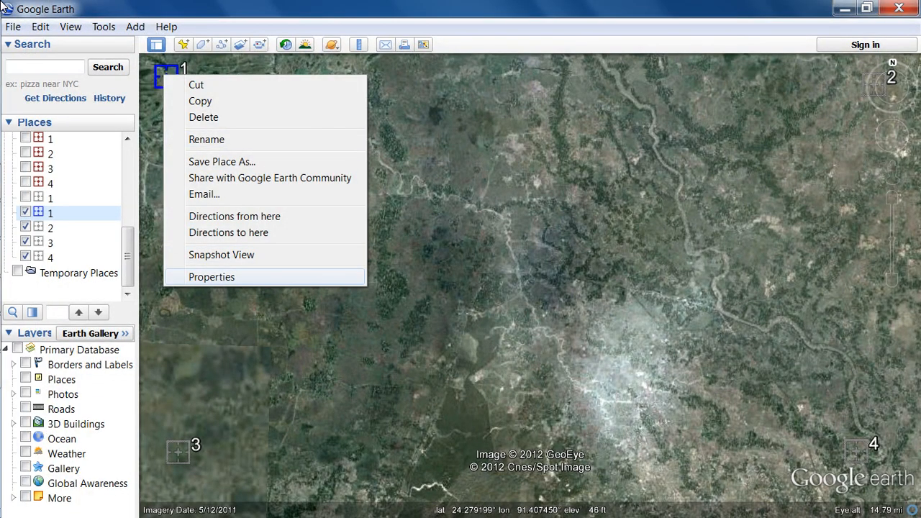
{"action": "left_click", "coordinate": [212, 277]}
{"action": "key", "text": "Tab"}
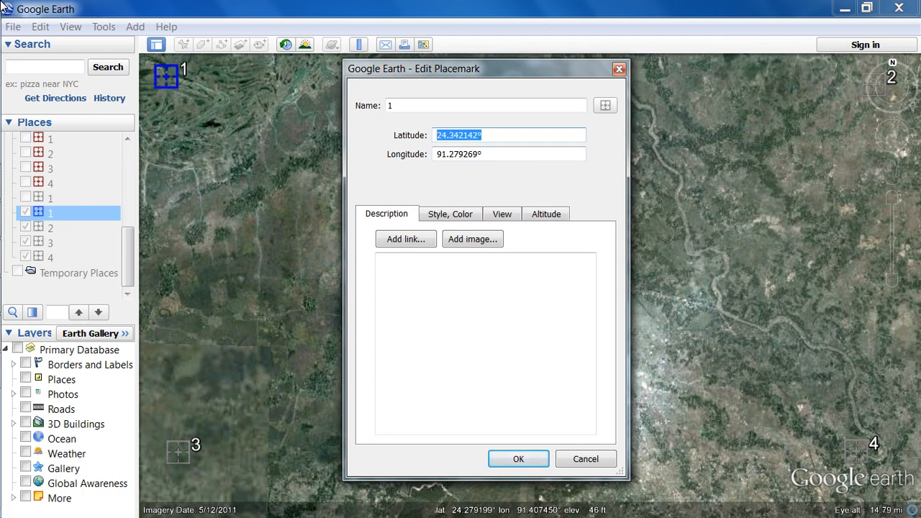
{"action": "key", "text": "shift+F10"}
{"action": "key", "text": "Down"}
{"action": "key", "text": "Down"}
{"action": "key", "text": "Down"}
{"action": "key", "text": "Down"}
{"action": "key", "text": "Return"}
{"action": "left_click", "coordinate": [24, 369]}
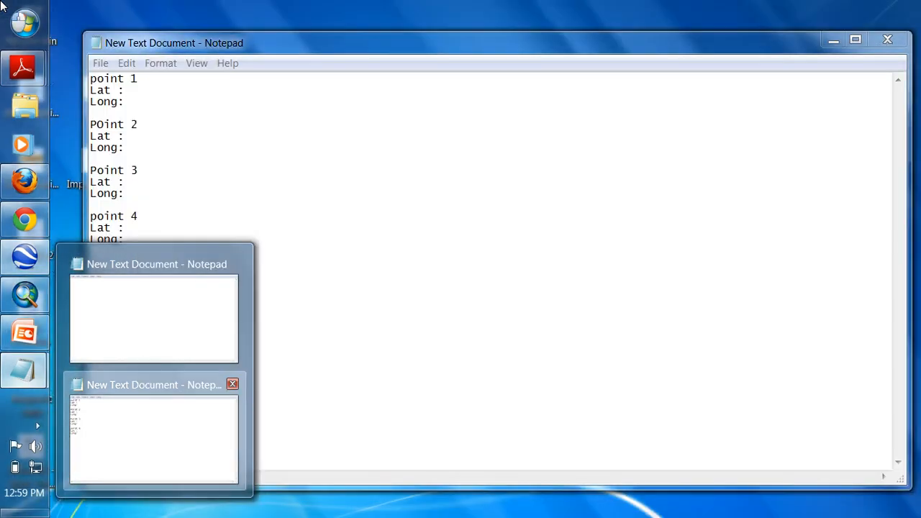
{"action": "left_click", "coordinate": [154, 432]}
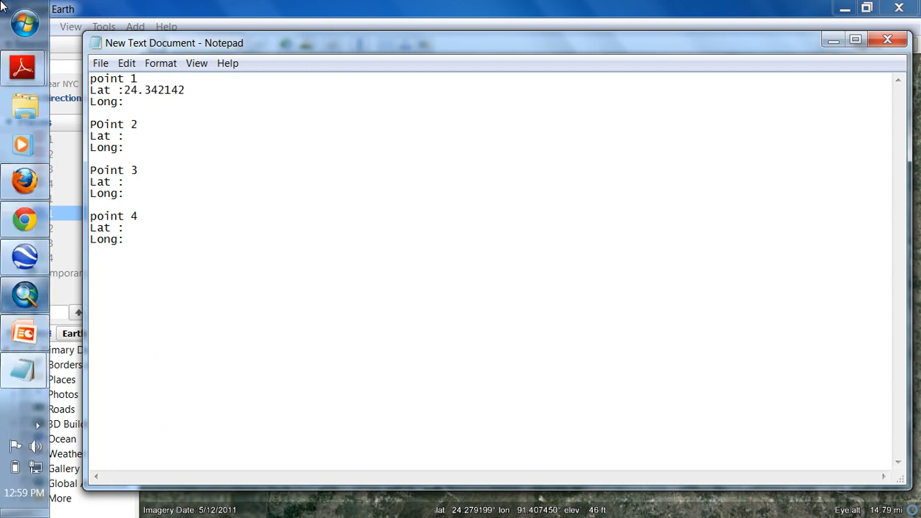
Step: Copy placemark 1's longitude, 91.279269, from Google Earth to the point 1 Long line in Notepad, and close the placemark's properties
{"action": "left_click", "coordinate": [24, 257]}
{"action": "left_click_drag", "start_coordinate": [481, 154], "coordinate": [433, 154]}
{"action": "right_click", "coordinate": [441, 155]}
{"action": "left_click", "coordinate": [477, 219]}
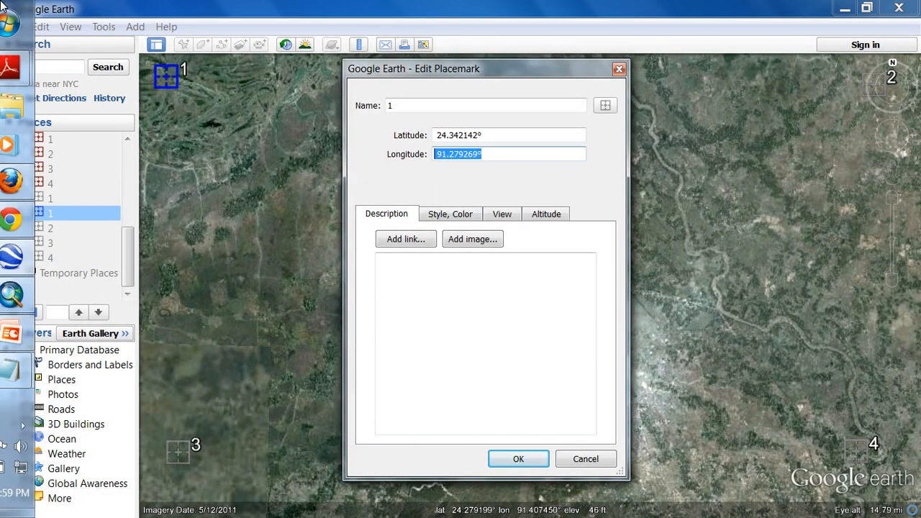
{"action": "mouse_move", "coordinate": [24, 369]}
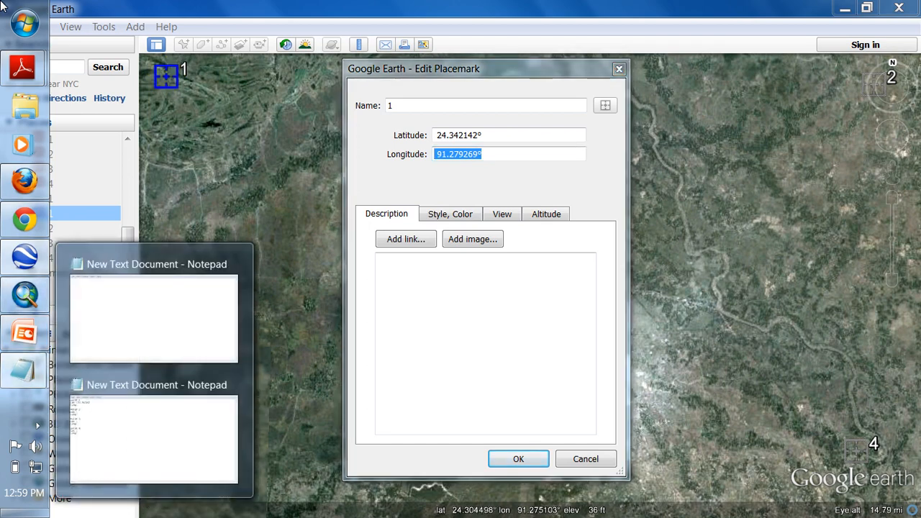
{"action": "left_click", "coordinate": [154, 432]}
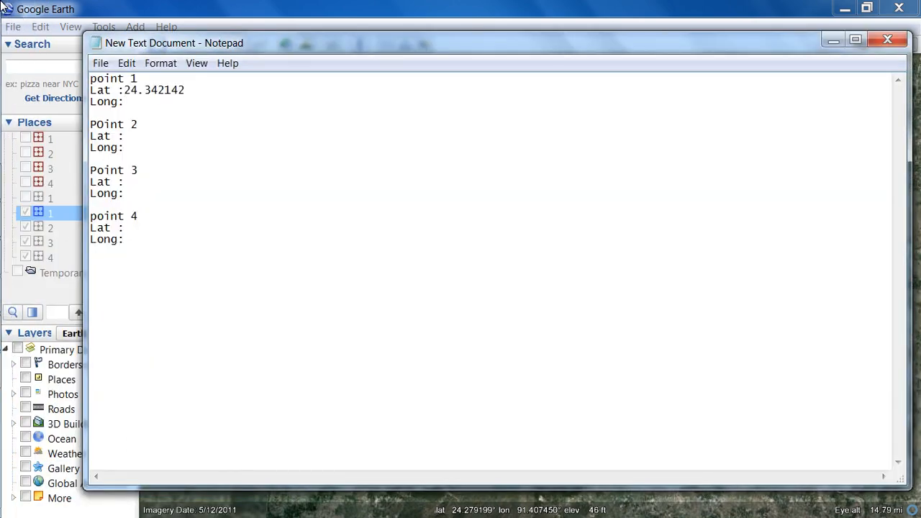
{"action": "key", "text": "ctrl+v"}
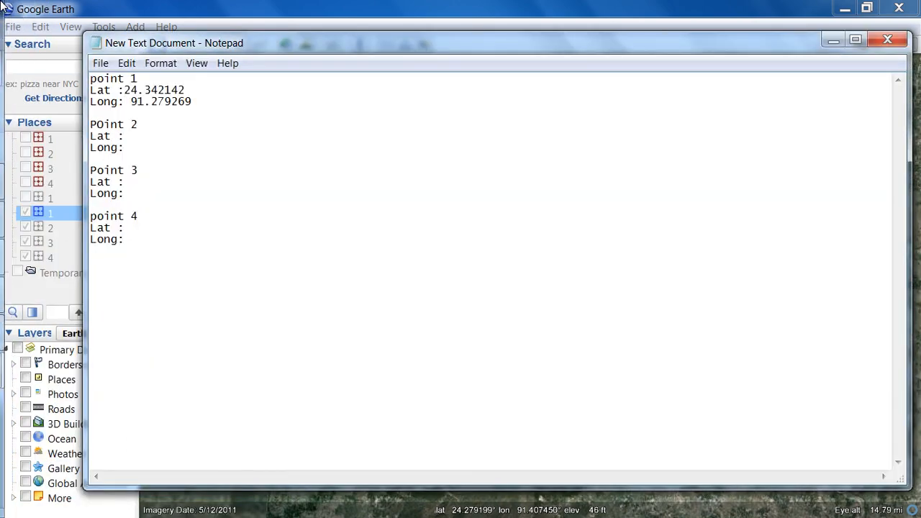
{"action": "mouse_move", "coordinate": [2, 7]}
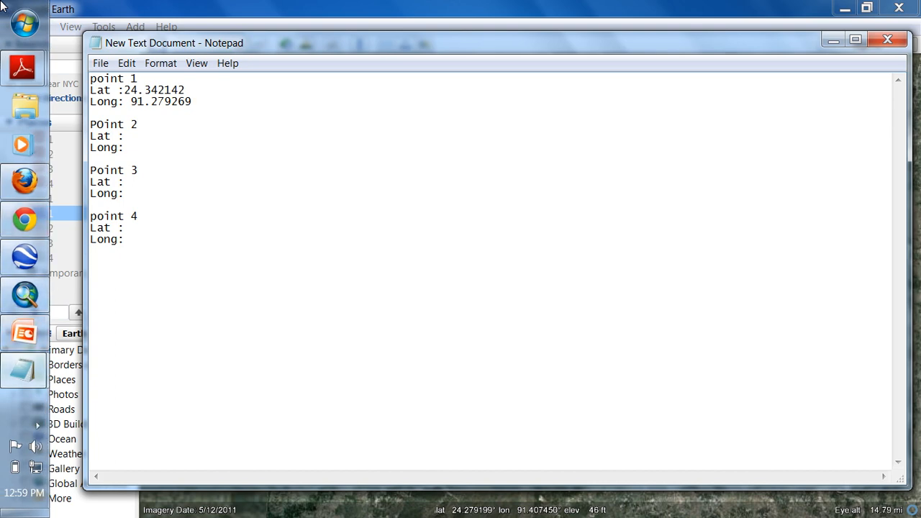
{"action": "key", "text": "alt+Tab"}
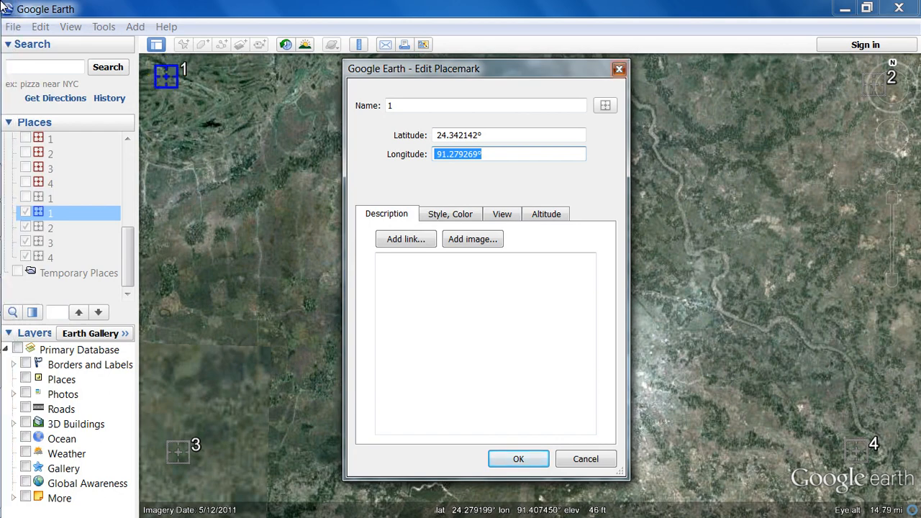
{"action": "key", "text": "Return"}
Step: Copy placemark 2's latitude, 24.345709, from Google Earth to the point 2 Lat line in Notepad, closing the spare empty Notepad window
{"action": "right_click", "coordinate": [874, 84]}
{"action": "left_click", "coordinate": [774, 292]}
{"action": "left_click_drag", "start_coordinate": [478, 135], "coordinate": [435, 135]}
{"action": "right_click", "coordinate": [442, 133]}
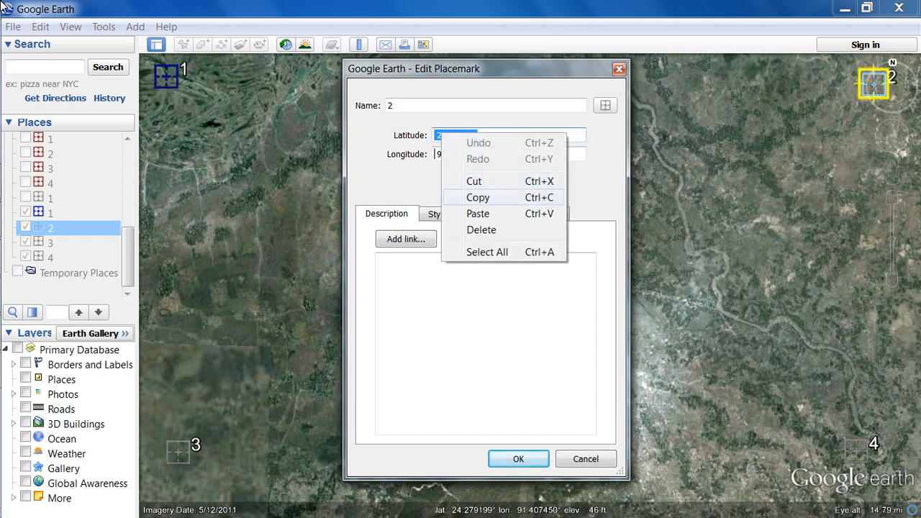
{"action": "left_click", "coordinate": [475, 197]}
{"action": "mouse_move", "coordinate": [9, 220]}
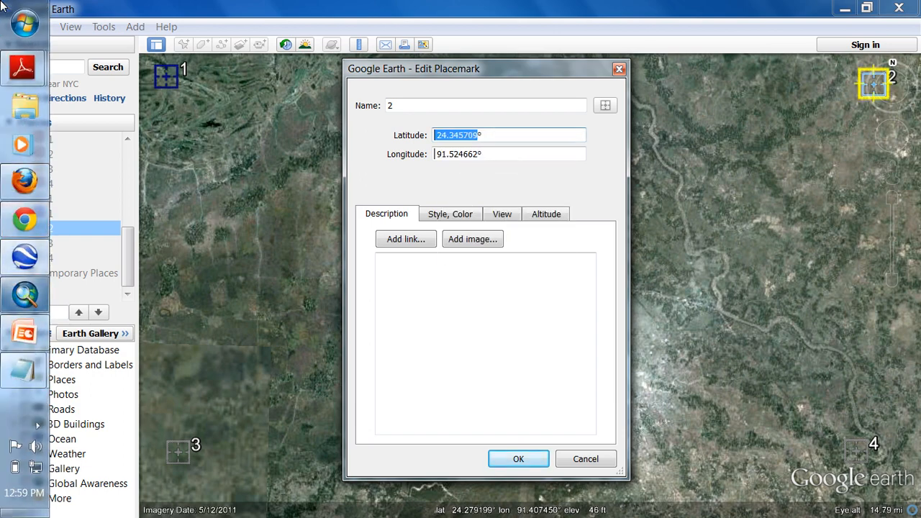
{"action": "mouse_move", "coordinate": [24, 370]}
{"action": "left_click", "coordinate": [232, 263]}
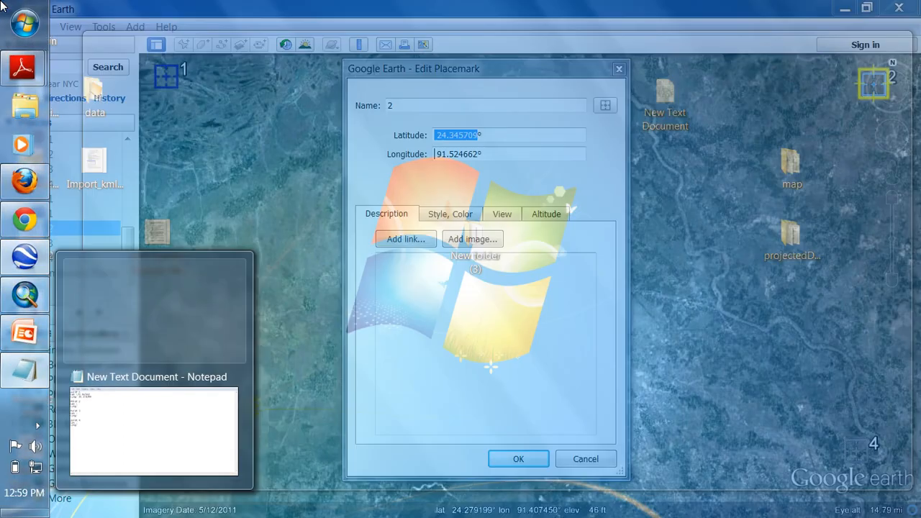
{"action": "left_click", "coordinate": [154, 376]}
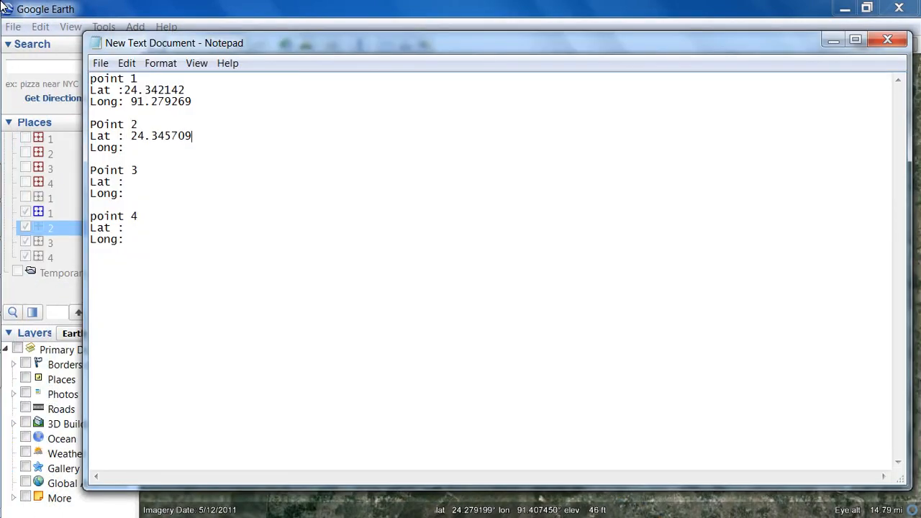
Step: Copy placemark 2's longitude, 91.524662, from Google Earth to the point 2 Long line in Notepad, and close the placemark's properties
{"action": "left_click", "coordinate": [22, 257]}
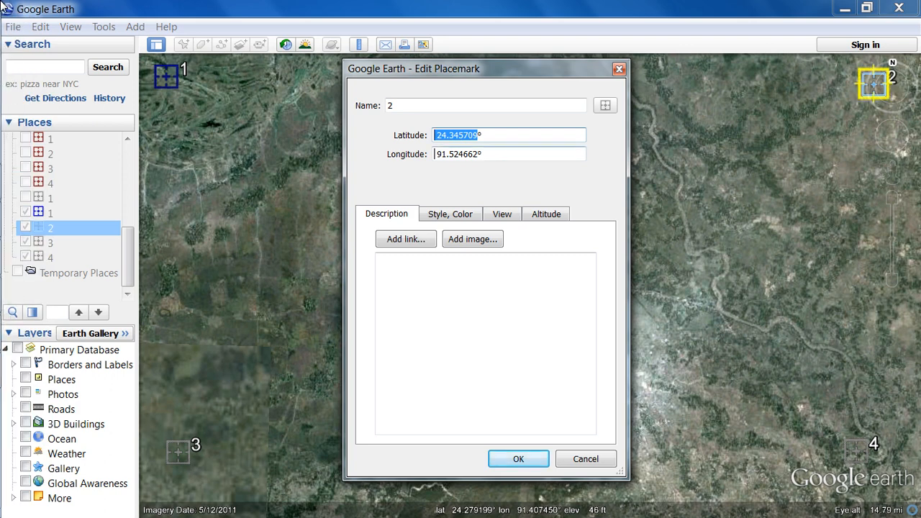
{"action": "left_click_drag", "start_coordinate": [472, 154], "coordinate": [435, 154]}
{"action": "right_click", "coordinate": [445, 152]}
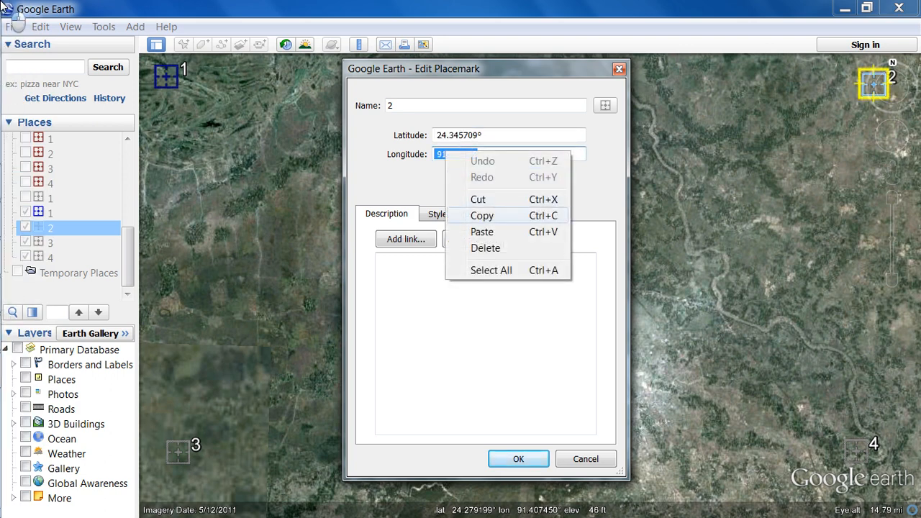
{"action": "left_click", "coordinate": [481, 215]}
{"action": "left_click", "coordinate": [24, 370]}
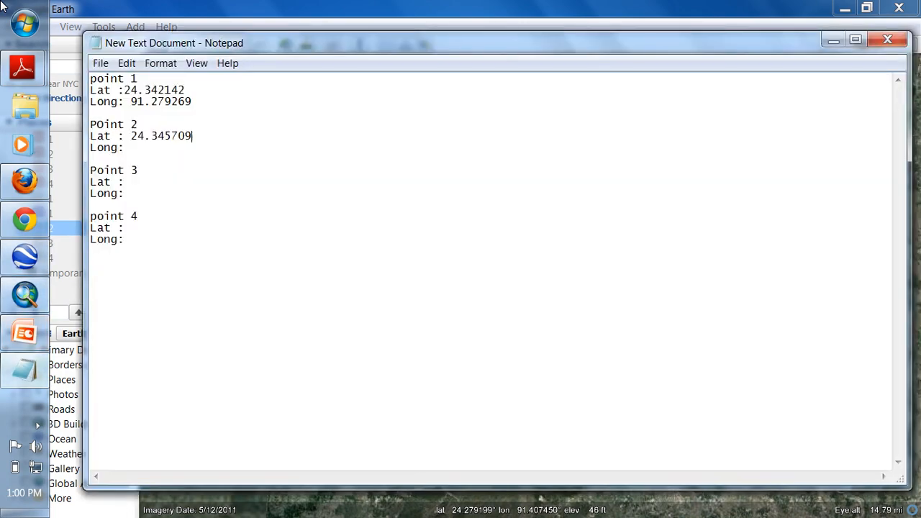
{"action": "key", "text": "Down"}
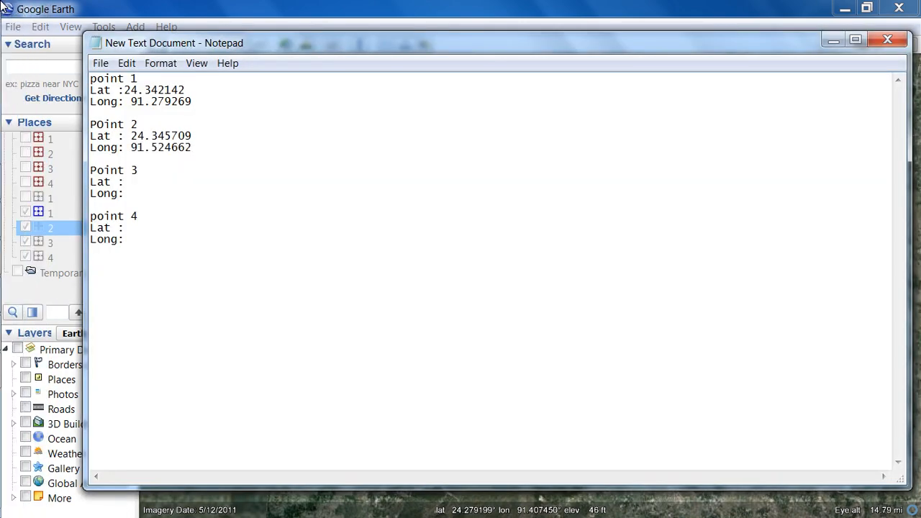
{"action": "mouse_move", "coordinate": [2, 220]}
{"action": "left_click", "coordinate": [24, 257]}
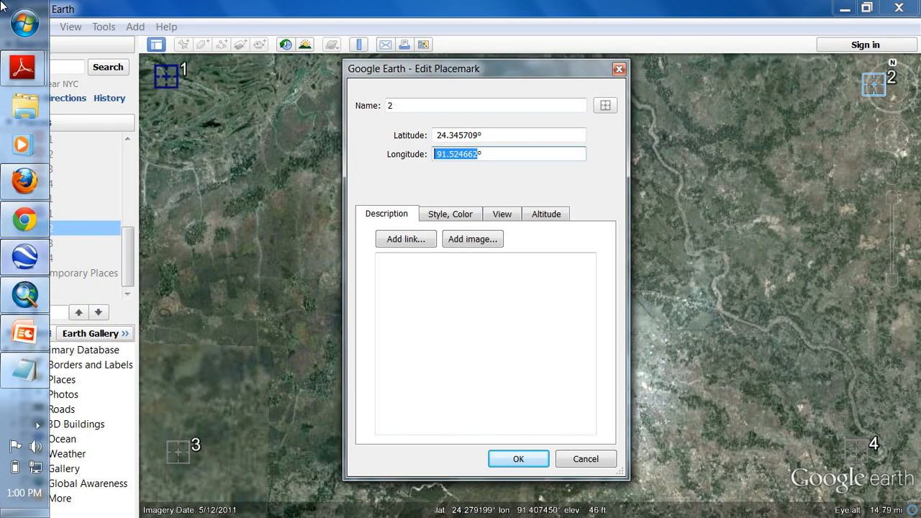
{"action": "left_click", "coordinate": [518, 458]}
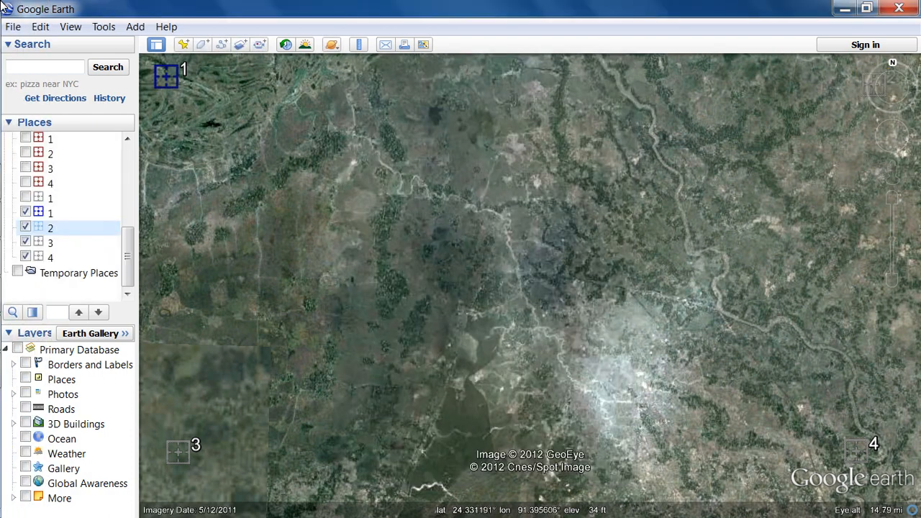
Step: Copy placemark 3's latitude, 24.223716, from its Google Earth properties to the point 3 Lat line in Notepad
{"action": "right_click", "coordinate": [178, 451]}
{"action": "left_click", "coordinate": [215, 438]}
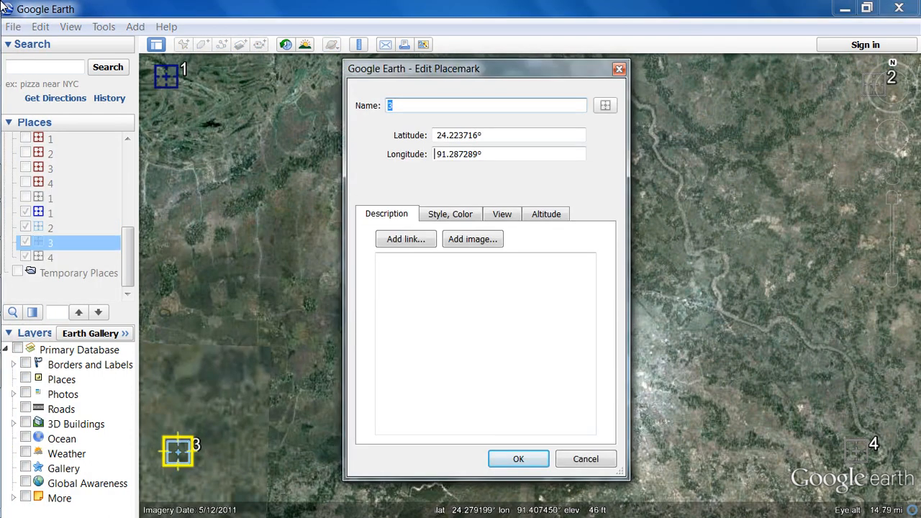
{"action": "key", "text": "Tab"}
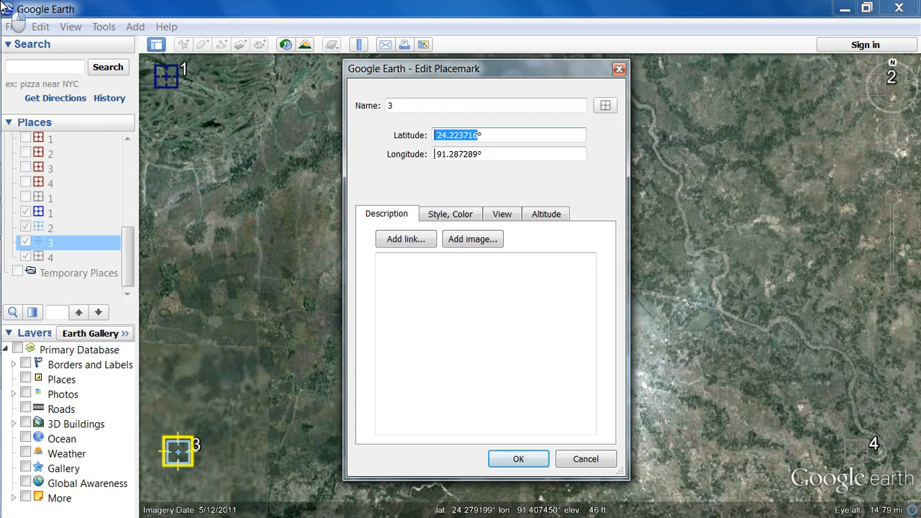
{"action": "right_click", "coordinate": [441, 134]}
{"action": "left_click", "coordinate": [477, 195]}
{"action": "mouse_move", "coordinate": [1, 220]}
{"action": "left_click", "coordinate": [24, 370]}
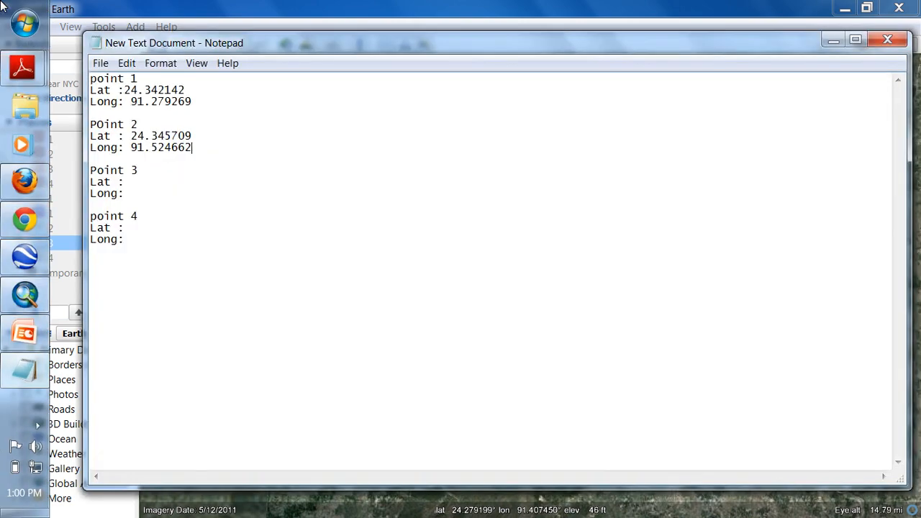
{"action": "left_click", "coordinate": [125, 181]}
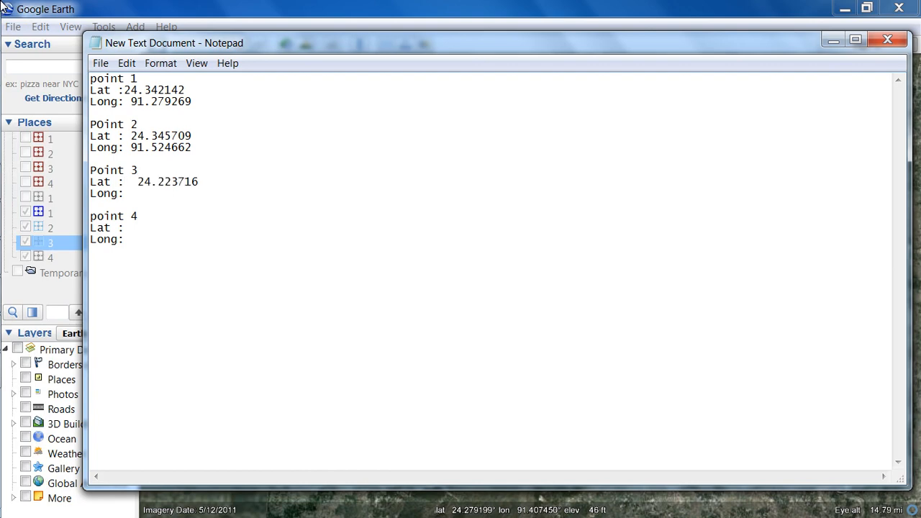
Step: Copy placemark 3's longitude, 91.287289, from Google Earth to the point 3 Long line in Notepad, and close the placemark's properties
{"action": "mouse_move", "coordinate": [2, 238]}
{"action": "left_click", "coordinate": [24, 256]}
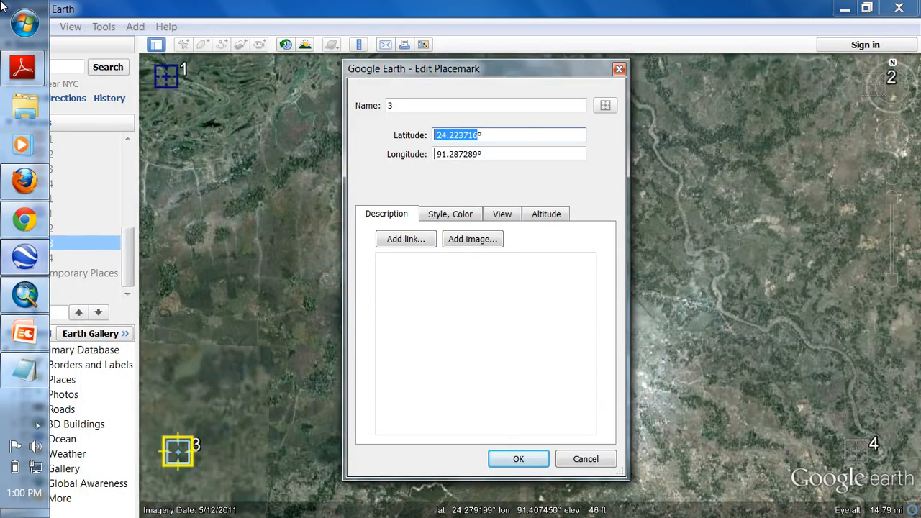
{"action": "key", "text": "Tab"}
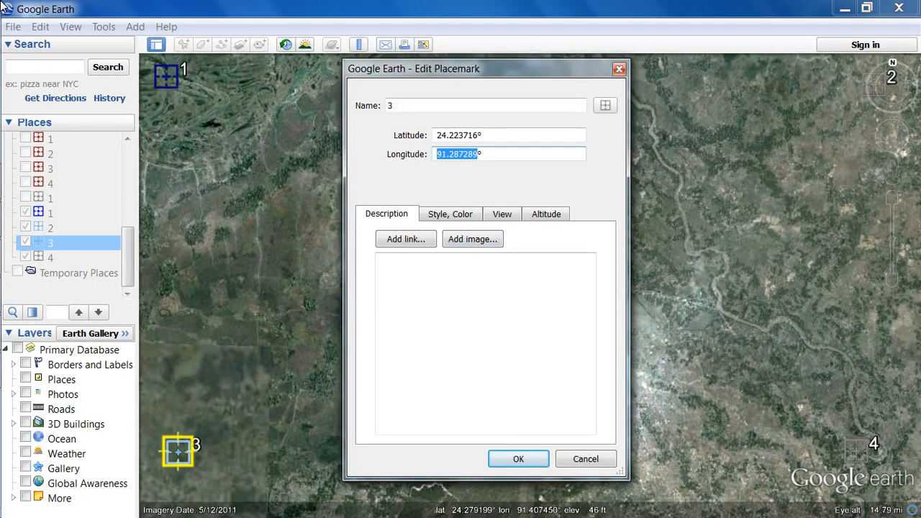
{"action": "key", "text": "Menu"}
{"action": "key", "text": "Down"}
{"action": "key", "text": "Down"}
{"action": "key", "text": "Return"}
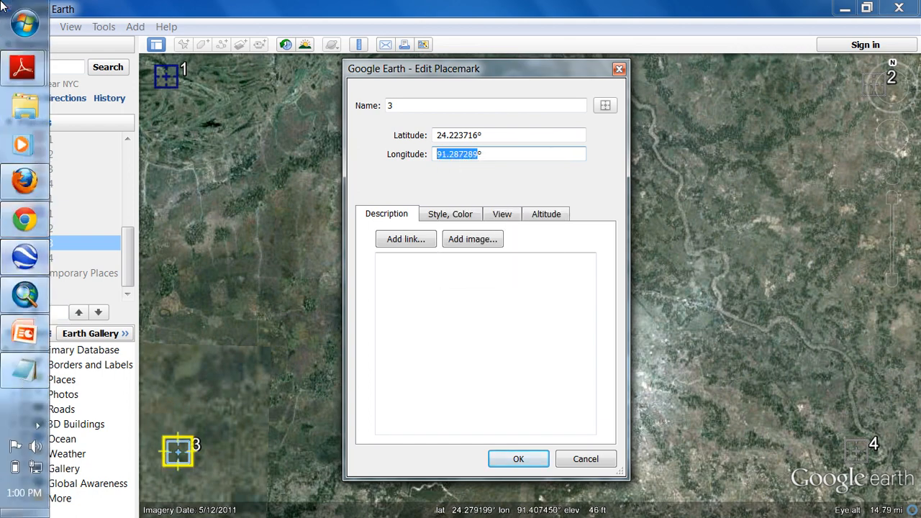
{"action": "key", "text": "alt+Tab"}
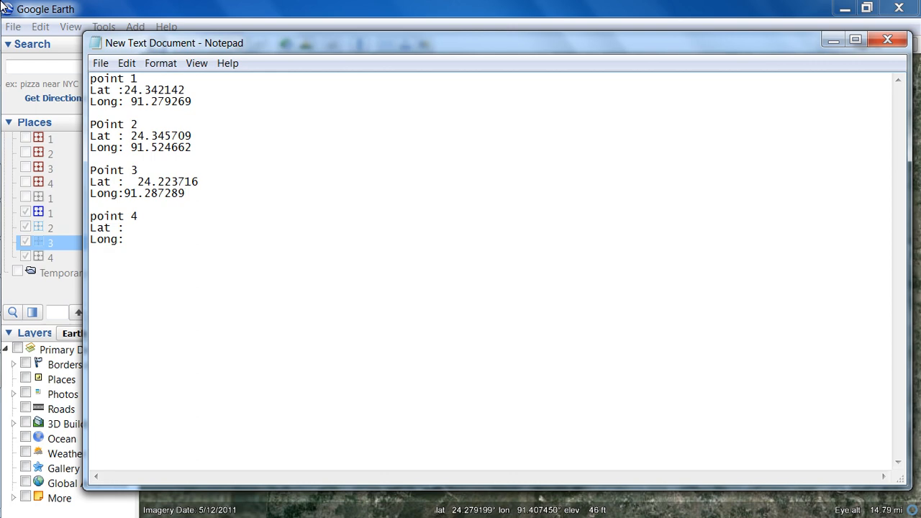
{"action": "key", "text": "alt+Tab"}
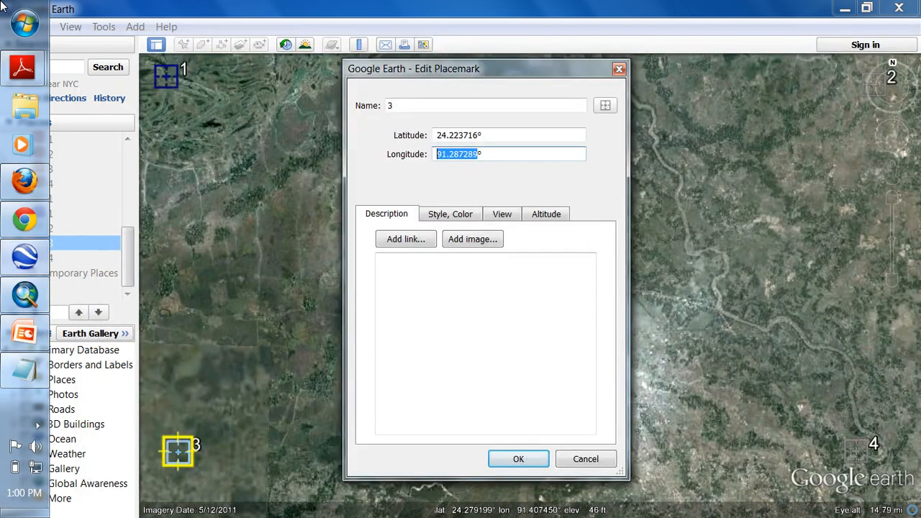
{"action": "key", "text": "Escape"}
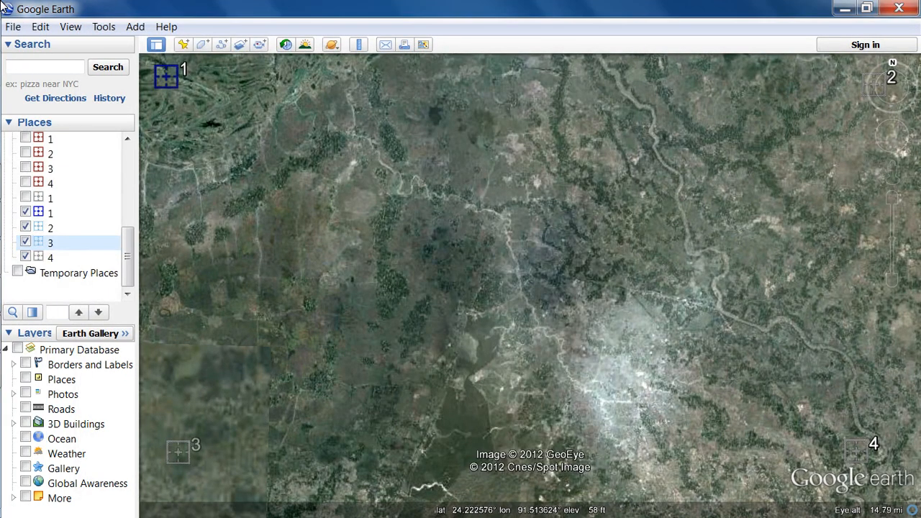
Step: Copy placemark 4's latitude, 24.229940, from its Google Earth properties to the point 4 Lat line in Notepad
{"action": "right_click", "coordinate": [855, 451]}
{"action": "left_click", "coordinate": [765, 440]}
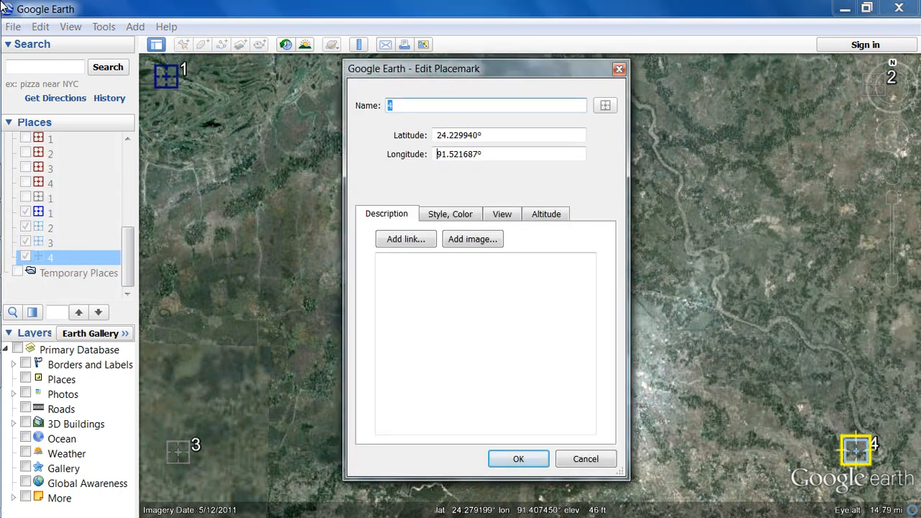
{"action": "left_click_drag", "start_coordinate": [477, 136], "coordinate": [437, 135]}
{"action": "right_click", "coordinate": [453, 135]}
{"action": "left_click", "coordinate": [475, 201]}
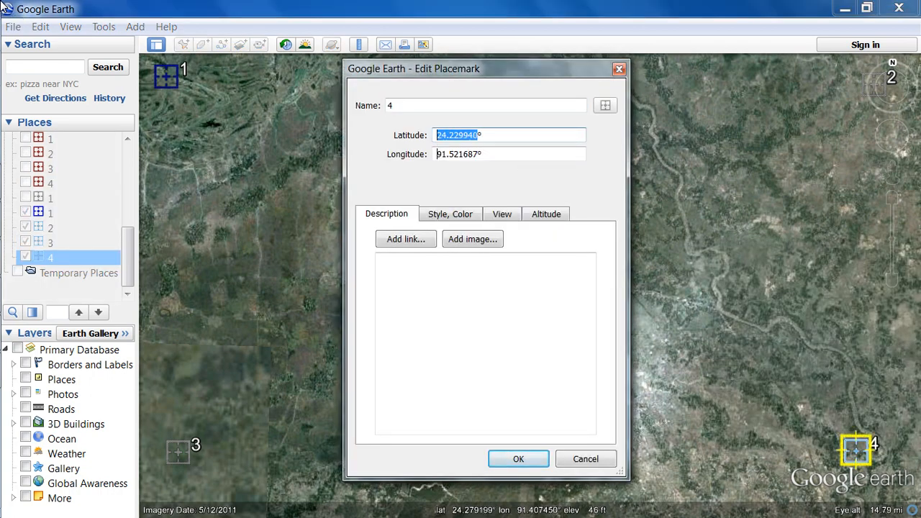
{"action": "mouse_move", "coordinate": [2, 220]}
{"action": "mouse_move", "coordinate": [25, 257]}
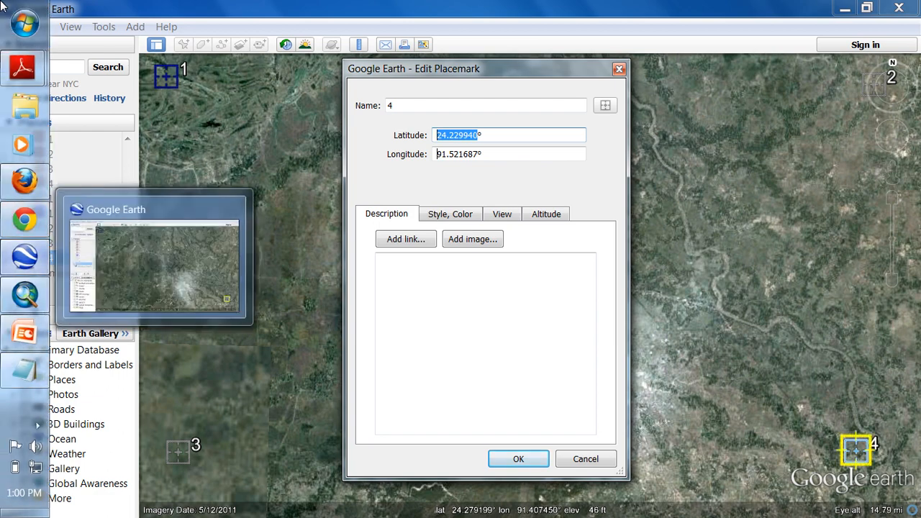
{"action": "left_click", "coordinate": [24, 371]}
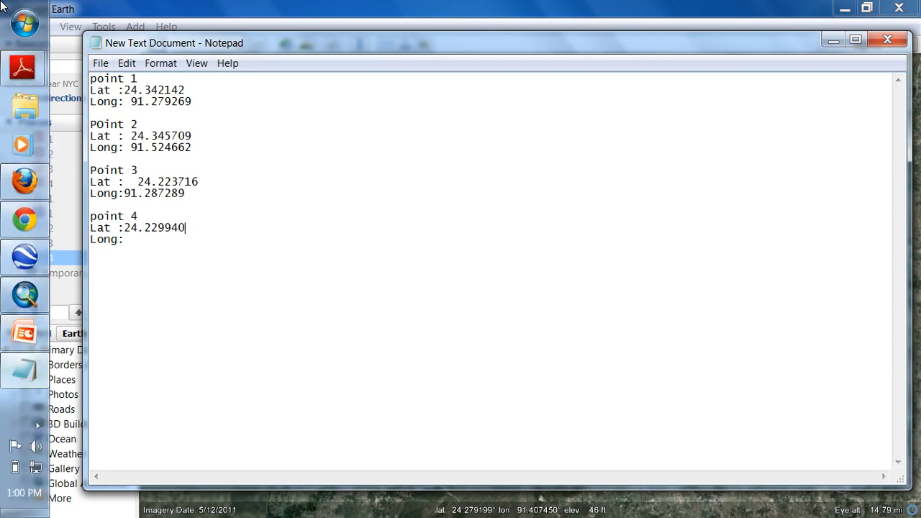
Step: Copy placemark 4's longitude, 91.521687, from Google Earth to the point 4 Long line in Notepad
{"action": "left_click", "coordinate": [16, 256]}
{"action": "left_click_drag", "start_coordinate": [478, 154], "coordinate": [441, 154]}
{"action": "right_click", "coordinate": [434, 149]}
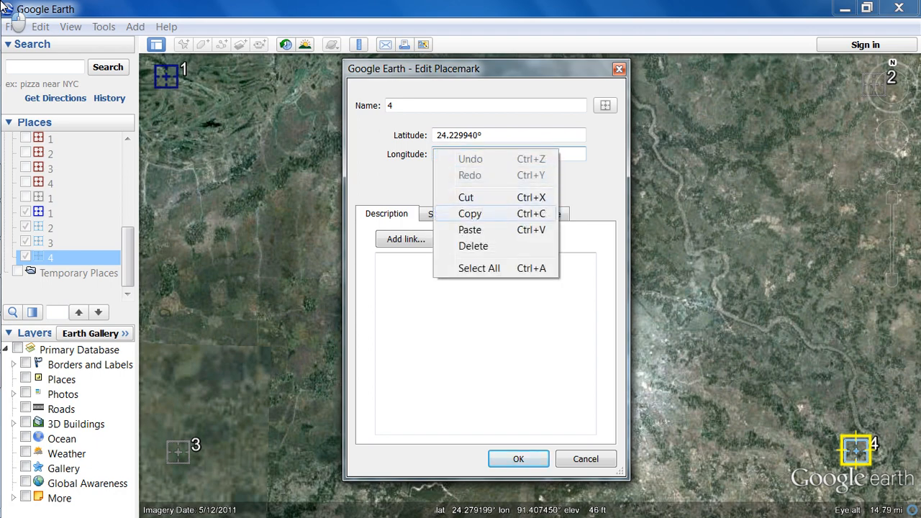
{"action": "double_click", "coordinate": [456, 213]}
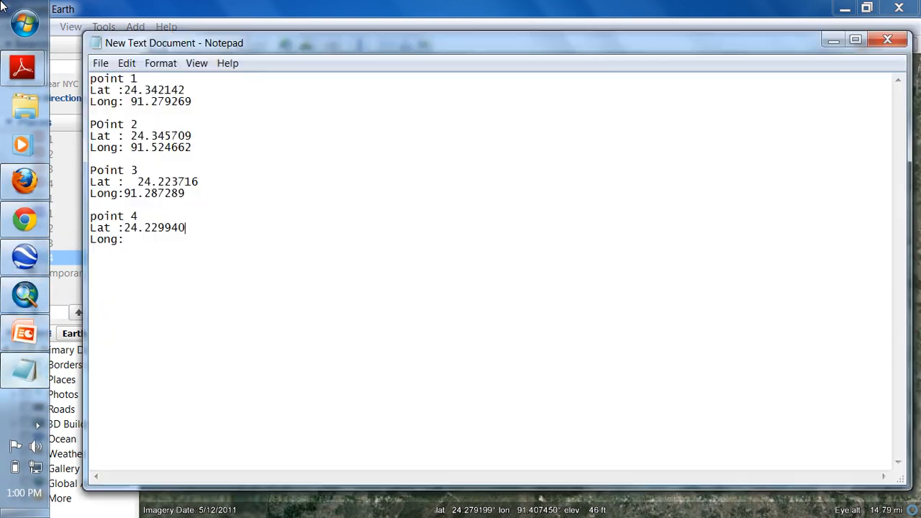
{"action": "left_click", "coordinate": [22, 369]}
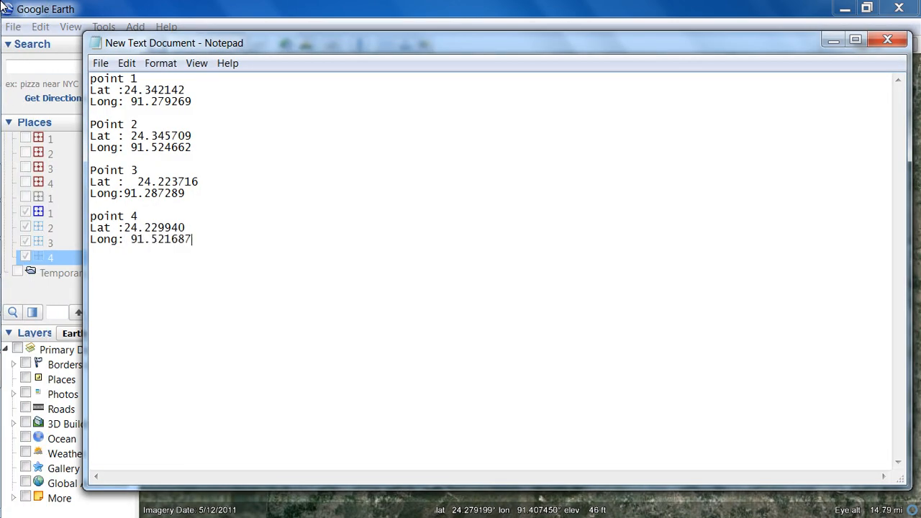
Step: Save the coordinates text document, minimize Notepad, and close placemark 4's properties in Google Earth
{"action": "key", "text": "alt+f"}
{"action": "key", "text": "s"}
{"action": "left_click", "coordinate": [833, 39]}
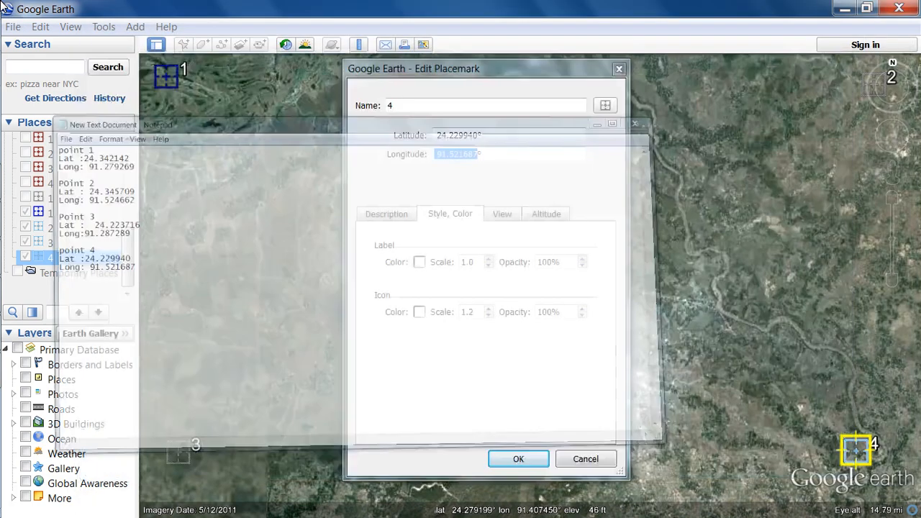
{"action": "key", "text": "Return"}
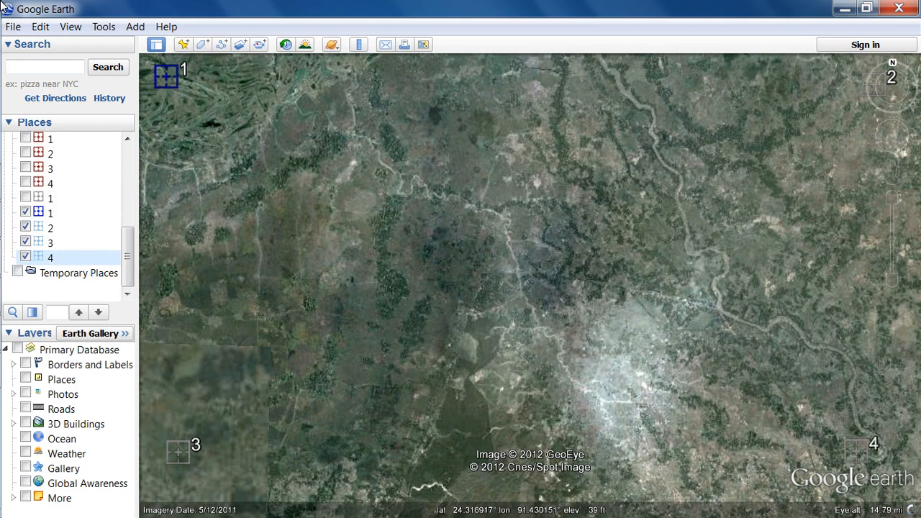
Step: Start saving the current satellite view as an image, keeping the JPEG file type
{"action": "left_click", "coordinate": [13, 27]}
{"action": "mouse_move", "coordinate": [36, 62]}
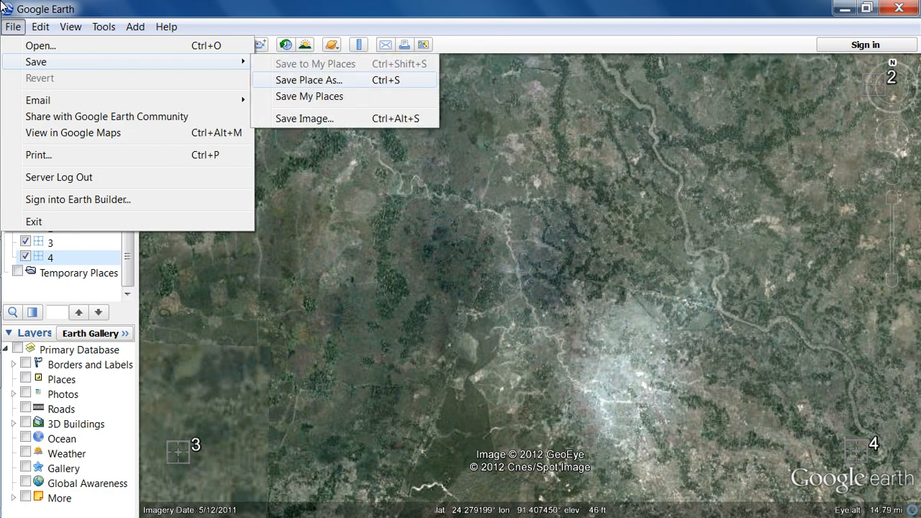
{"action": "left_click", "coordinate": [304, 118]}
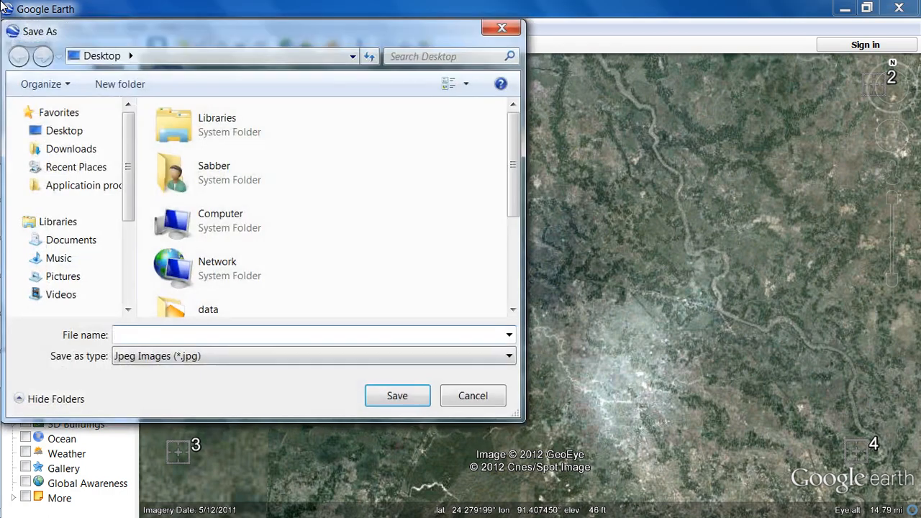
{"action": "left_click", "coordinate": [313, 356]}
{"action": "left_click", "coordinate": [313, 356]}
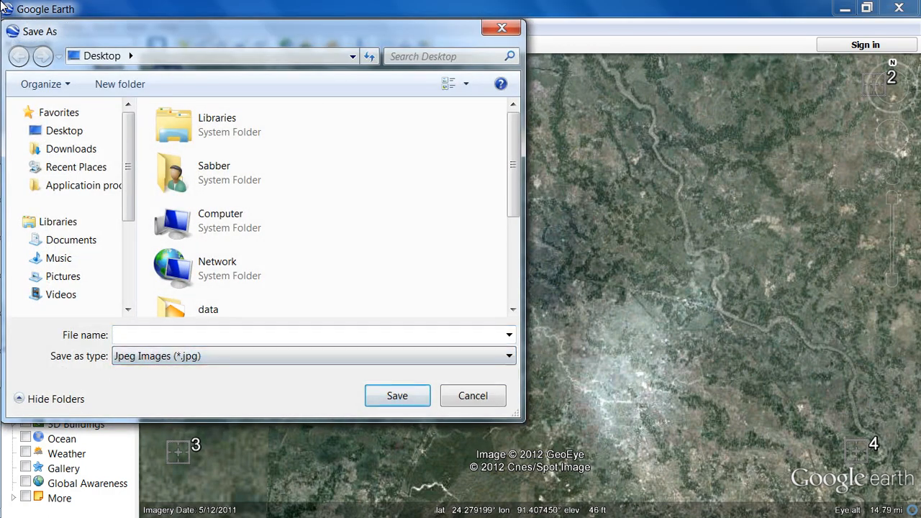
{"action": "left_click_drag", "start_coordinate": [255, 31], "coordinate": [504, 66]}
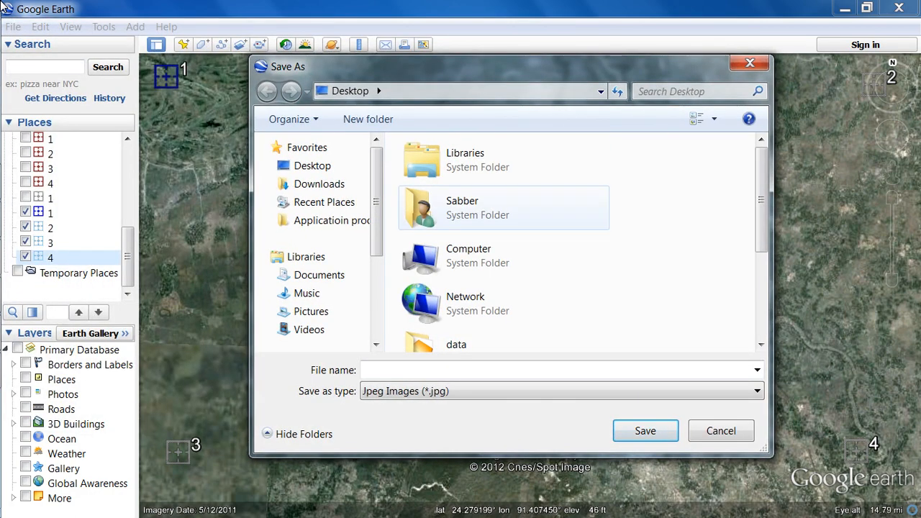
Step: Create a folder named GoogleProject on the Desktop and save the image in it as XXX
{"action": "right_click", "coordinate": [591, 216]}
{"action": "mouse_move", "coordinate": [626, 385]}
{"action": "left_click", "coordinate": [395, 134]}
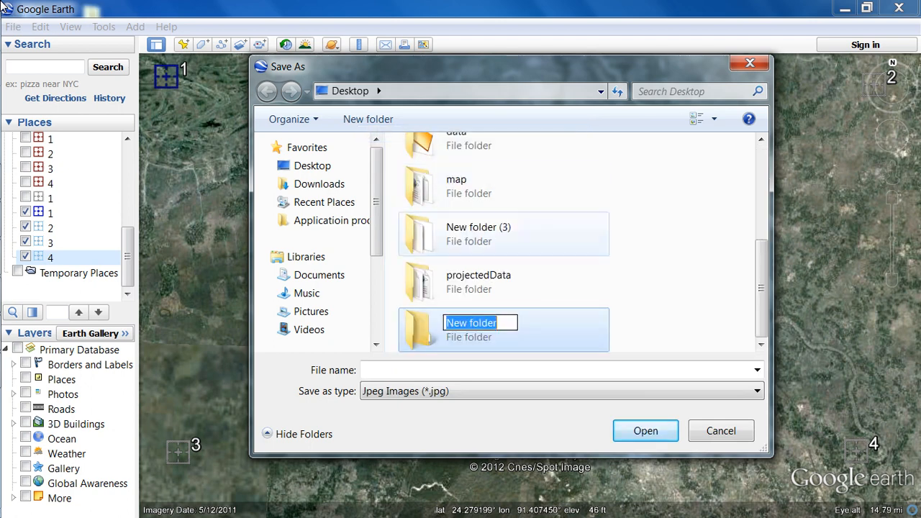
{"action": "type", "text": "P"}
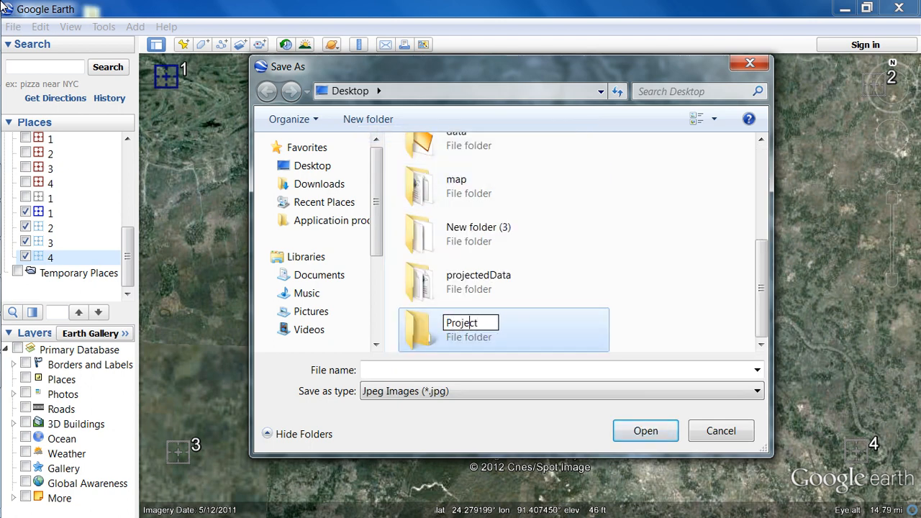
{"action": "type", "text": "roject"}
{"action": "key", "text": "Home"}
{"action": "type", "text": "Goog"}
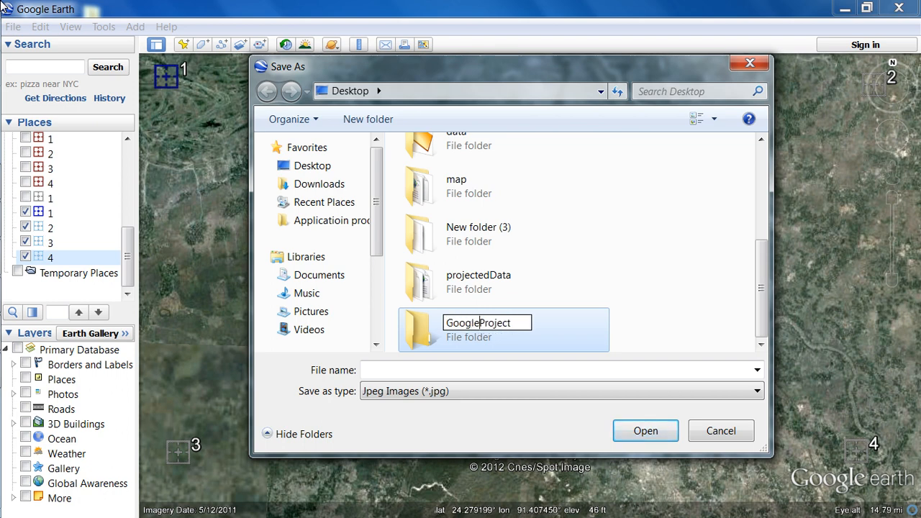
{"action": "key", "text": "Return"}
{"action": "key", "text": "Return"}
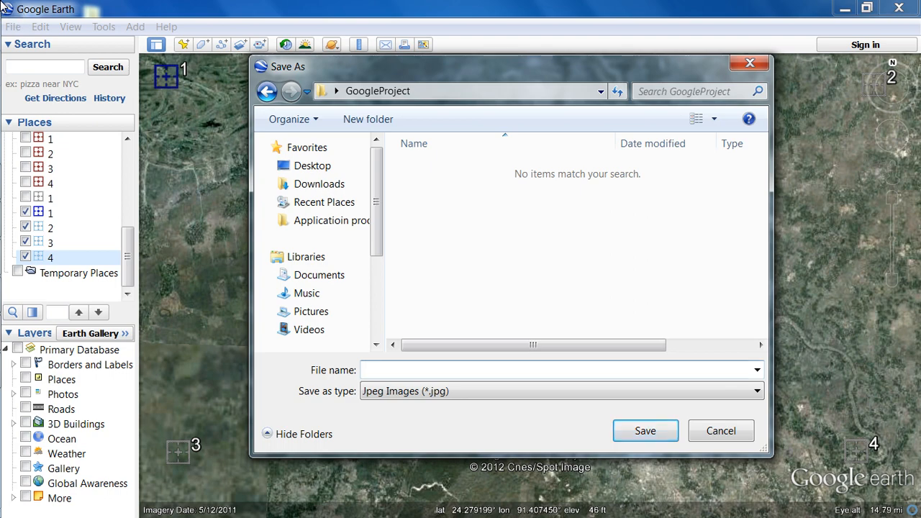
{"action": "key", "text": "Return"}
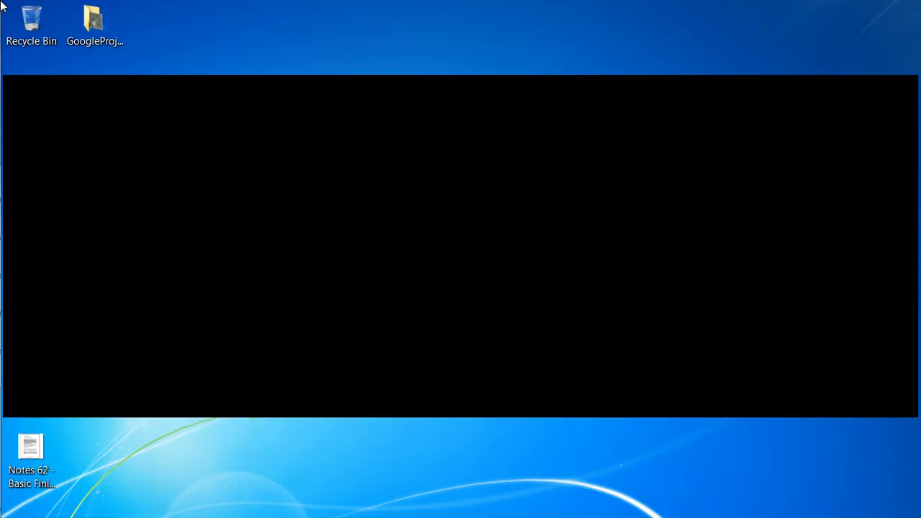
Step: Check the saved XXX image from the GoogleProject folder in Windows Photo Viewer, then close the viewer and the folder
{"action": "double_click", "coordinate": [94, 25]}
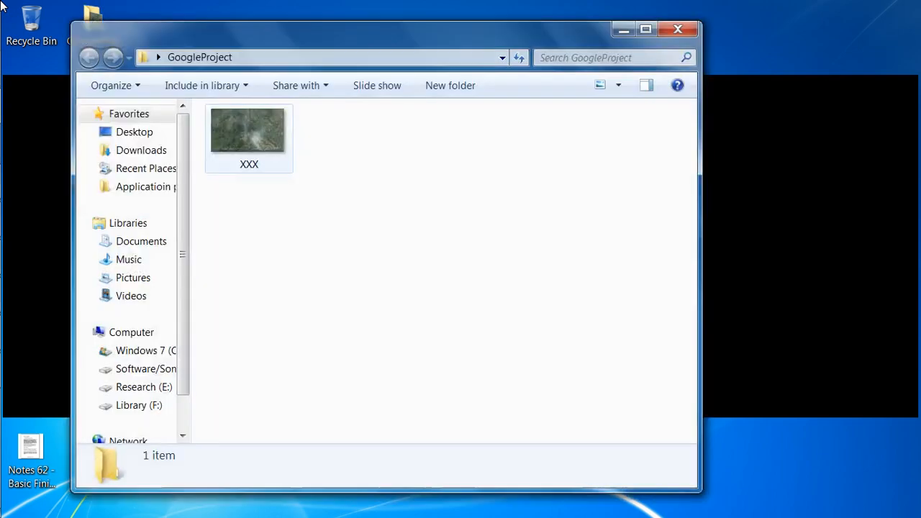
{"action": "right_click", "coordinate": [260, 144]}
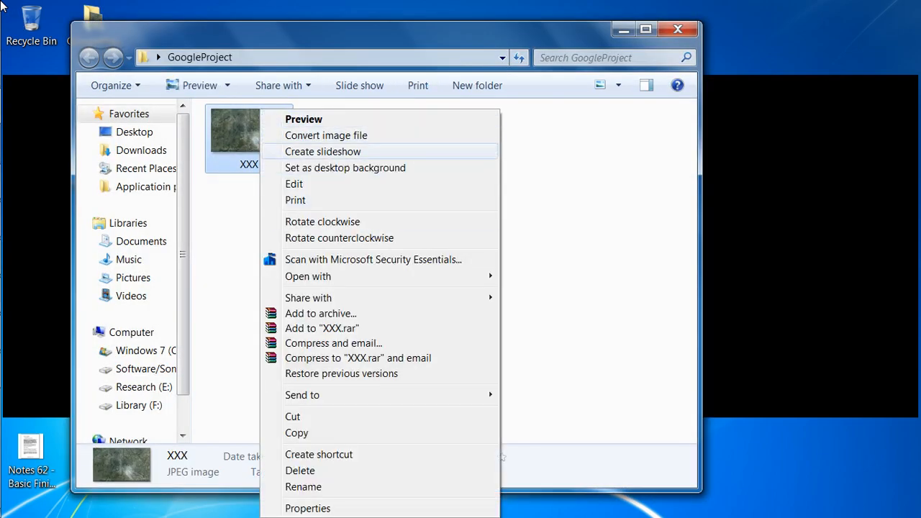
{"action": "mouse_move", "coordinate": [338, 277]}
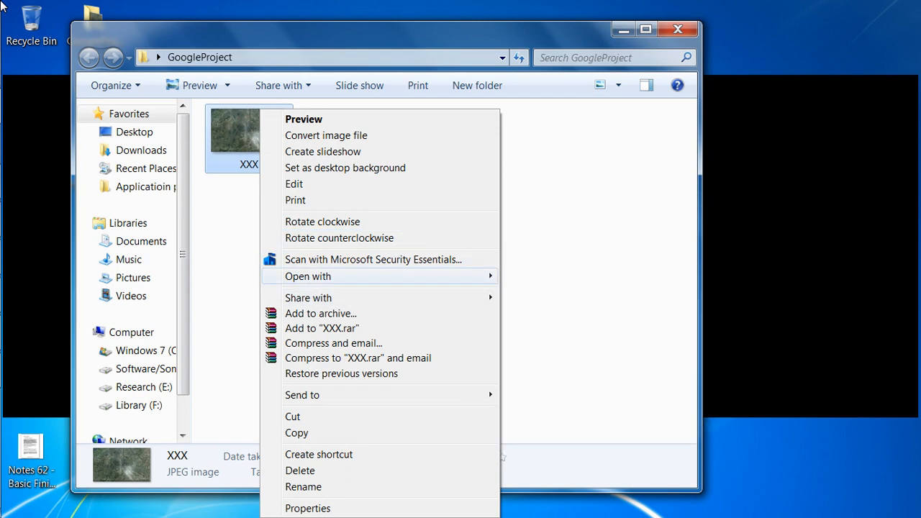
{"action": "left_click", "coordinate": [573, 418]}
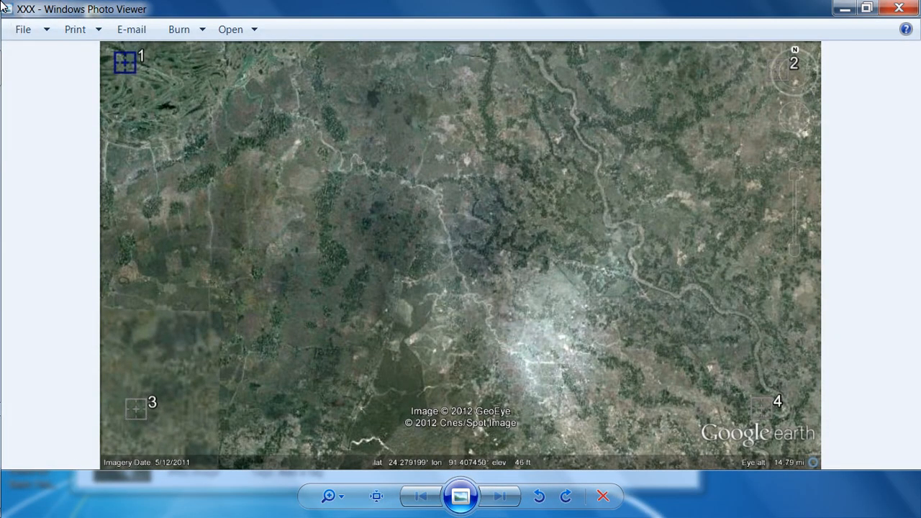
{"action": "left_click", "coordinate": [899, 8]}
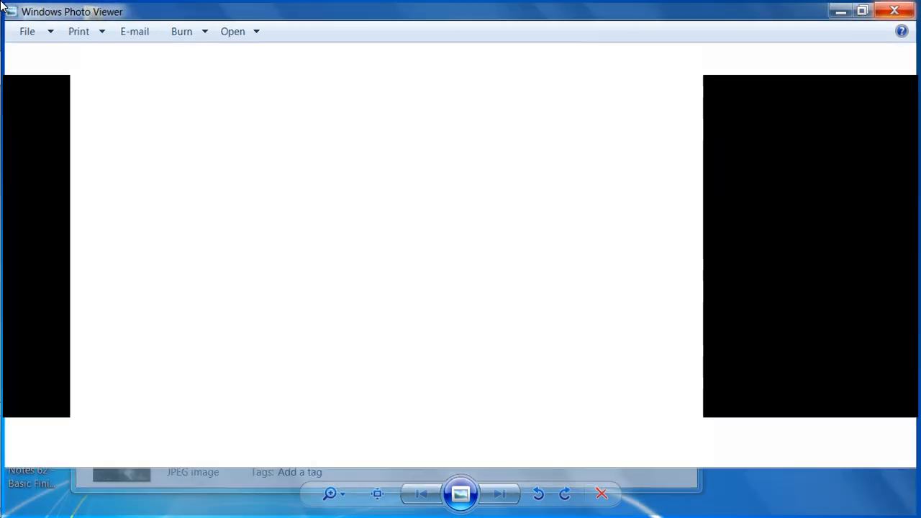
{"action": "left_click", "coordinate": [677, 29]}
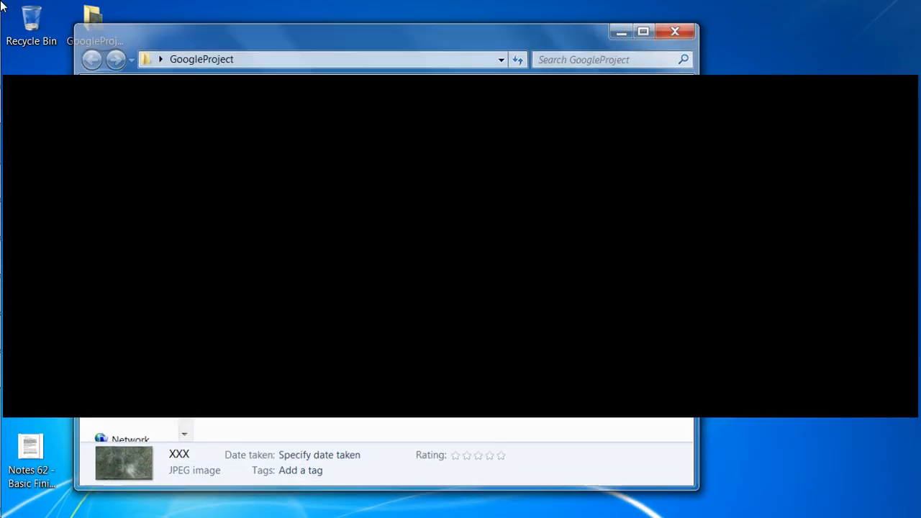
Step: Switch to ArcMap and add XXX.jpg from the GoogleProject folder to the map, accepting its missing spatial reference
{"action": "mouse_move", "coordinate": [2, 6]}
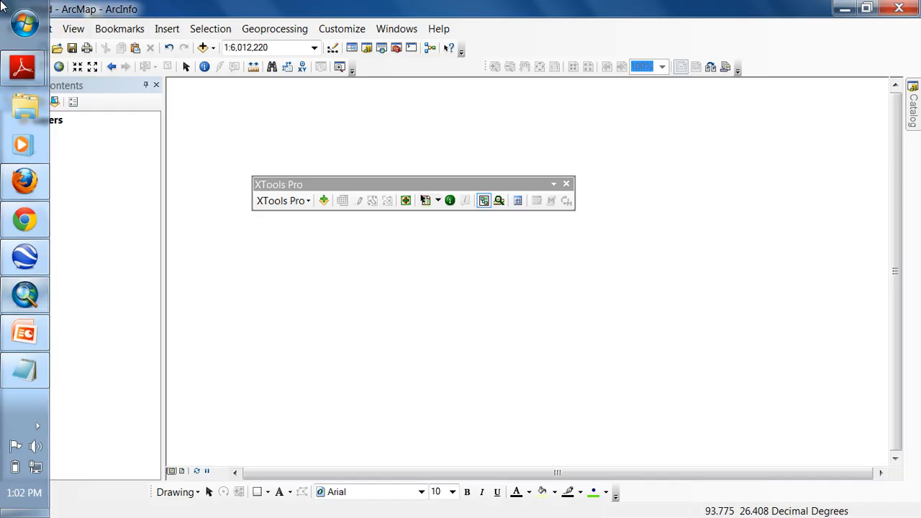
{"action": "left_click", "coordinate": [203, 47]}
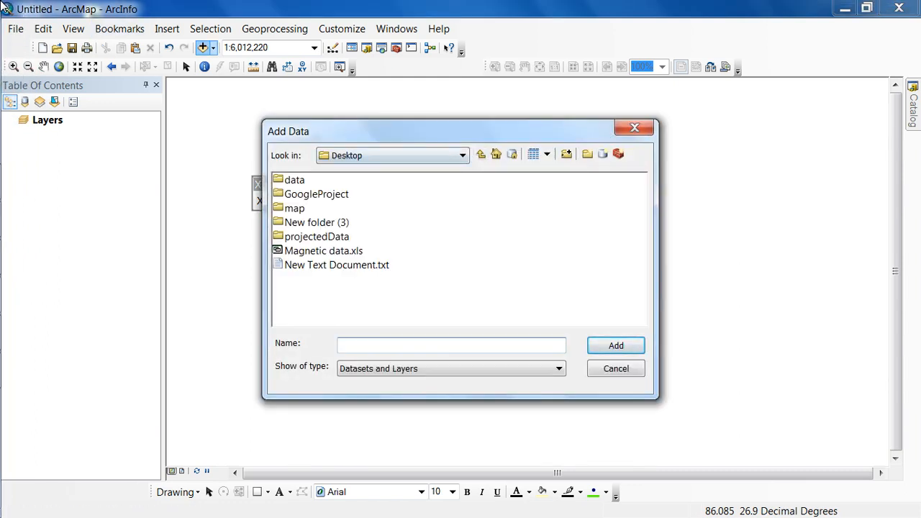
{"action": "double_click", "coordinate": [316, 194]}
{"action": "left_click", "coordinate": [301, 180]}
{"action": "left_click", "coordinate": [615, 346]}
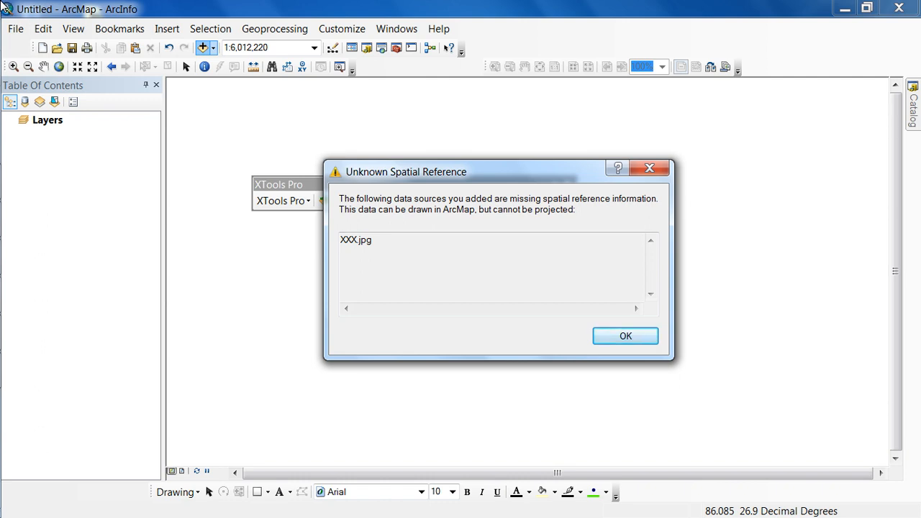
{"action": "key", "text": "Return"}
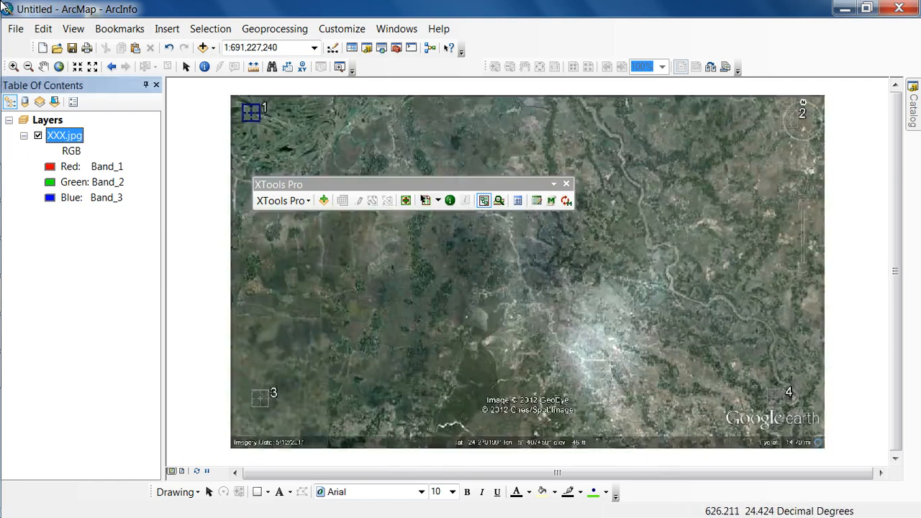
Step: Show the Georeferencing tools and hide the XTools Pro tools
{"action": "right_click", "coordinate": [532, 48]}
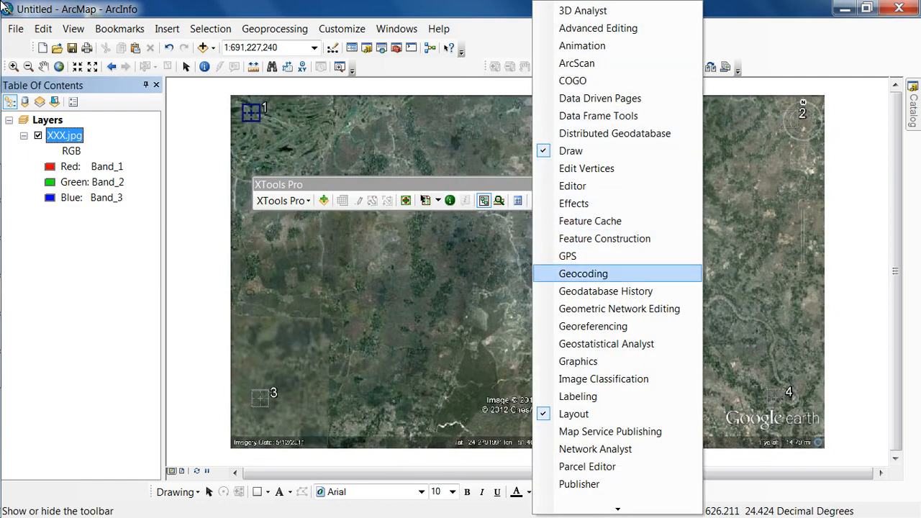
{"action": "left_click", "coordinate": [593, 326]}
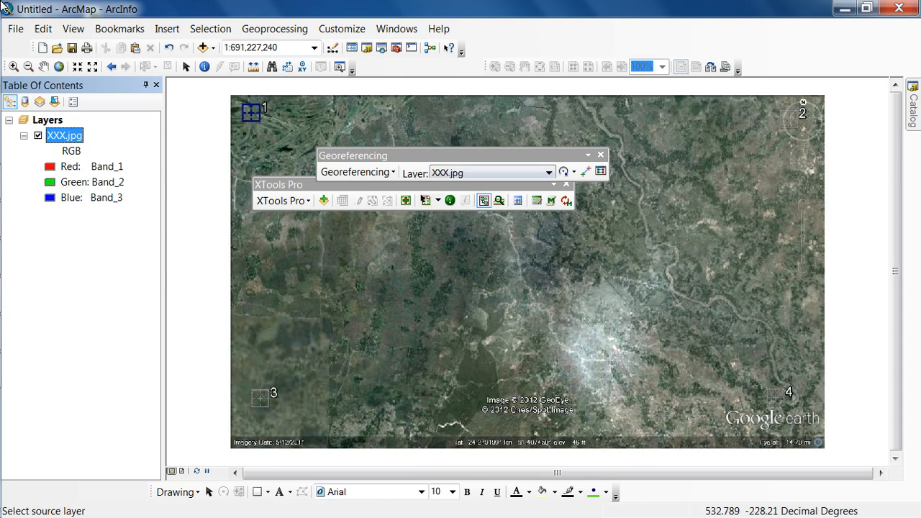
{"action": "left_click", "coordinate": [565, 184]}
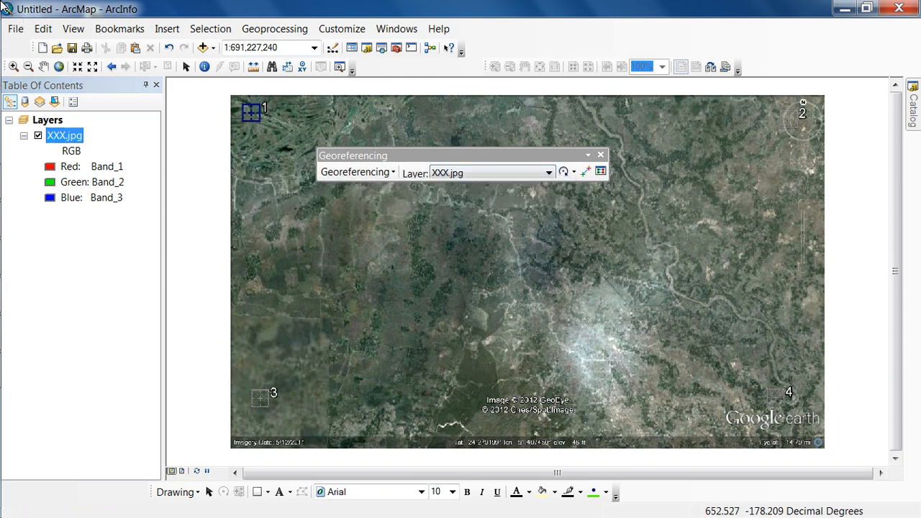
Step: Place a georeferencing control point at the centre of placemark 1 and open its X and Y coordinate entry
{"action": "left_click", "coordinate": [585, 172]}
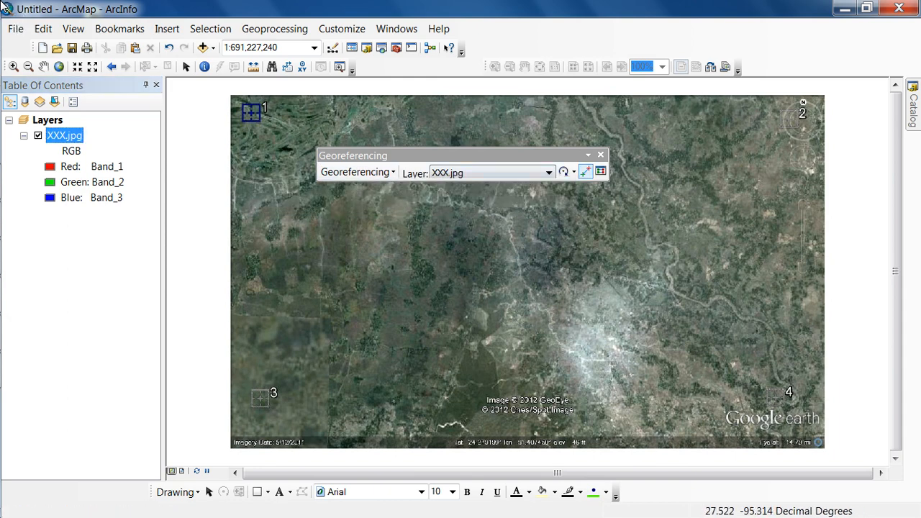
{"action": "left_click", "coordinate": [13, 66]}
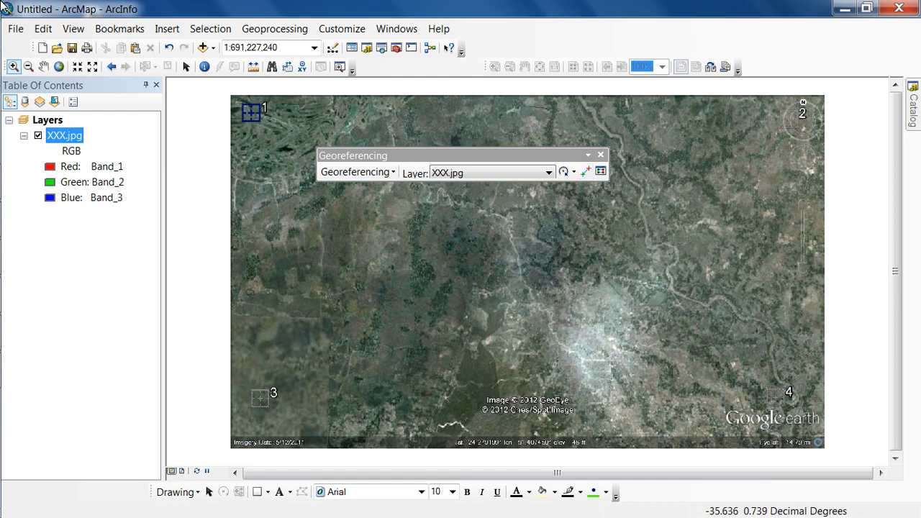
{"action": "left_click_drag", "start_coordinate": [309, 151], "coordinate": [307, 148]}
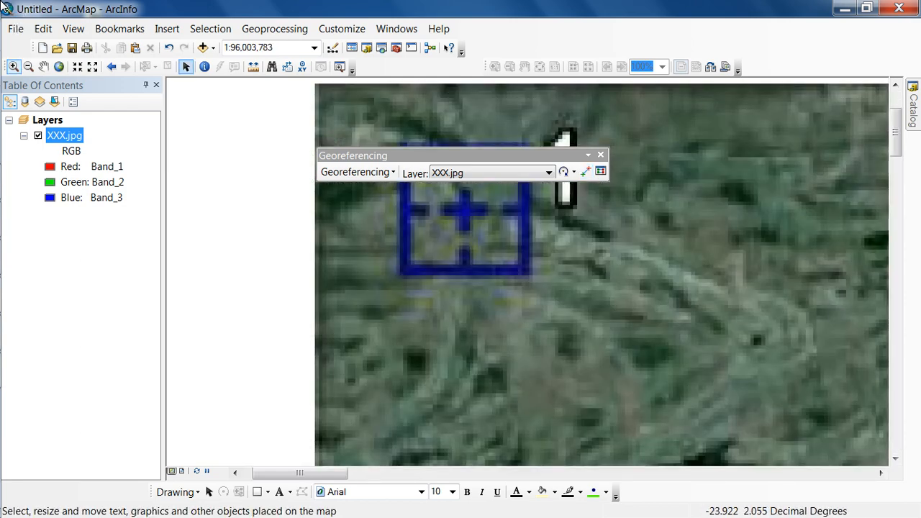
{"action": "left_click", "coordinate": [585, 171]}
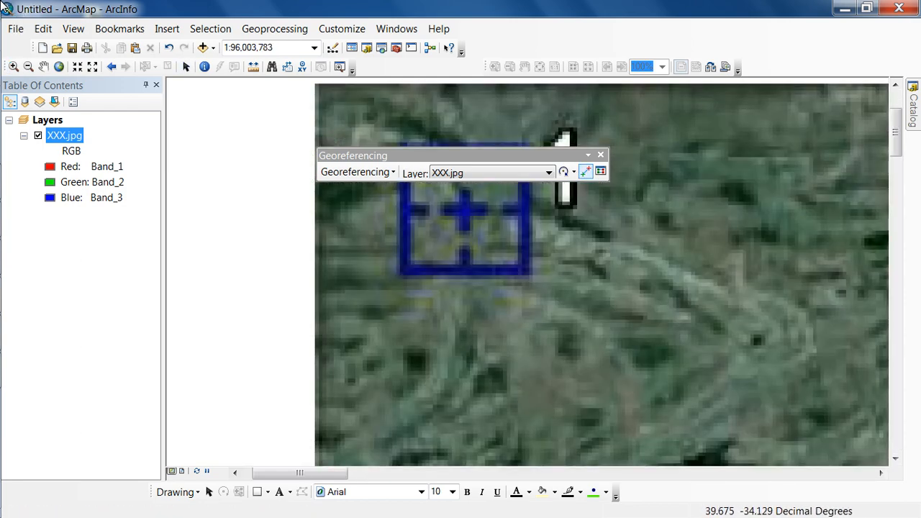
{"action": "right_click", "coordinate": [464, 210]}
{"action": "left_click", "coordinate": [503, 221]}
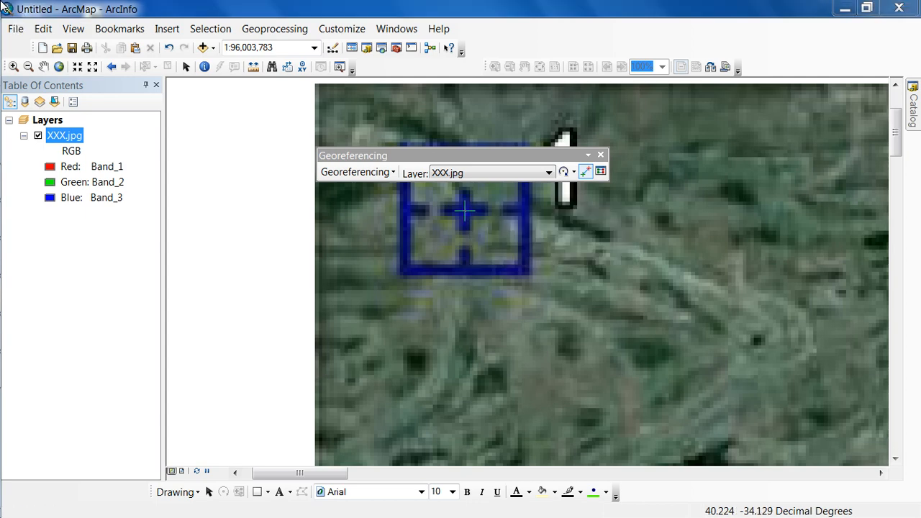
Step: Copy point 1's longitude 91.279269 from the Notepad document into the control point's X coordinate
{"action": "left_click", "coordinate": [15, 371]}
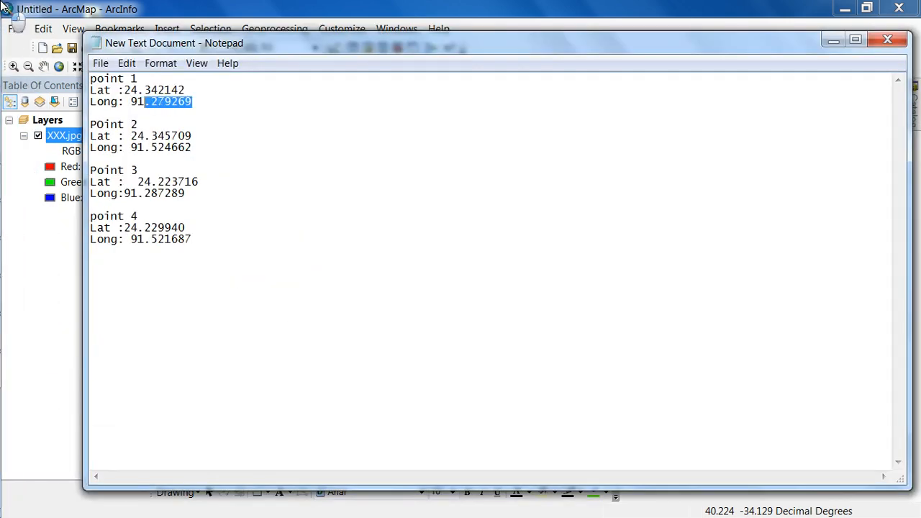
{"action": "right_click", "coordinate": [132, 102]}
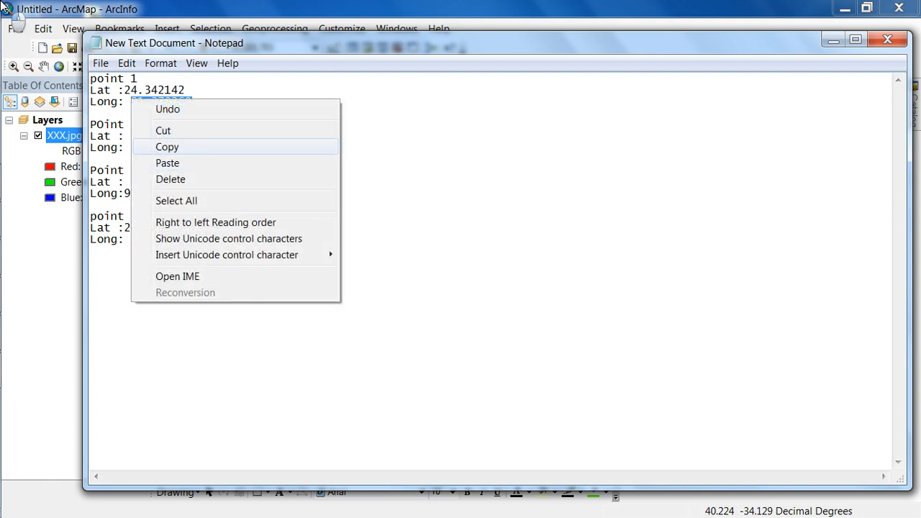
{"action": "key", "text": "Return"}
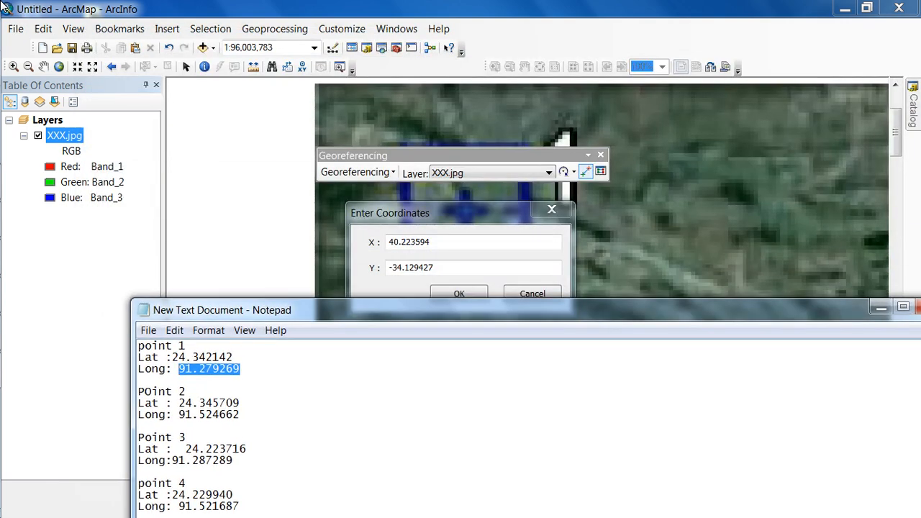
{"action": "key", "text": "alt+Tab"}
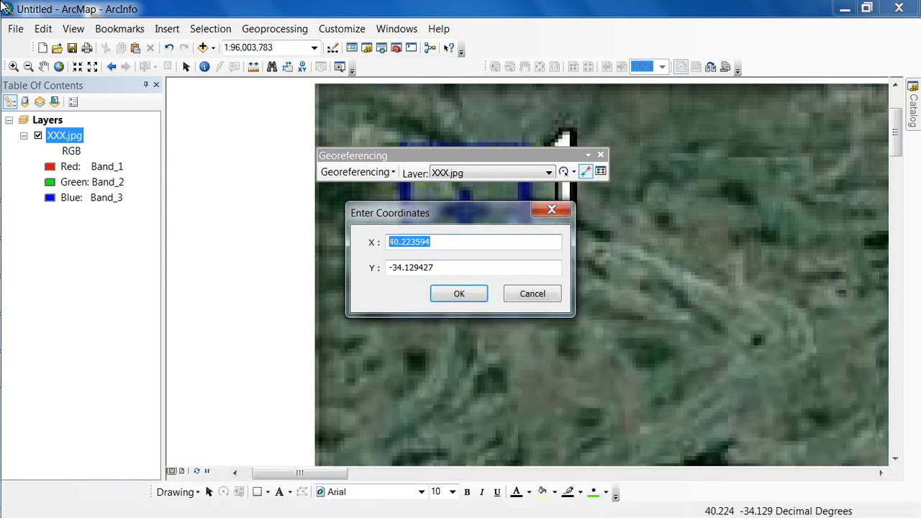
{"action": "right_click", "coordinate": [401, 240]}
{"action": "left_click", "coordinate": [438, 305]}
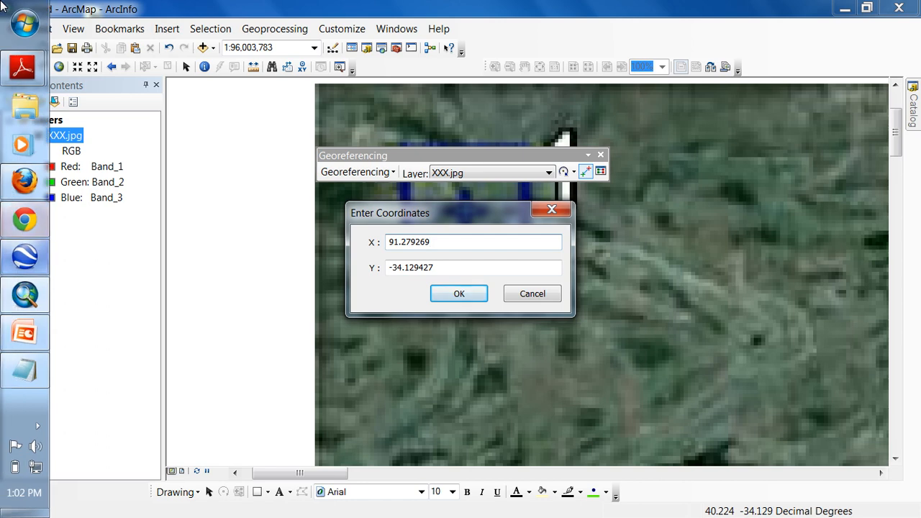
Step: Copy point 1's latitude 24.342142 from Notepad into the Y coordinate and accept the control point
{"action": "key", "text": "alt+Tab"}
{"action": "left_click_drag", "start_coordinate": [232, 356], "coordinate": [226, 357]}
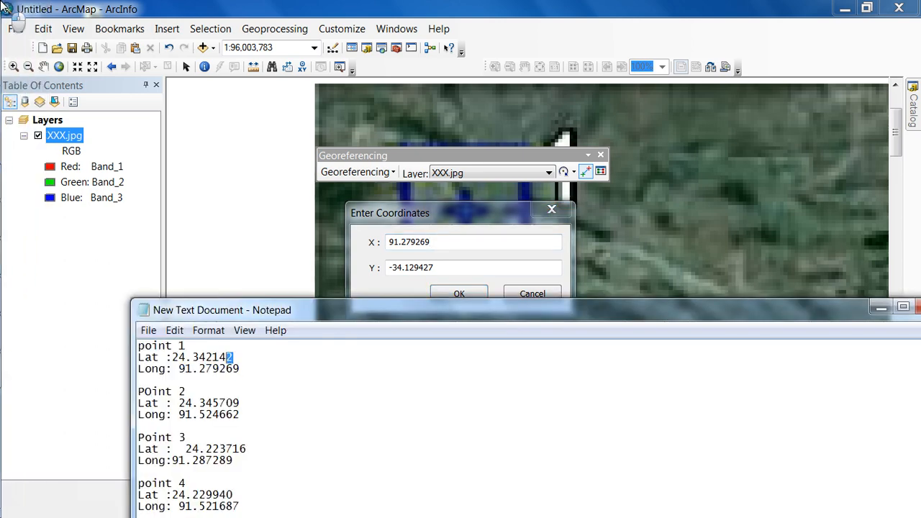
{"action": "right_click", "coordinate": [175, 357]}
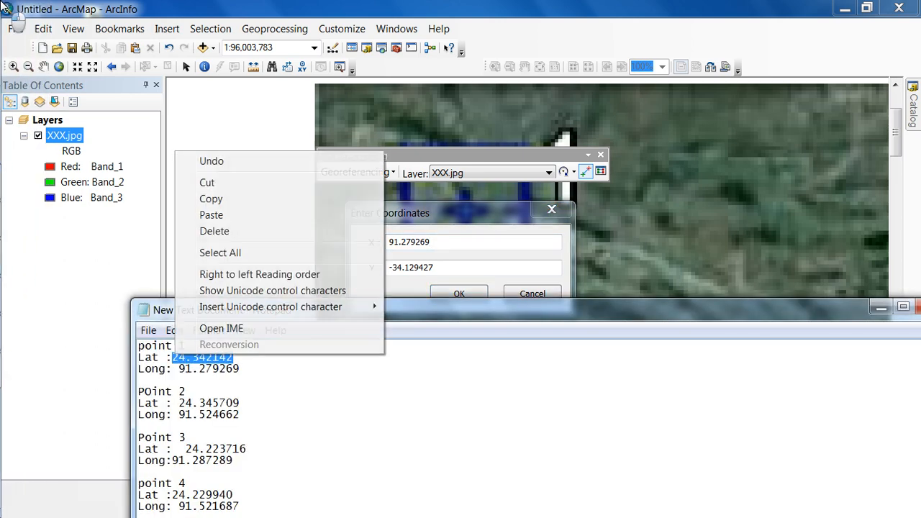
{"action": "left_click", "coordinate": [211, 199]}
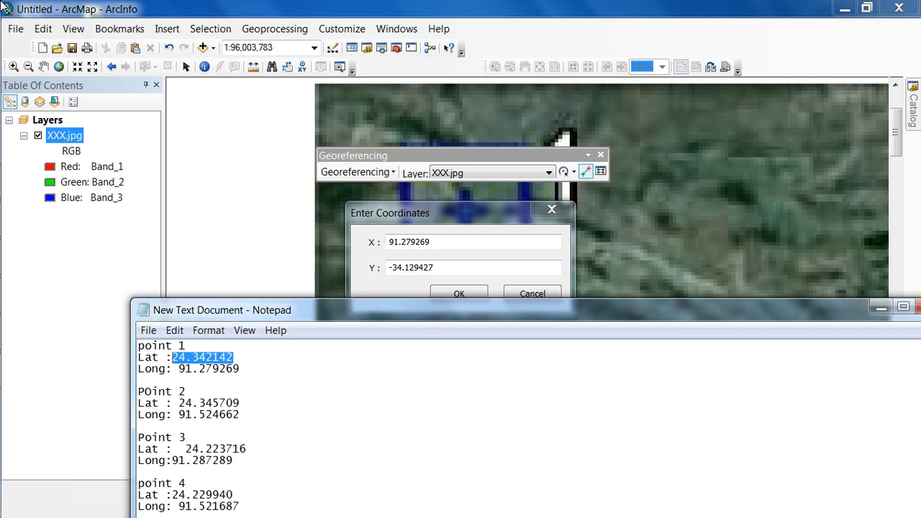
{"action": "key", "text": "alt+Tab"}
{"action": "right_click", "coordinate": [388, 267]}
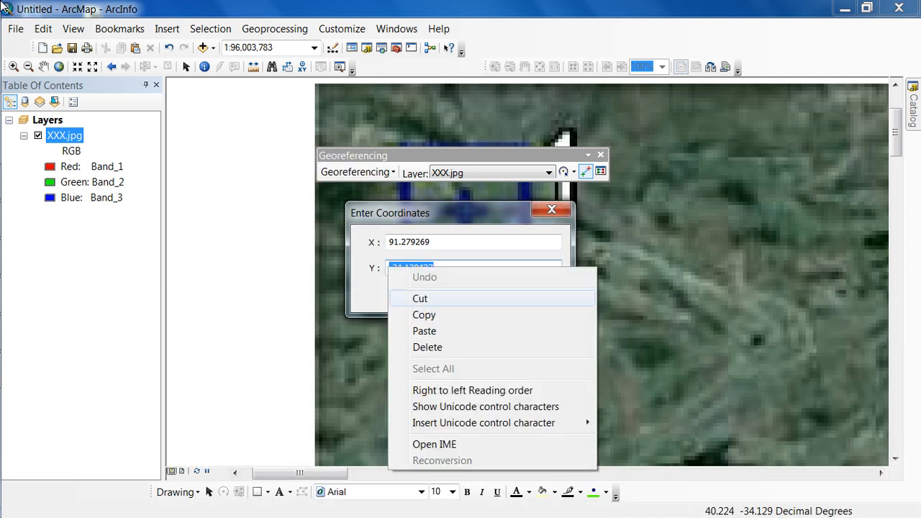
{"action": "left_click", "coordinate": [414, 328]}
{"action": "left_click", "coordinate": [459, 294]}
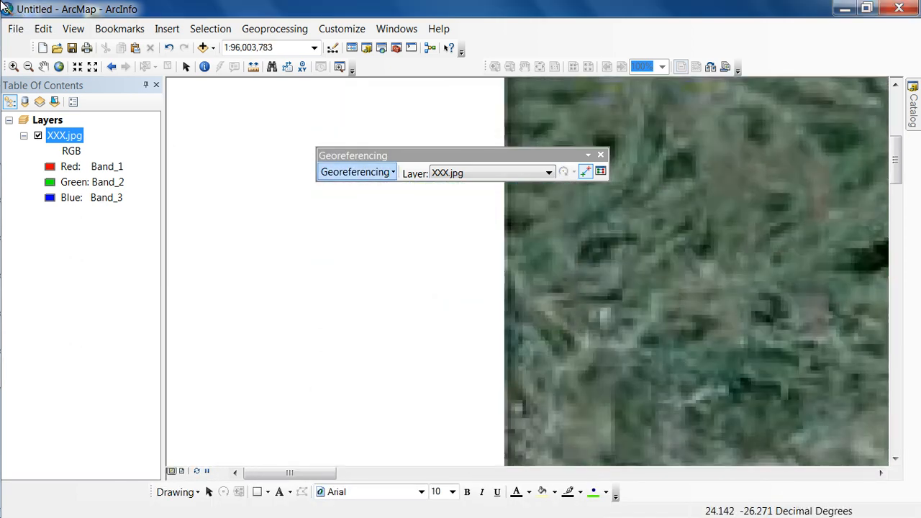
Step: Turn off Auto Adjust for the georeferencing and cancel the stray control point in the blank area
{"action": "left_click", "coordinate": [358, 172]}
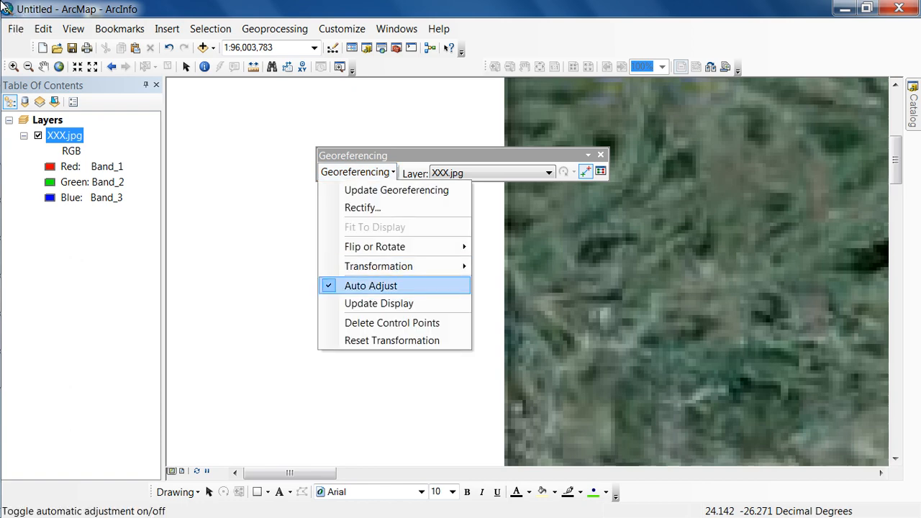
{"action": "left_click", "coordinate": [358, 288]}
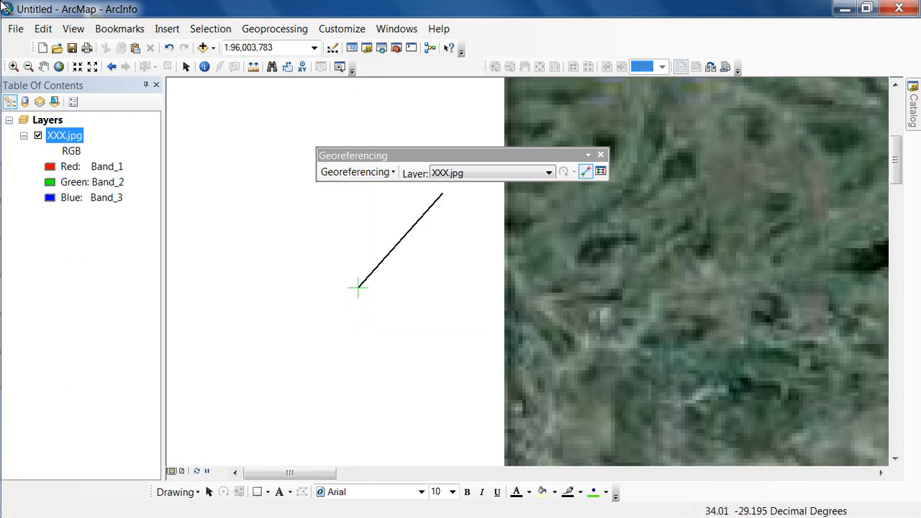
{"action": "right_click", "coordinate": [357, 288]}
{"action": "left_click", "coordinate": [412, 334]}
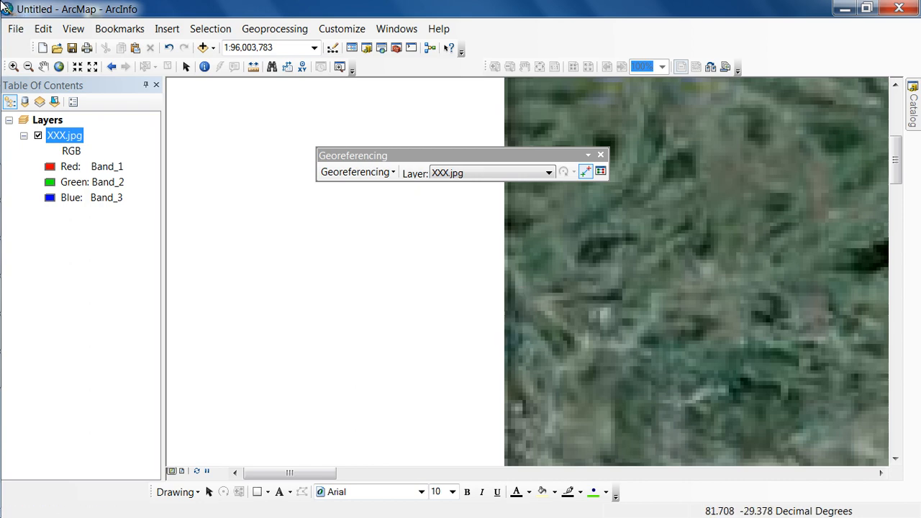
Step: Place a control point at the centre of placemark 2 and open its X and Y coordinate entry
{"action": "left_click", "coordinate": [59, 67]}
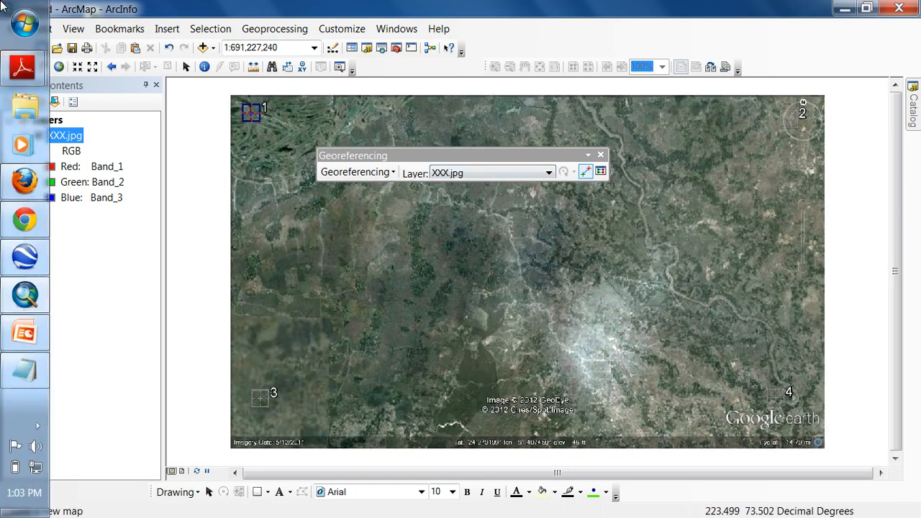
{"action": "left_click", "coordinate": [13, 66]}
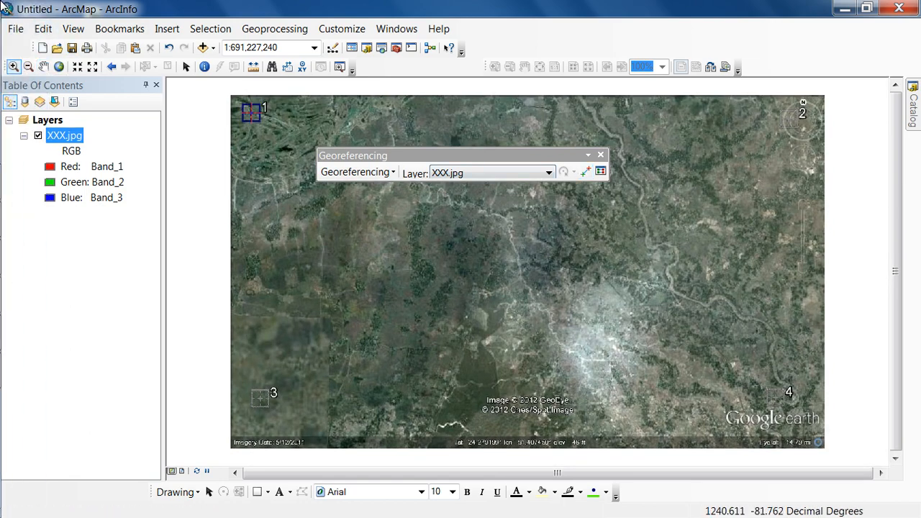
{"action": "left_click_drag", "start_coordinate": [767, 86], "coordinate": [842, 165]}
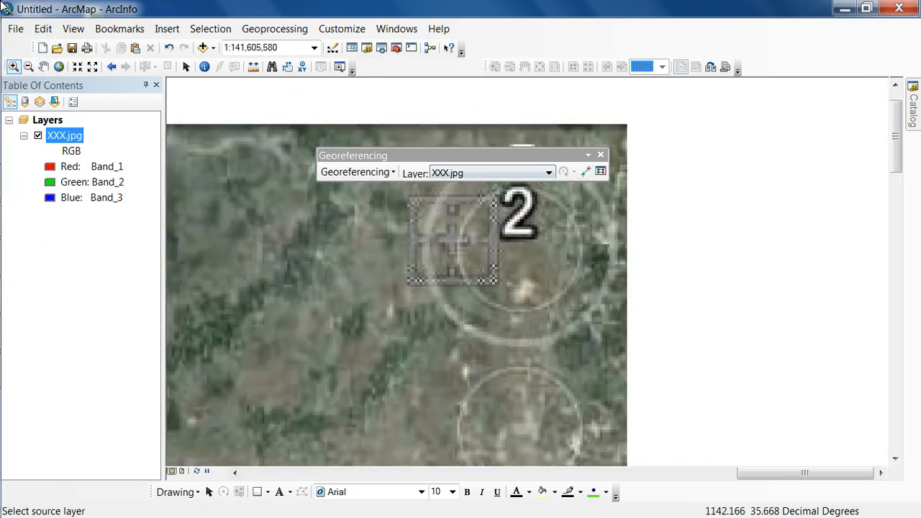
{"action": "left_click", "coordinate": [585, 171]}
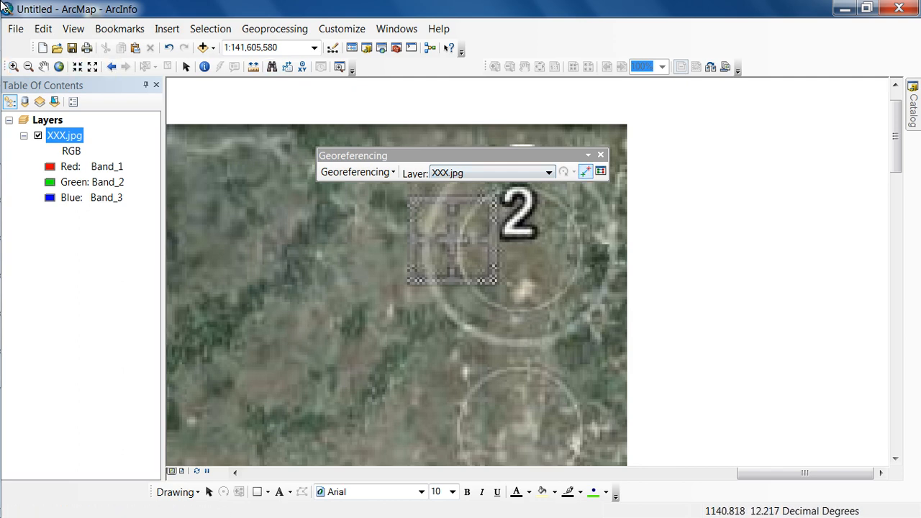
{"action": "right_click", "coordinate": [452, 241]}
{"action": "left_click", "coordinate": [491, 247]}
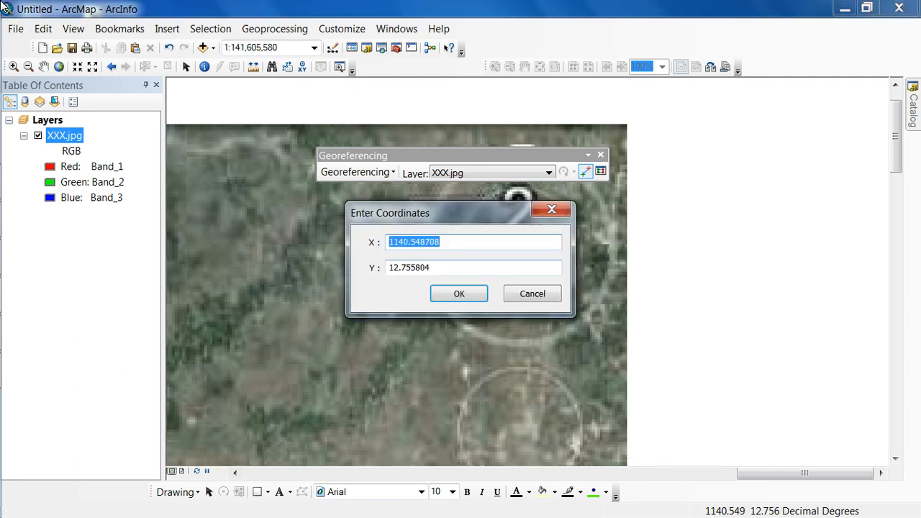
Step: Copy point 2's longitude 91.524662 from the Notepad document into the control point's X coordinate
{"action": "left_click", "coordinate": [22, 371]}
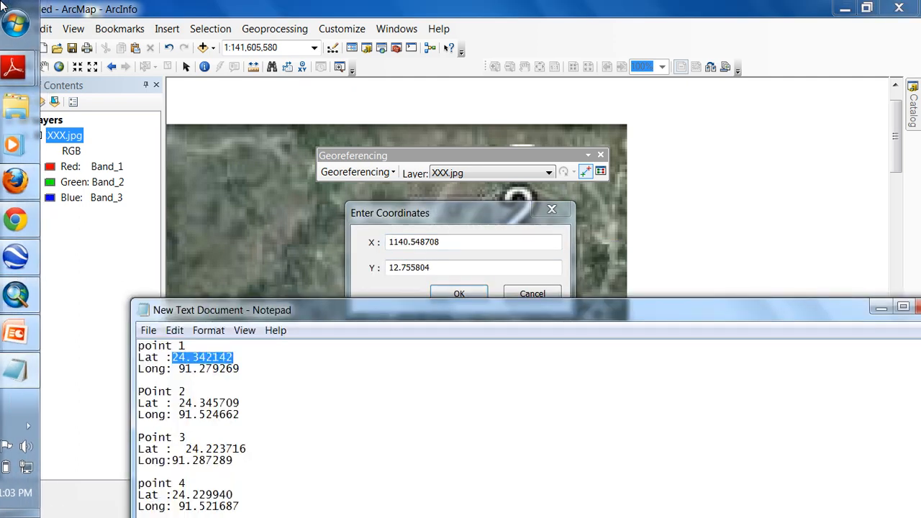
{"action": "left_click_drag", "start_coordinate": [240, 414], "coordinate": [178, 414]}
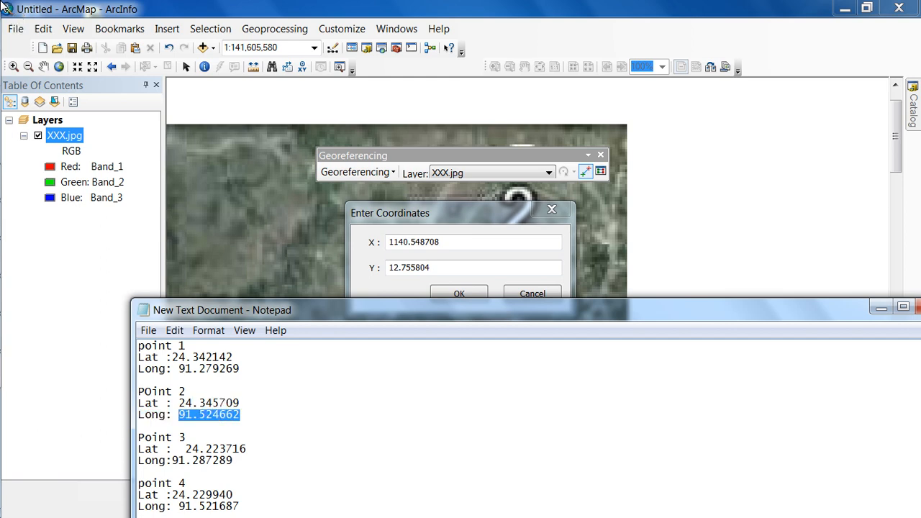
{"action": "right_click", "coordinate": [180, 415]}
{"action": "left_click", "coordinate": [214, 257]}
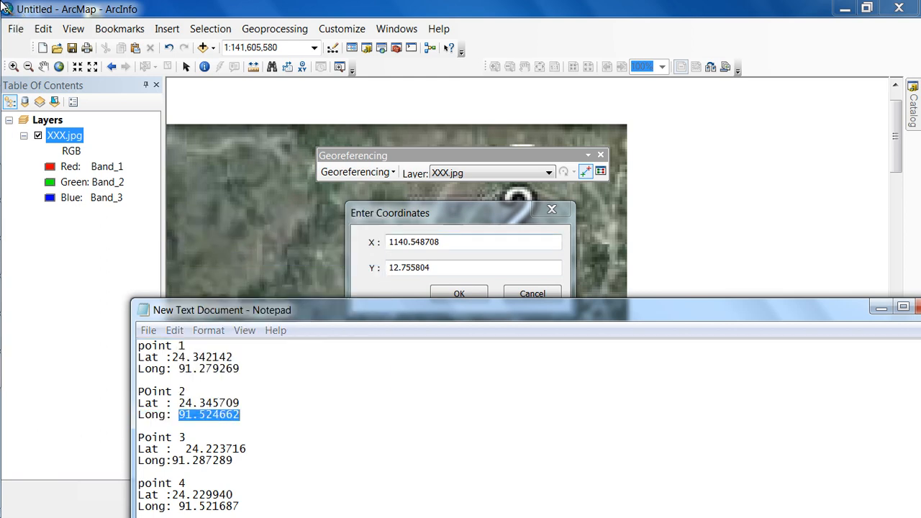
{"action": "left_click_drag", "start_coordinate": [440, 242], "coordinate": [389, 241]}
{"action": "right_click", "coordinate": [392, 242]}
{"action": "left_click", "coordinate": [424, 306]}
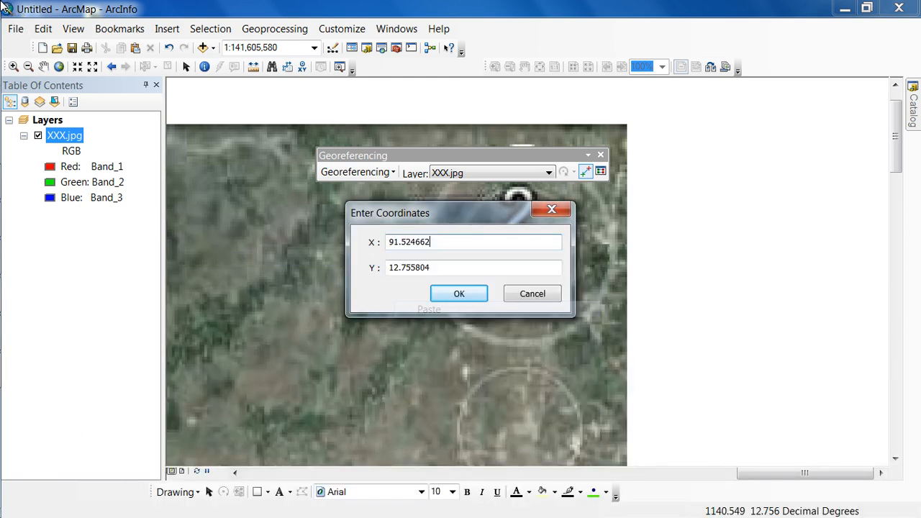
Step: Copy point 2's latitude 24.345709 from Notepad into the Y coordinate and accept the control point
{"action": "left_click", "coordinate": [24, 371]}
{"action": "left_click_drag", "start_coordinate": [239, 403], "coordinate": [232, 403]}
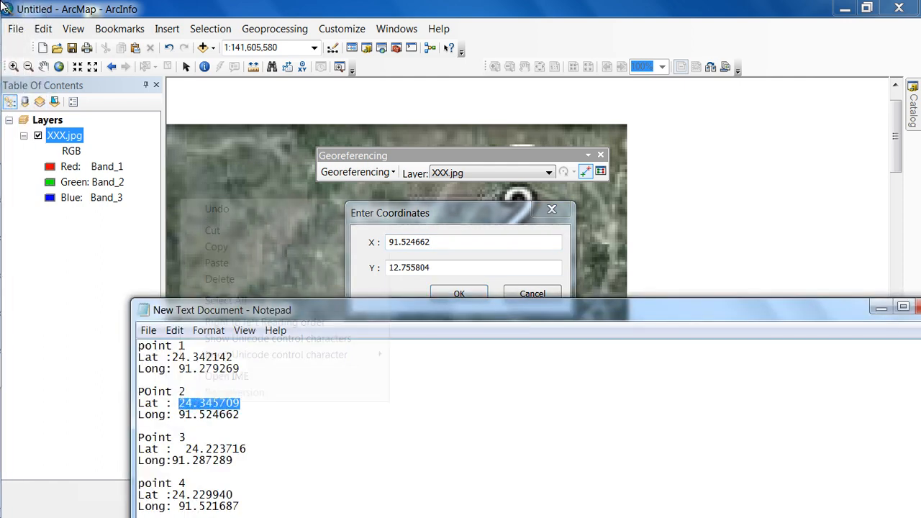
{"action": "right_click", "coordinate": [180, 403]}
{"action": "left_click", "coordinate": [209, 245]}
{"action": "left_click_drag", "start_coordinate": [430, 267], "coordinate": [406, 267]}
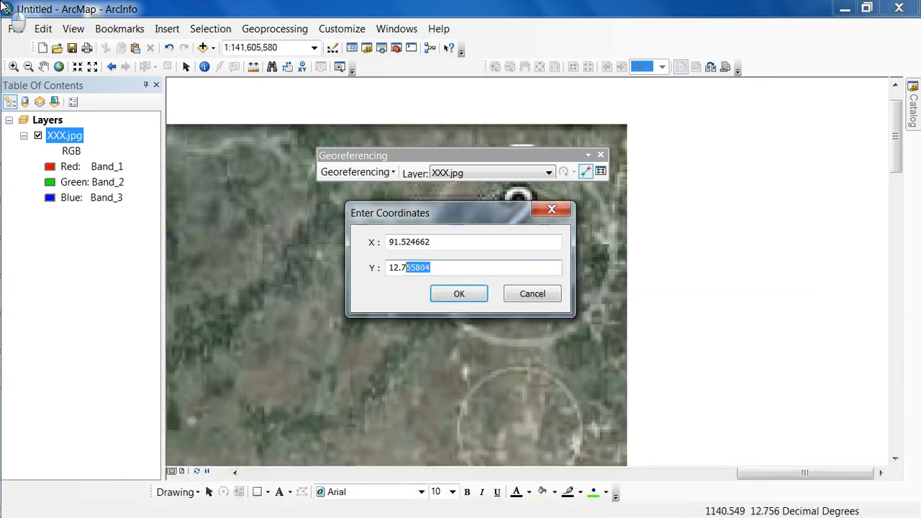
{"action": "right_click", "coordinate": [390, 266]}
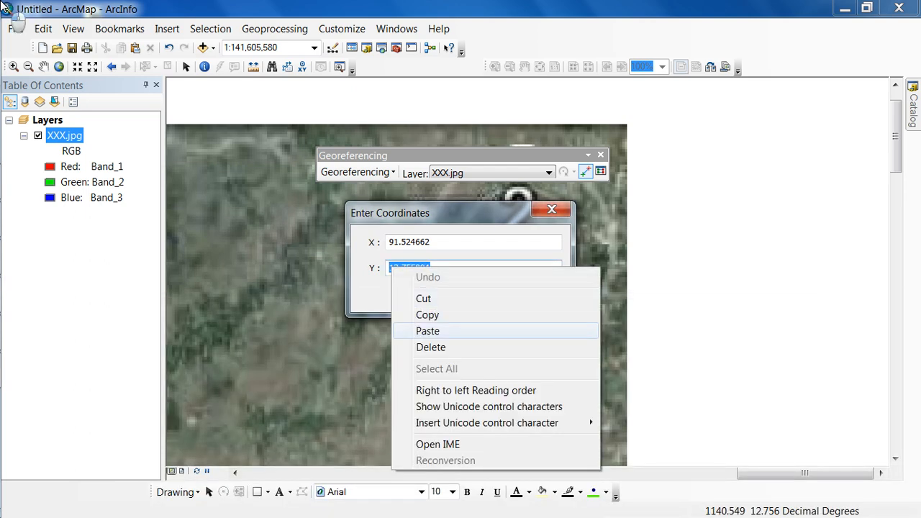
{"action": "left_click", "coordinate": [421, 329]}
{"action": "key", "text": "Return"}
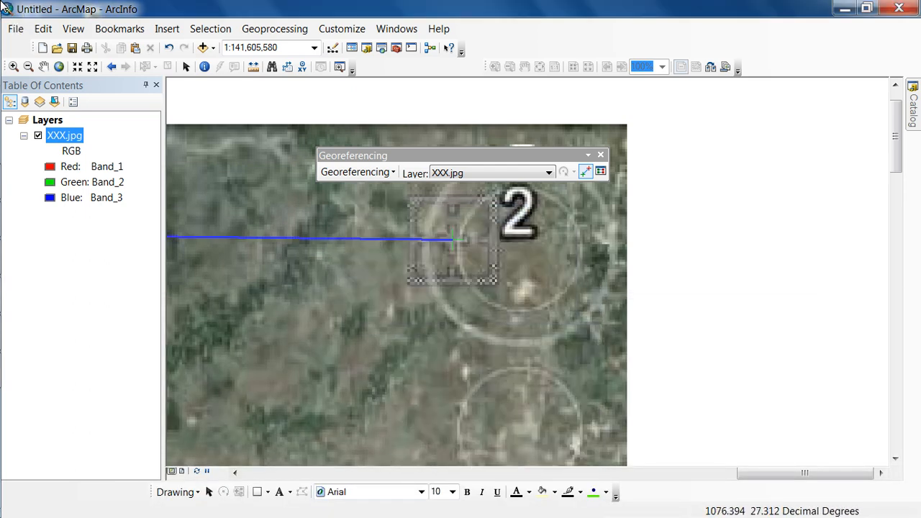
Step: Place a control point at the centre of placemark 3 and open its X and Y coordinate entry
{"action": "left_click", "coordinate": [59, 66]}
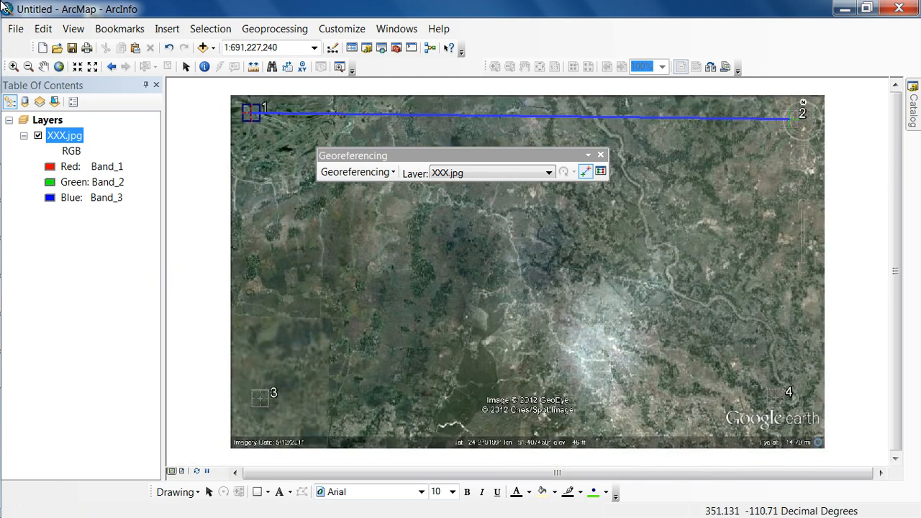
{"action": "left_click", "coordinate": [14, 66]}
{"action": "left_click_drag", "start_coordinate": [237, 349], "coordinate": [329, 457]}
{"action": "left_click", "coordinate": [585, 172]}
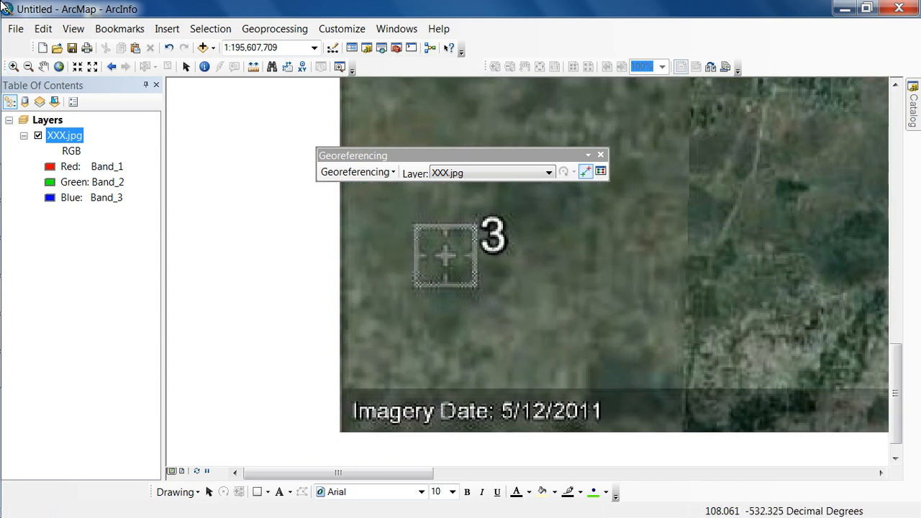
{"action": "right_click", "coordinate": [445, 256]}
{"action": "left_click", "coordinate": [478, 265]}
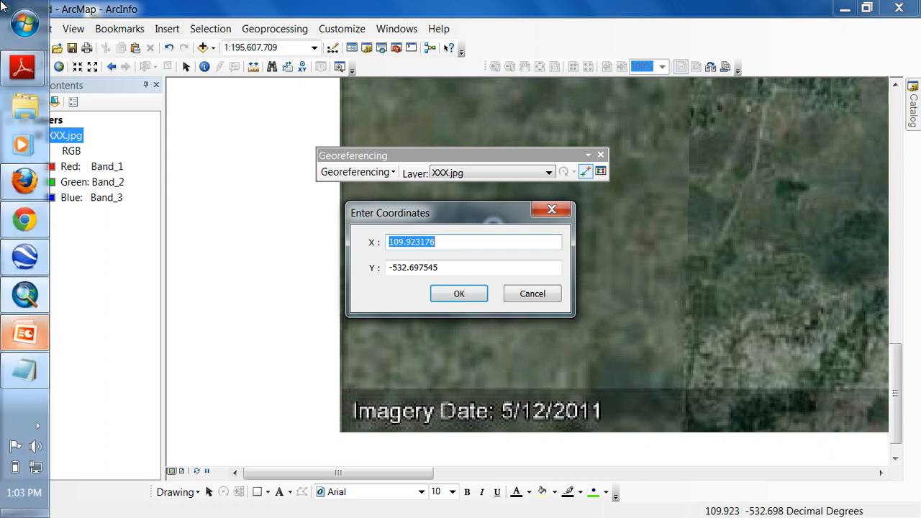
Step: Copy point 3's longitude 91.287289 from the Notepad document into the control point's X coordinate
{"action": "left_click", "coordinate": [26, 329]}
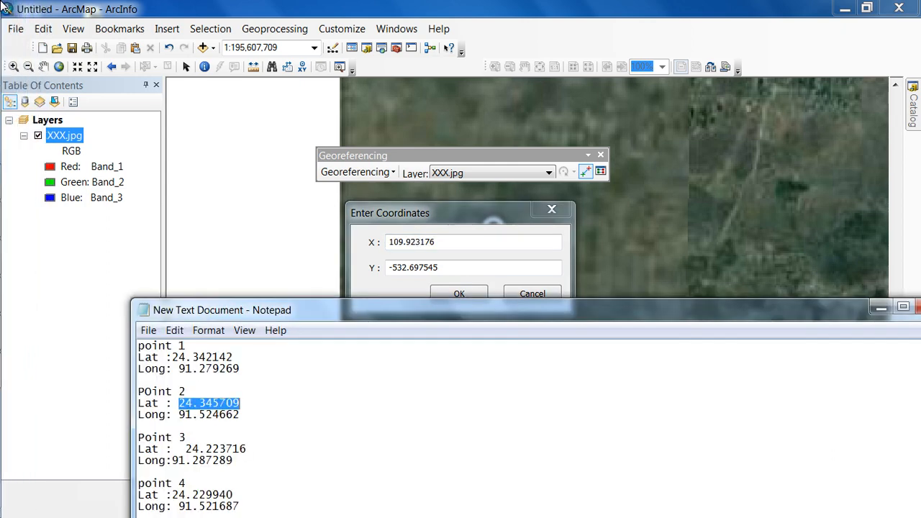
{"action": "left_click", "coordinate": [249, 351]}
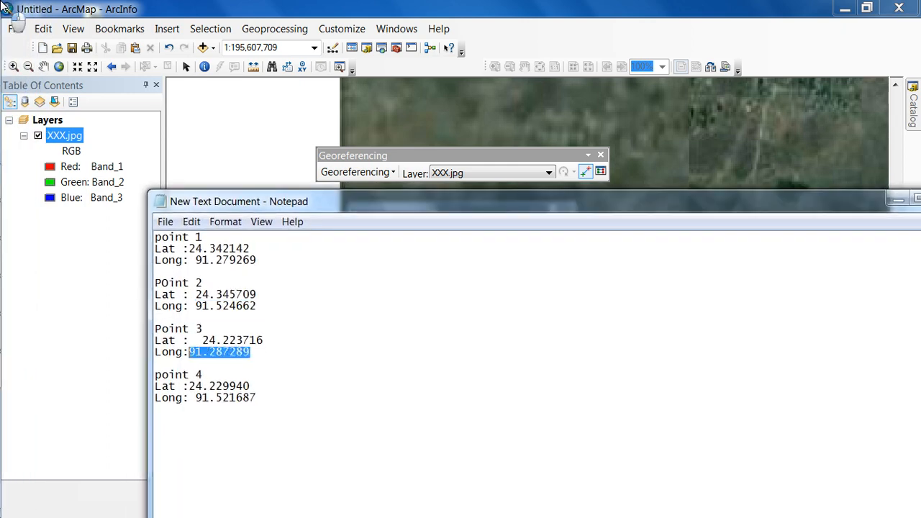
{"action": "right_click", "coordinate": [190, 352]}
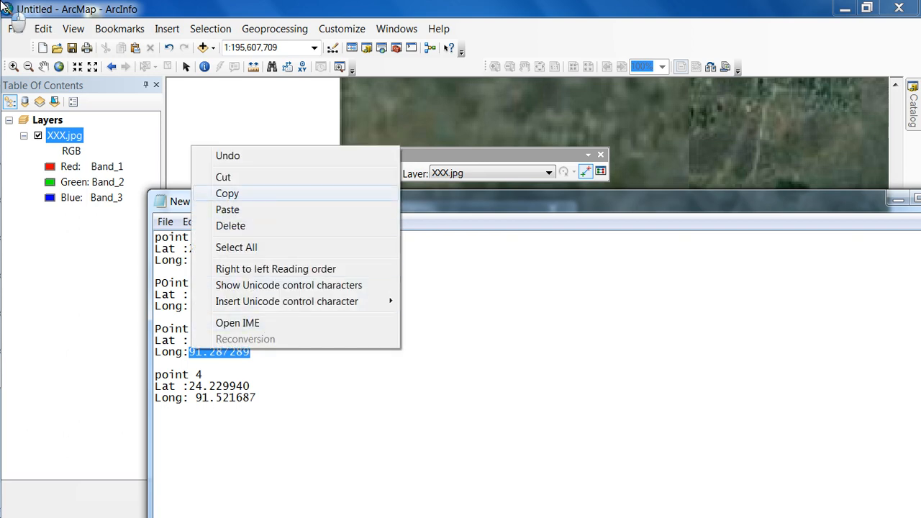
{"action": "left_click", "coordinate": [227, 193]}
{"action": "left_click_drag", "start_coordinate": [302, 202], "coordinate": [342, 348]}
{"action": "left_click", "coordinate": [3, 5]}
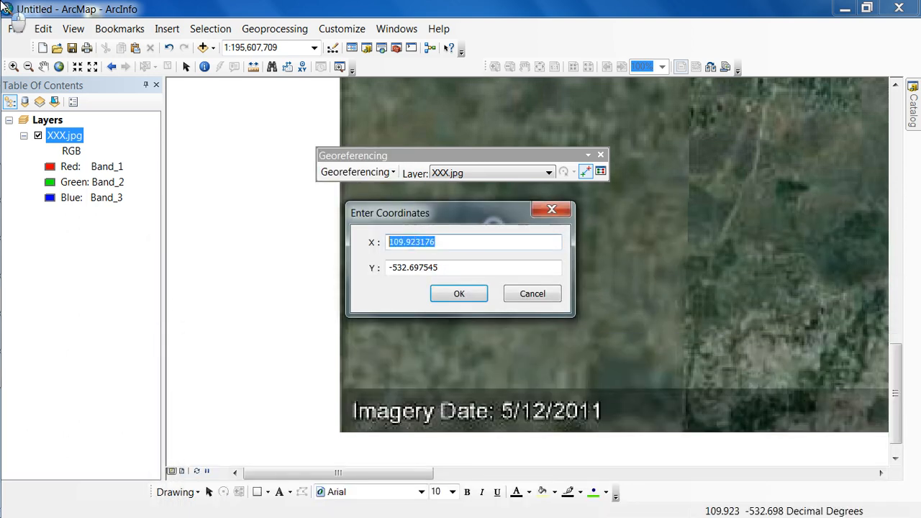
{"action": "right_click", "coordinate": [394, 242]}
{"action": "left_click", "coordinate": [432, 308]}
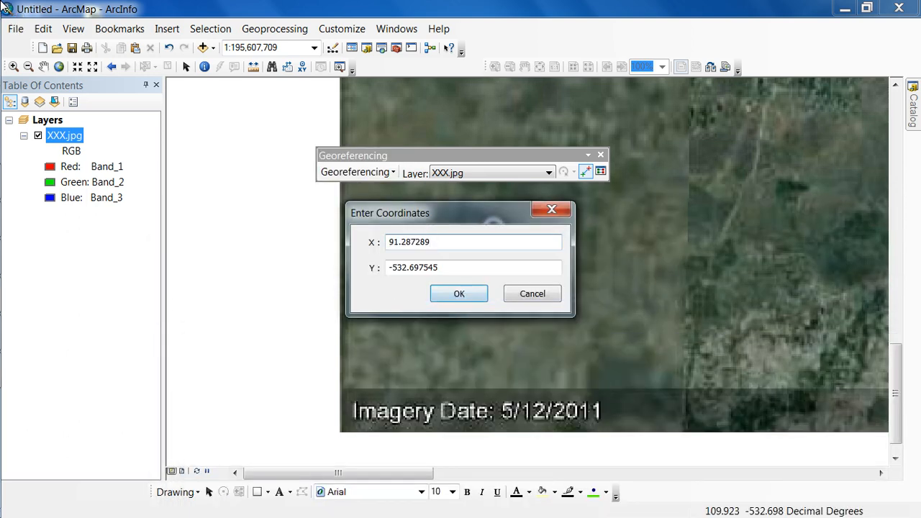
Step: Copy point 3's latitude 24.223716 from Notepad into the Y coordinate and accept the control point
{"action": "left_click", "coordinate": [155, 374]}
{"action": "left_click_drag", "start_coordinate": [303, 487], "coordinate": [243, 486]}
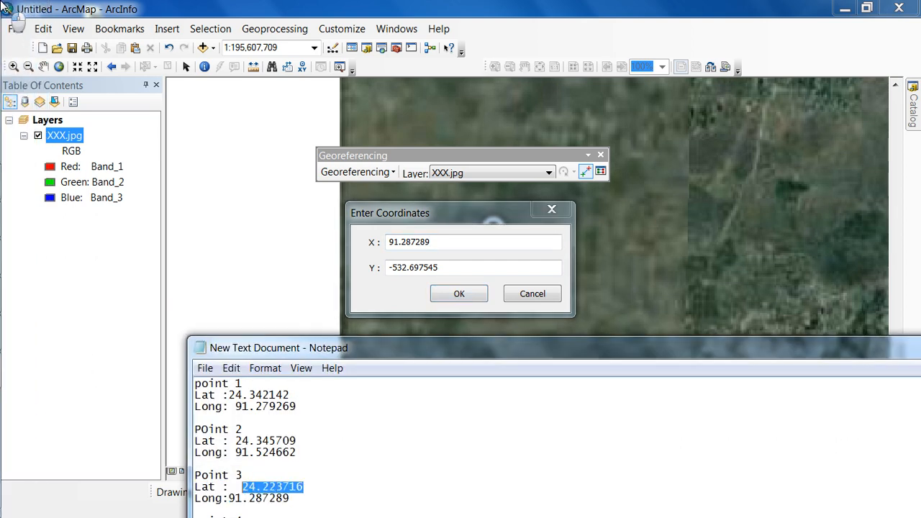
{"action": "right_click", "coordinate": [245, 485]}
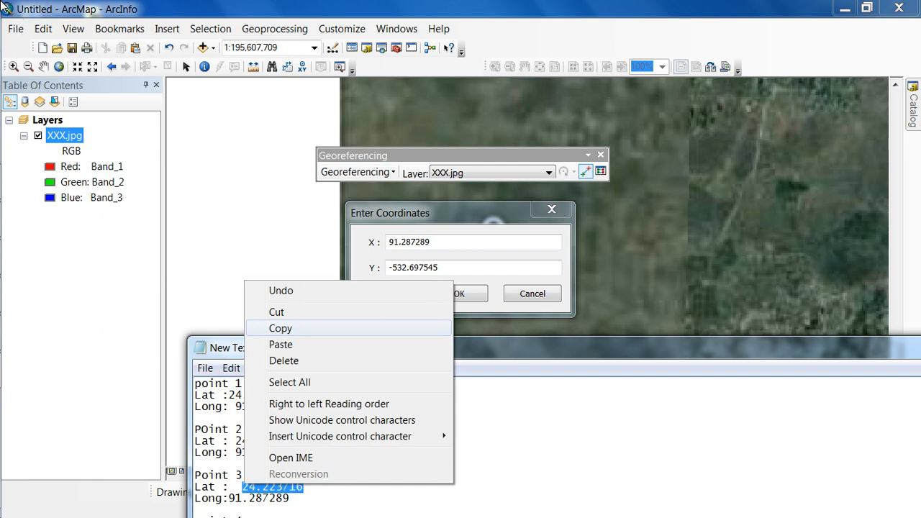
{"action": "key", "text": "Return"}
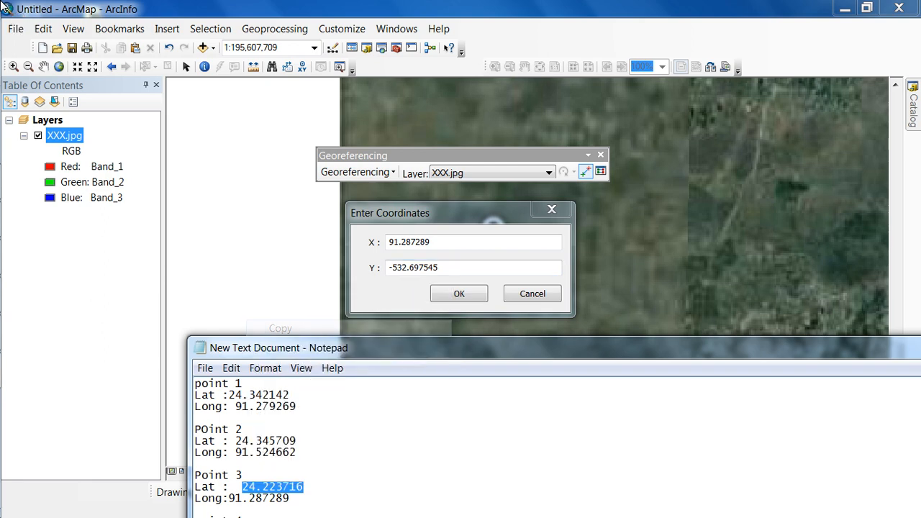
{"action": "key", "text": "alt+Tab"}
{"action": "key", "text": "shift+F10"}
{"action": "key", "text": "Down"}
{"action": "key", "text": "Down"}
{"action": "key", "text": "Return"}
{"action": "key", "text": "Return"}
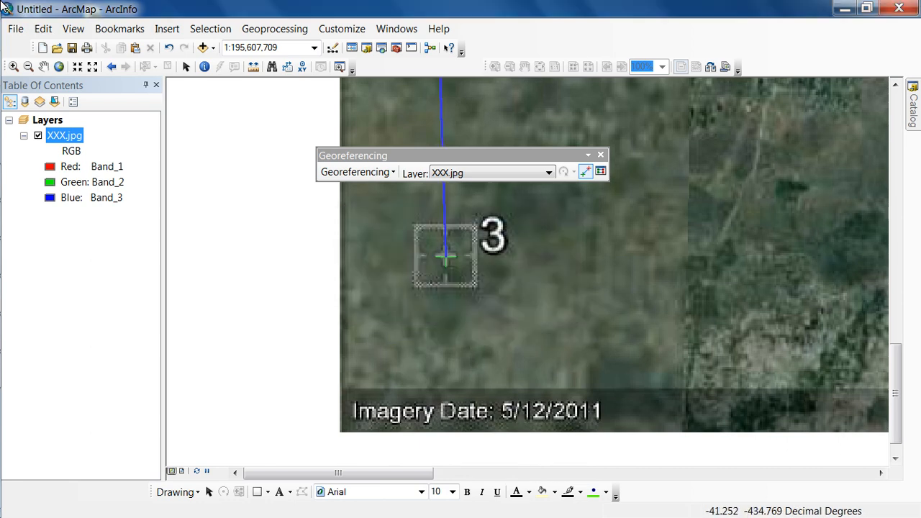
Step: Place a control point at the centre of placemark 4 and open its X and Y coordinate entry
{"action": "left_click", "coordinate": [59, 66]}
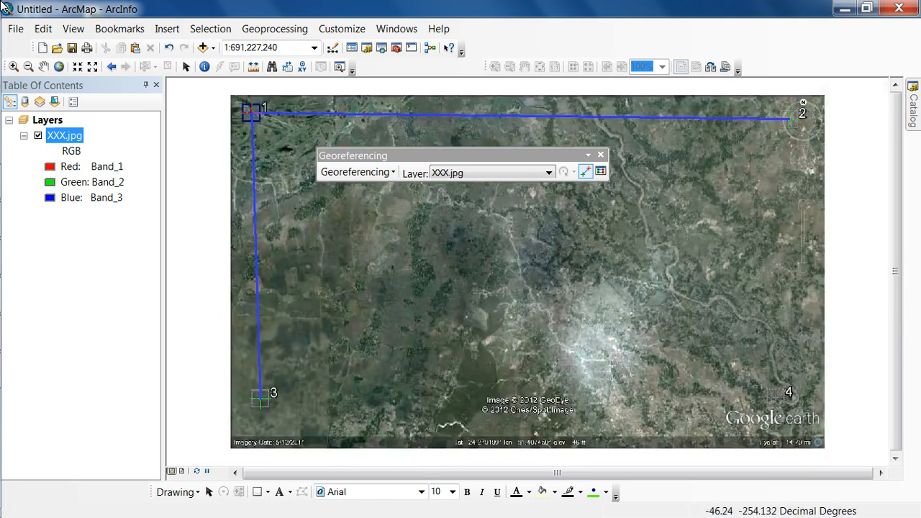
{"action": "left_click", "coordinate": [13, 66]}
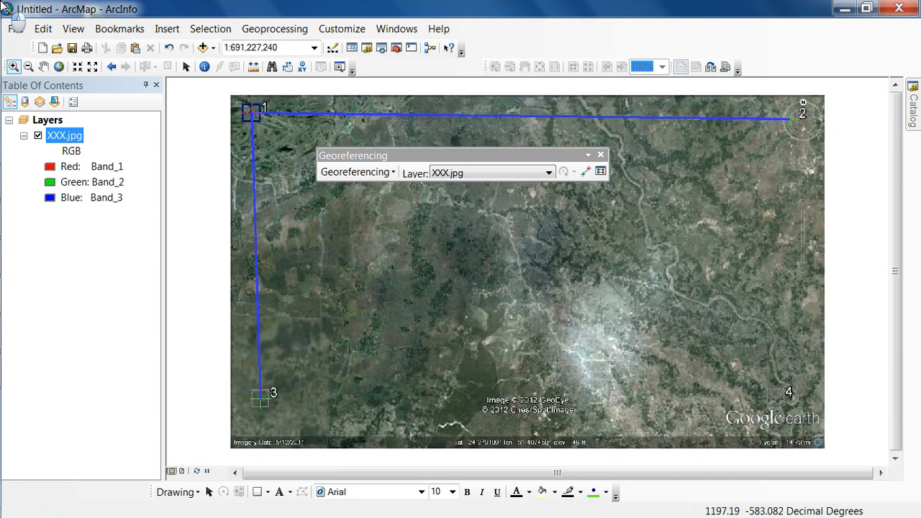
{"action": "left_click_drag", "start_coordinate": [741, 363], "coordinate": [821, 421]}
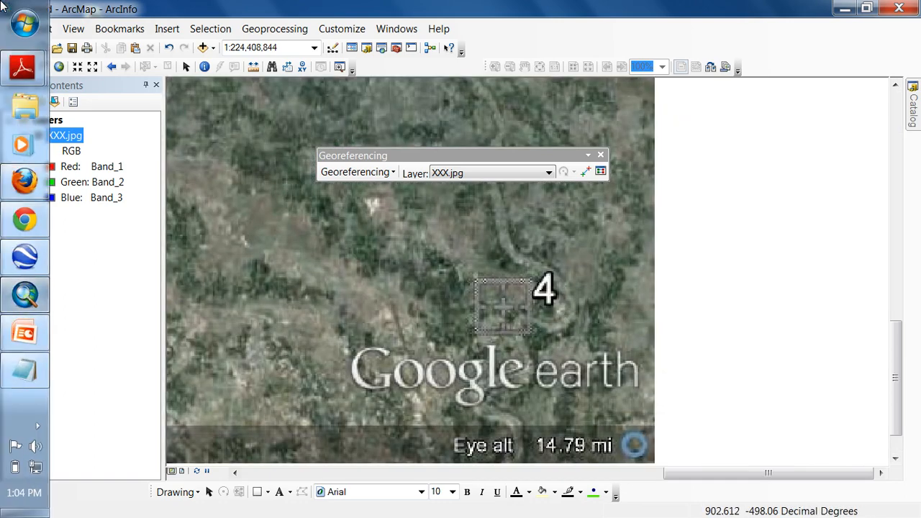
{"action": "key", "text": "alt+Tab"}
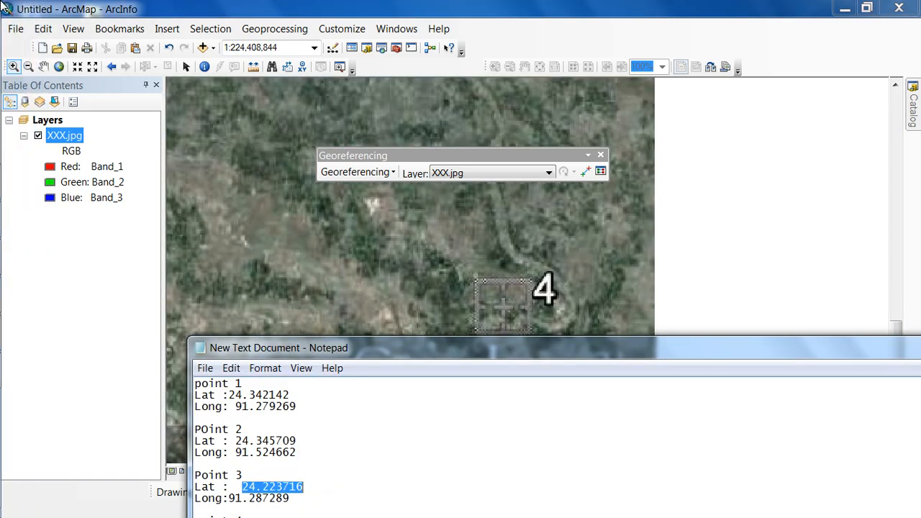
{"action": "key", "text": "alt+Tab"}
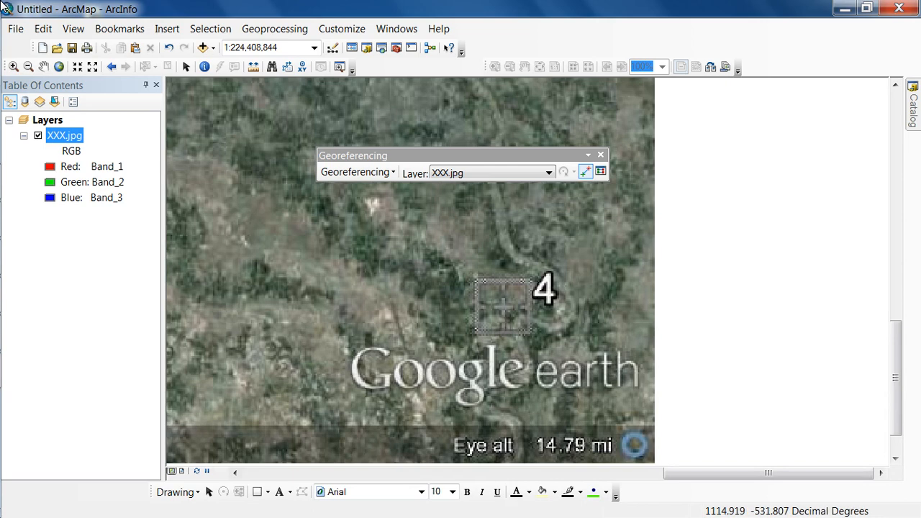
{"action": "right_click", "coordinate": [504, 303]}
{"action": "left_click", "coordinate": [555, 318]}
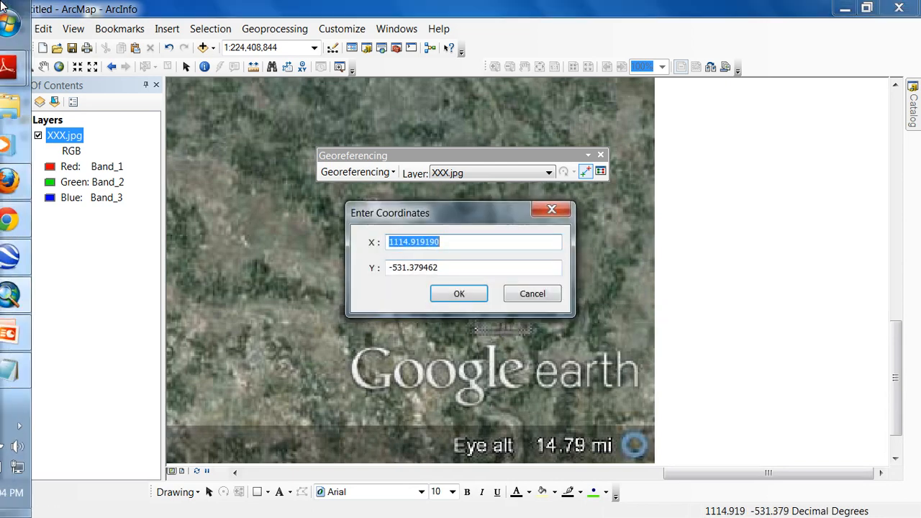
Step: Copy point 4's longitude 91.521687 from the Notepad document into the control point's X coordinate
{"action": "key", "text": "alt+Tab"}
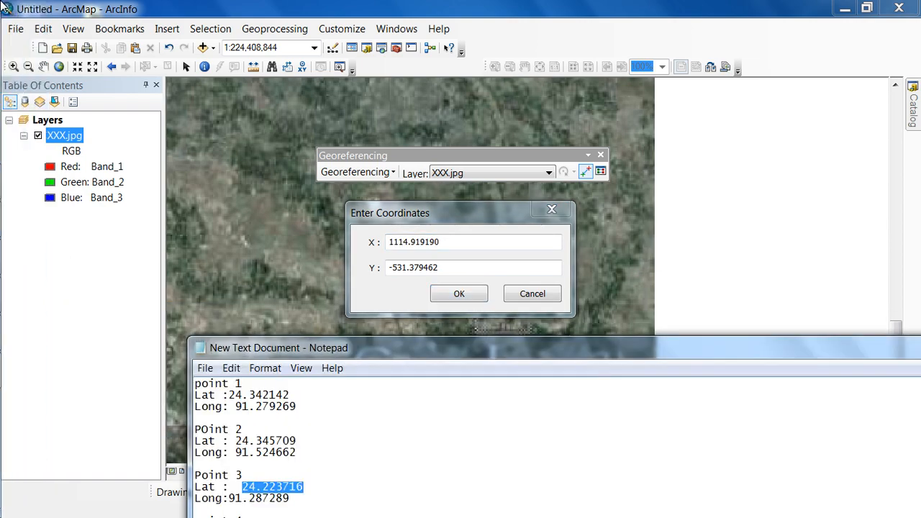
{"action": "left_click_drag", "start_coordinate": [503, 243], "coordinate": [731, 137]}
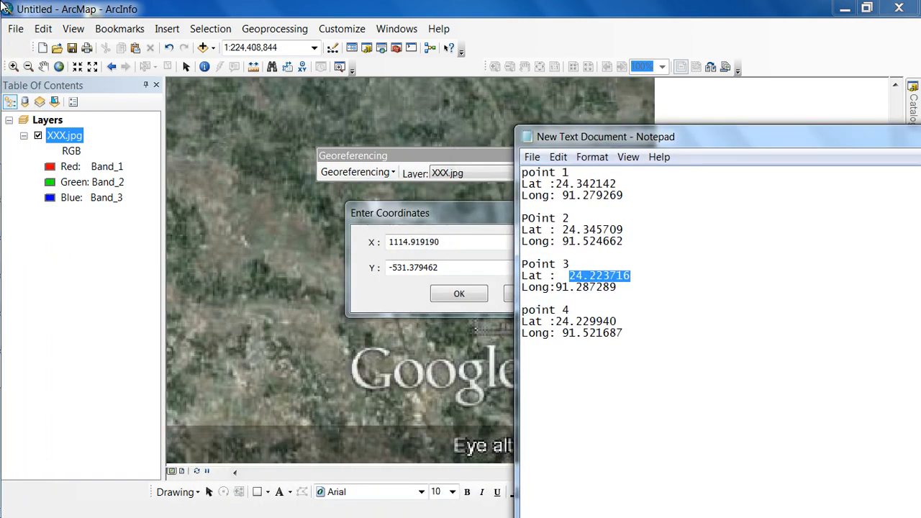
{"action": "left_click_drag", "start_coordinate": [623, 333], "coordinate": [583, 333]}
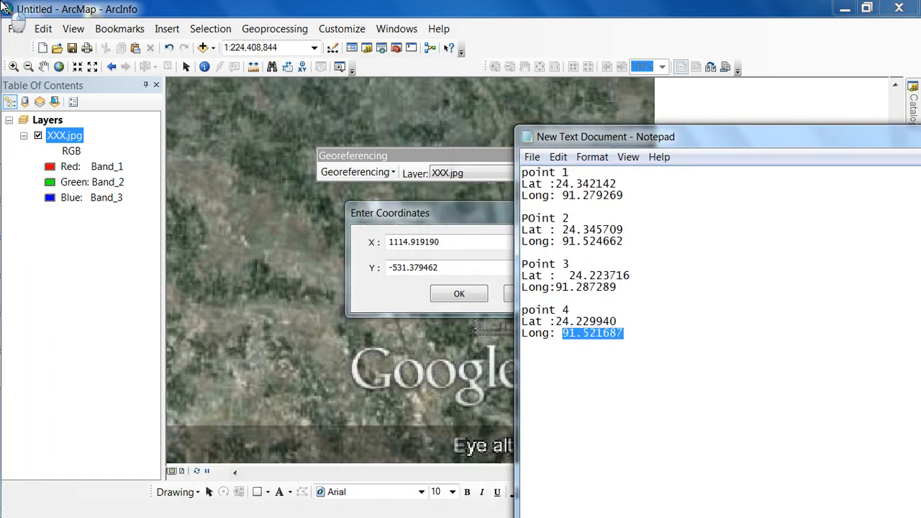
{"action": "right_click", "coordinate": [564, 333]}
{"action": "left_click", "coordinate": [590, 164]}
{"action": "left_click_drag", "start_coordinate": [440, 241], "coordinate": [398, 242]}
{"action": "right_click", "coordinate": [422, 242]}
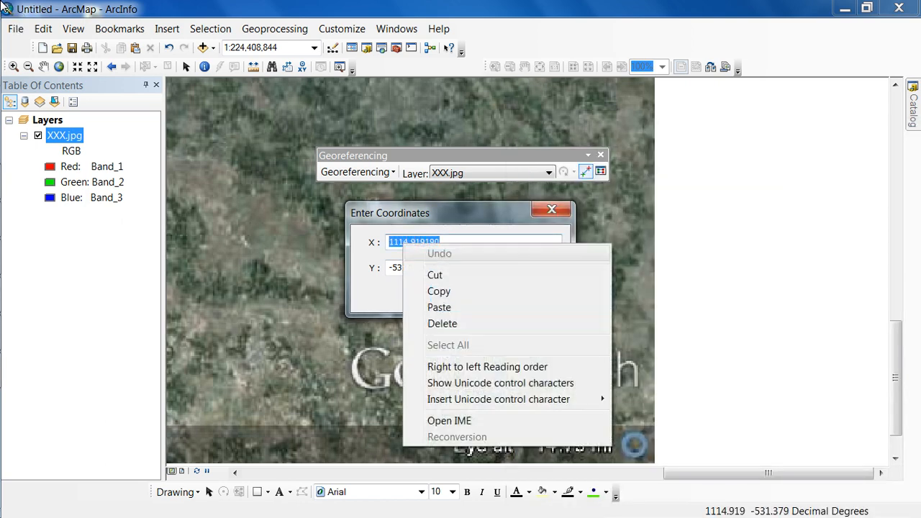
{"action": "left_click", "coordinate": [442, 307]}
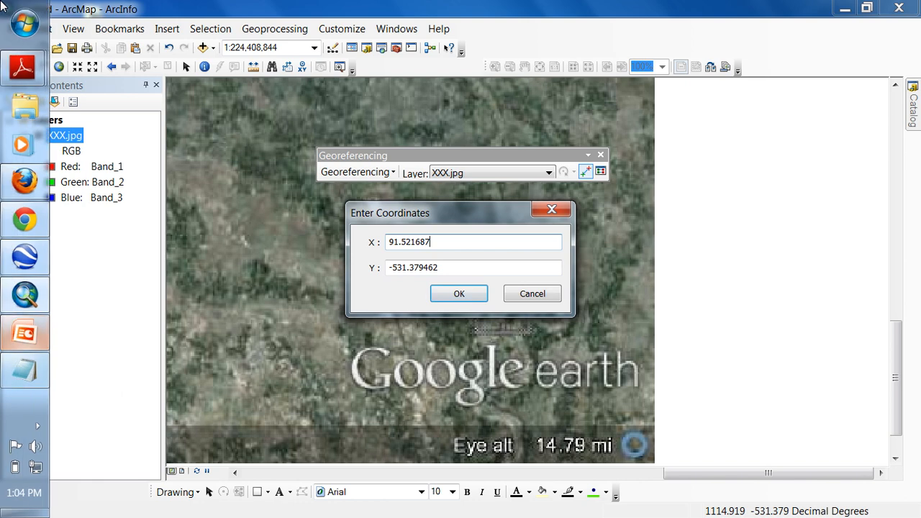
Step: Copy point 4's latitude 24.229940 from Notepad into the Y coordinate and accept the control point
{"action": "left_click", "coordinate": [25, 370]}
{"action": "left_click_drag", "start_coordinate": [617, 321], "coordinate": [569, 321]}
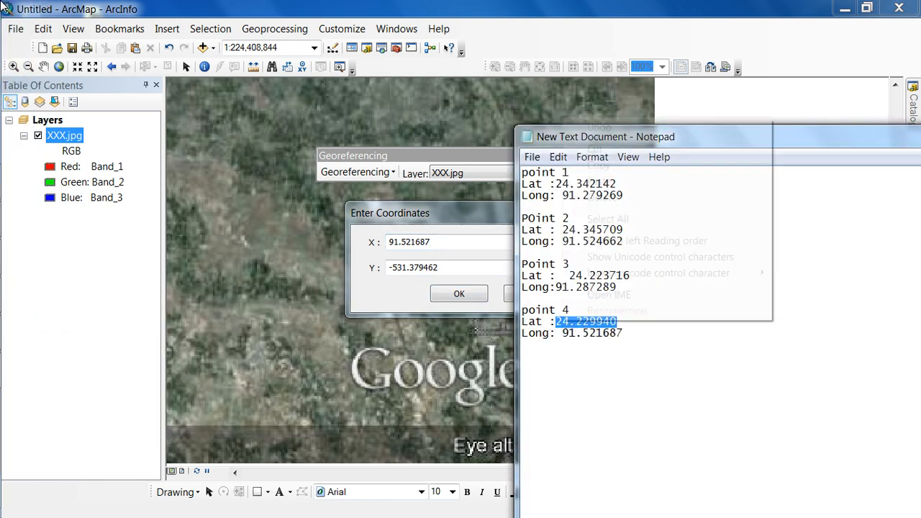
{"action": "right_click", "coordinate": [565, 321]}
{"action": "left_click", "coordinate": [598, 165]}
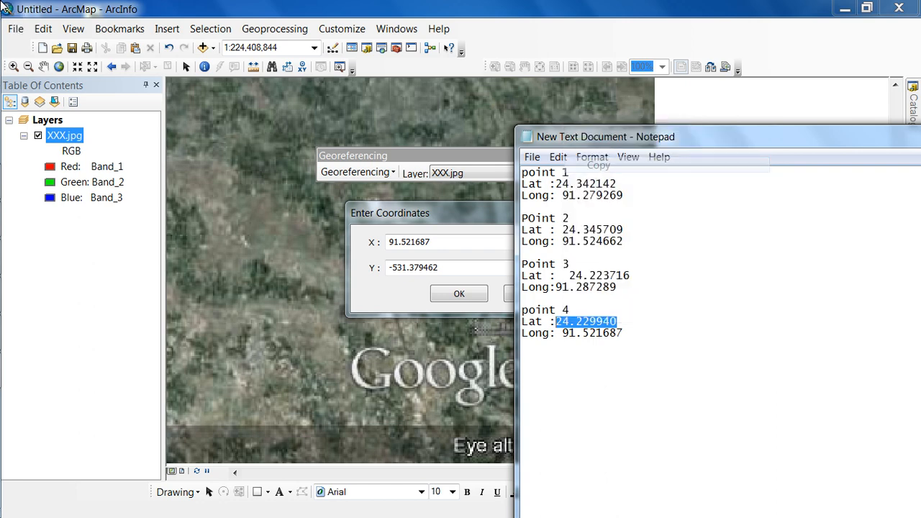
{"action": "left_click", "coordinate": [460, 267]}
{"action": "right_click", "coordinate": [391, 271]}
{"action": "left_click", "coordinate": [418, 331]}
{"action": "key", "text": "Return"}
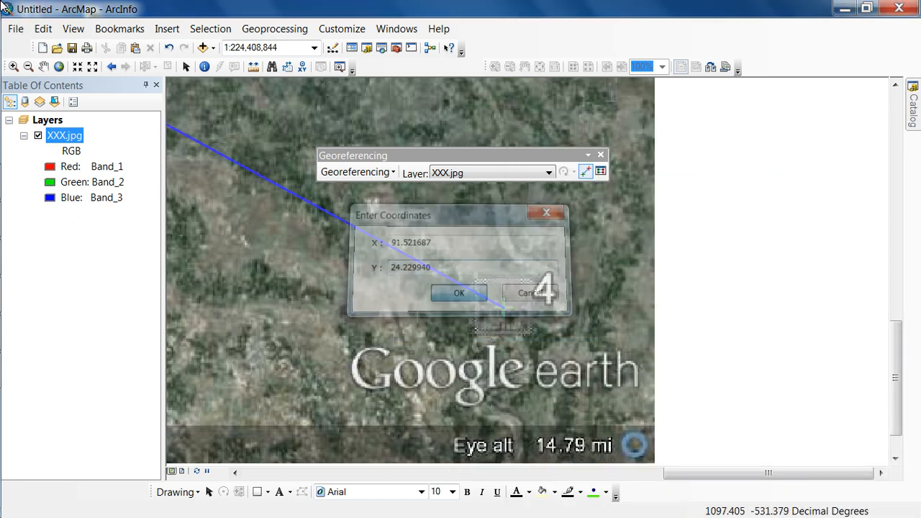
Step: Update the georeferencing display to fit XXX.jpg to its four control points
{"action": "left_click", "coordinate": [59, 67]}
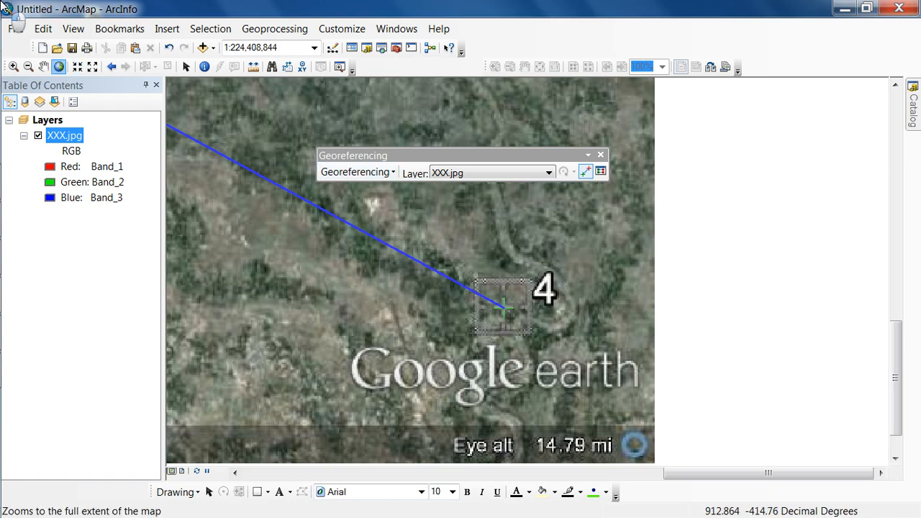
{"action": "left_click", "coordinate": [357, 172]}
{"action": "left_click", "coordinate": [357, 285]}
{"action": "key", "text": "Return"}
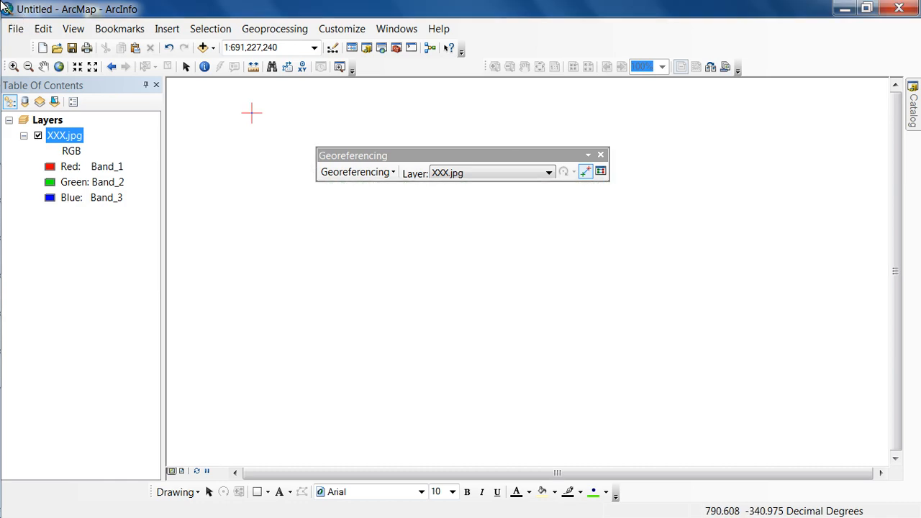
{"action": "left_click", "coordinate": [59, 66]}
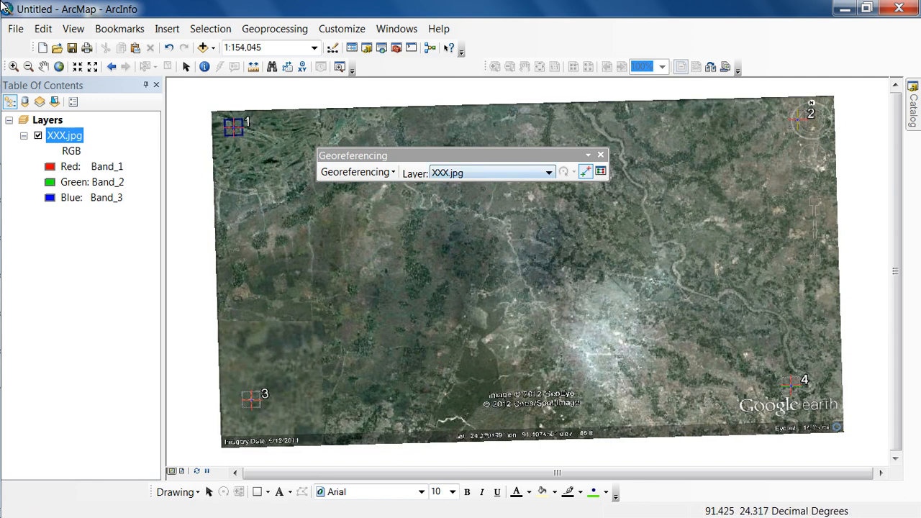
Step: Compare the cursor coordinates on the georeferenced image with those at the same places in Google Earth
{"action": "mouse_move", "coordinate": [3, 7]}
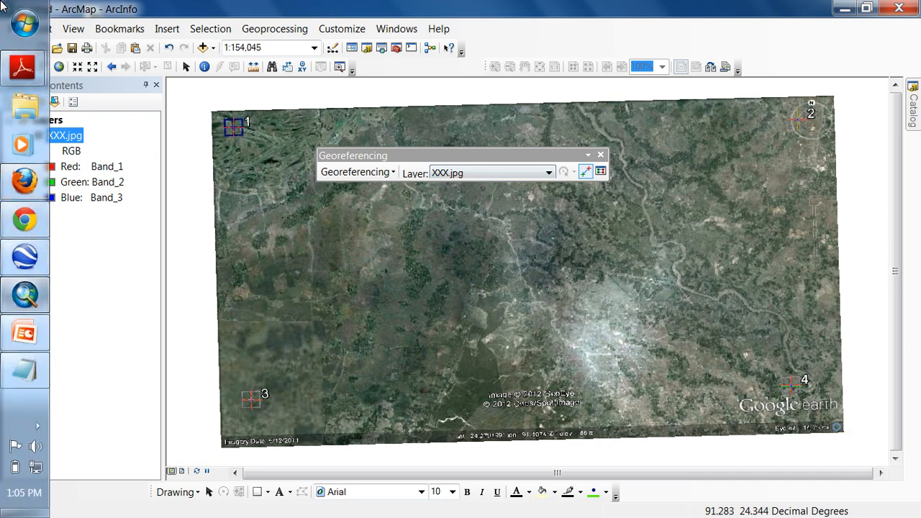
{"action": "left_click", "coordinate": [24, 256]}
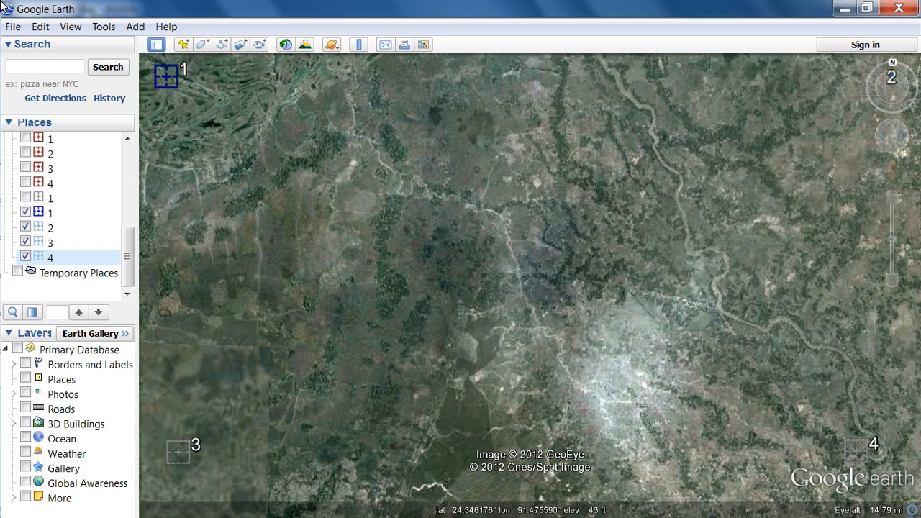
{"action": "left_click", "coordinate": [845, 8]}
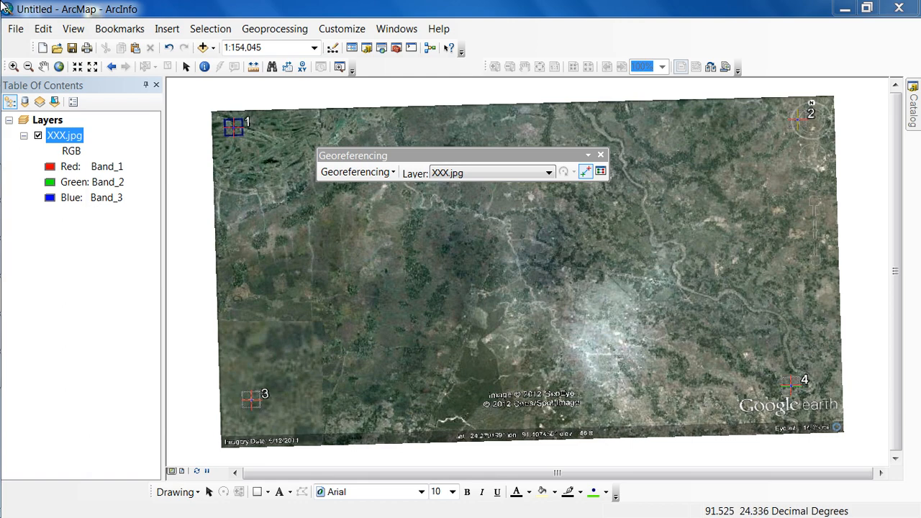
{"action": "mouse_move", "coordinate": [2, 5]}
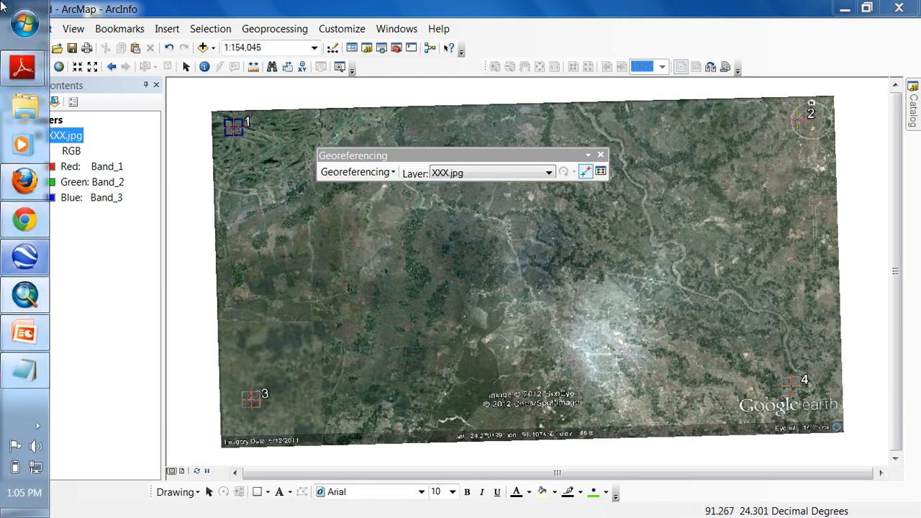
{"action": "left_click", "coordinate": [25, 258]}
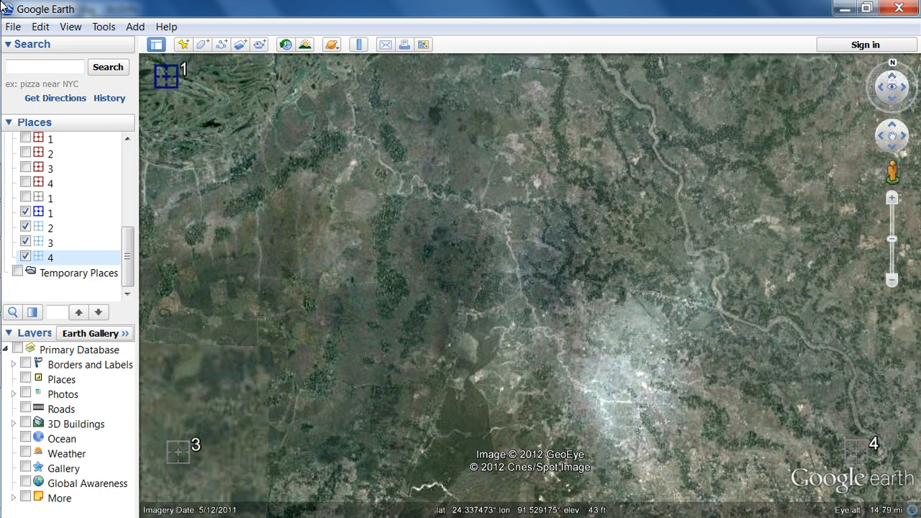
{"action": "key", "text": "alt+Tab"}
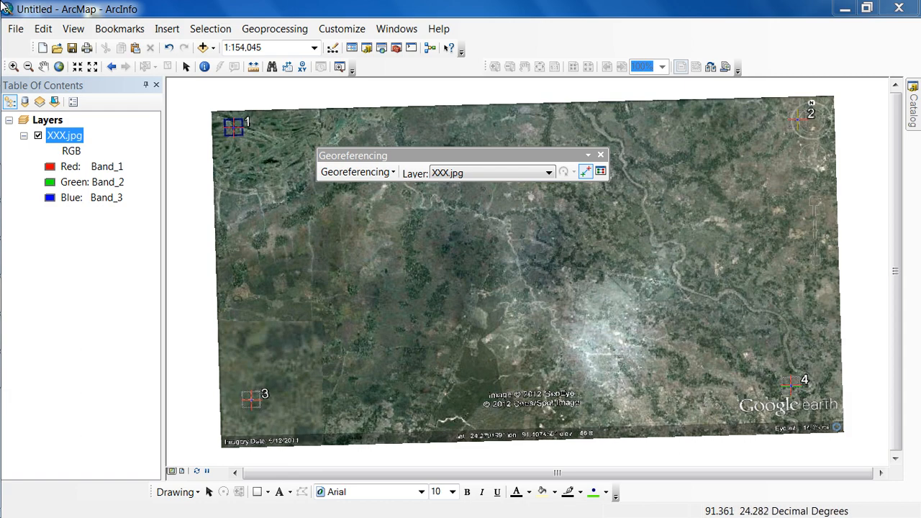
Step: Save the current georeferencing transformation to the XXX.jpg dataset with Update Georeferencing
{"action": "left_click", "coordinate": [357, 172]}
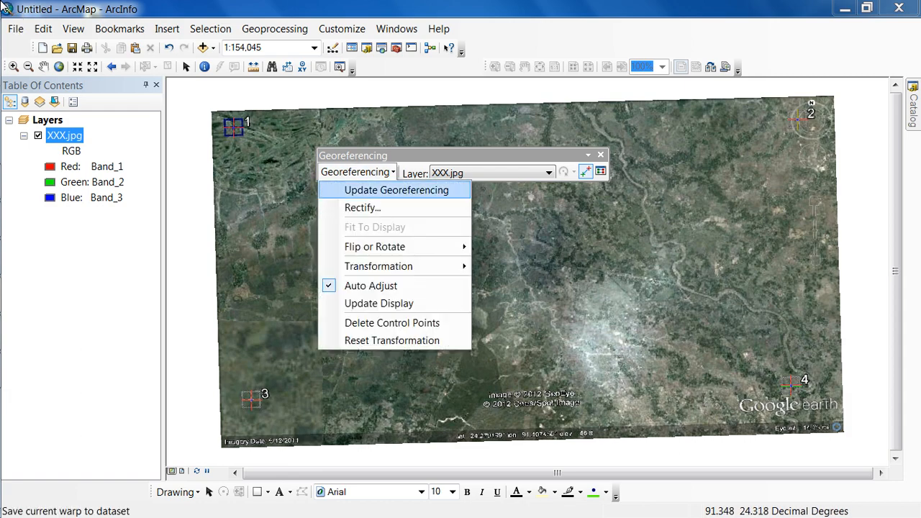
{"action": "left_click", "coordinate": [396, 190]}
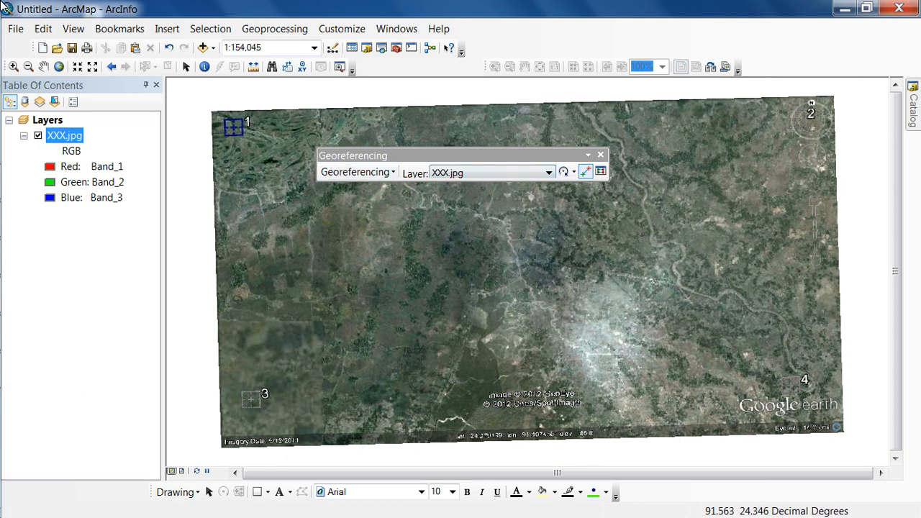
Step: Open the Define Projection tool from Projections and Transformations in the Data Management Tools toolbox
{"action": "mouse_move", "coordinate": [912, 105]}
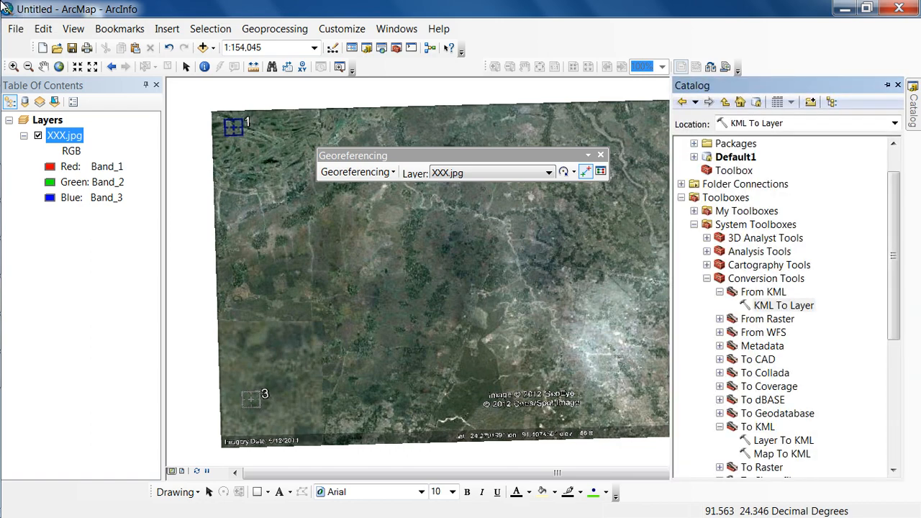
{"action": "left_click", "coordinate": [766, 279]}
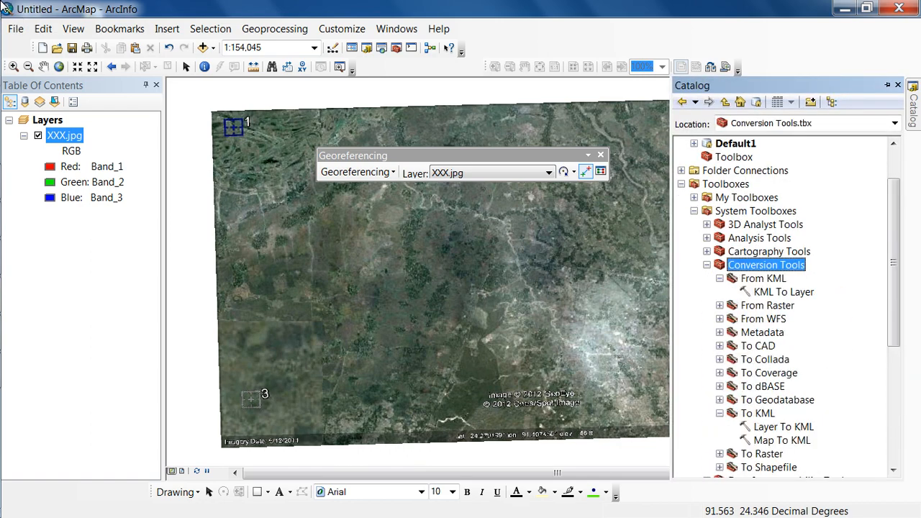
{"action": "key", "text": "Left"}
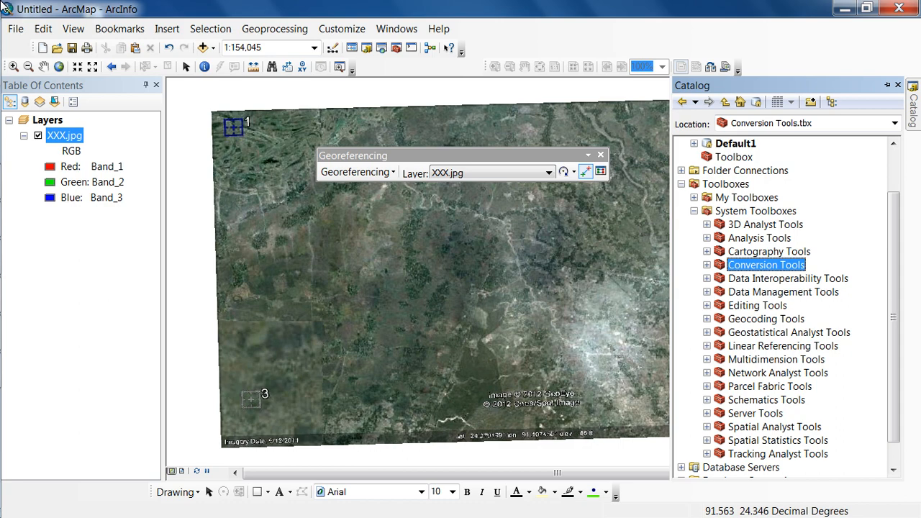
{"action": "key", "text": "Down"}
{"action": "key", "text": "Down"}
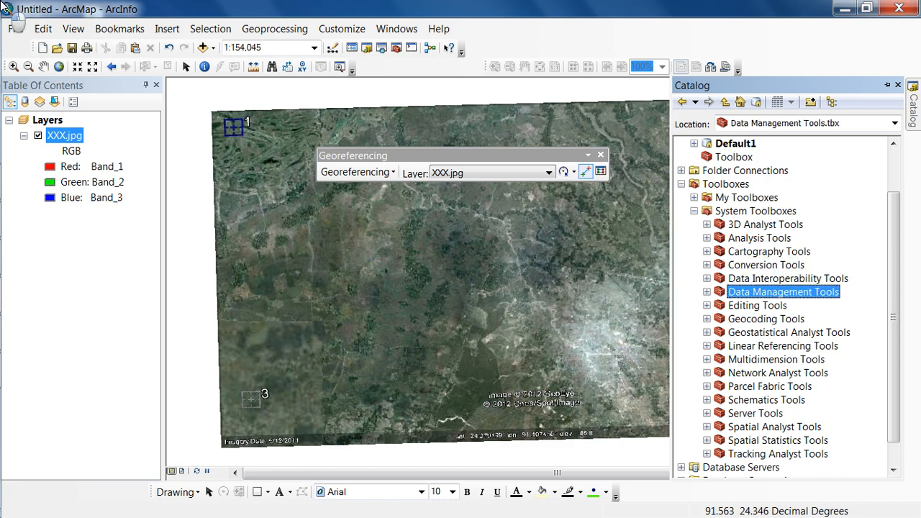
{"action": "key", "text": "Right"}
{"action": "key", "text": "p"}
{"action": "key", "text": "r"}
{"action": "key", "text": "Right"}
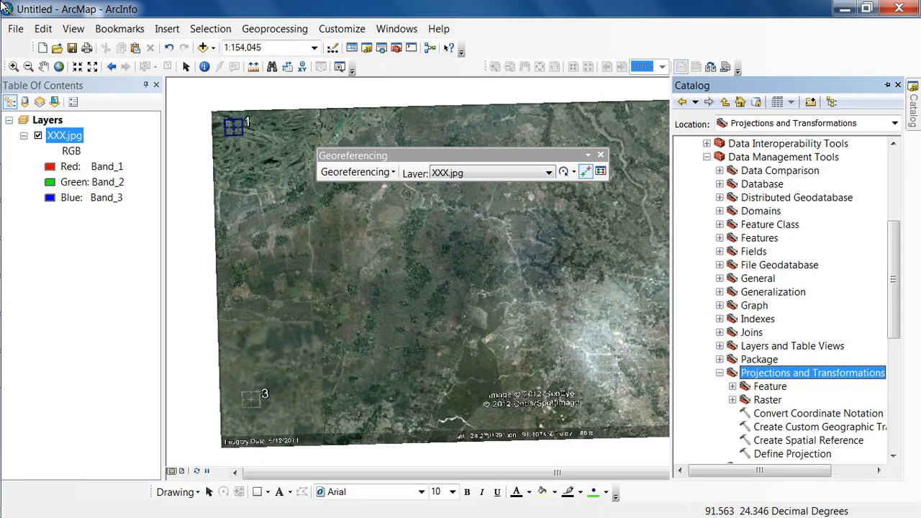
{"action": "key", "text": "d"}
{"action": "key", "text": "Return"}
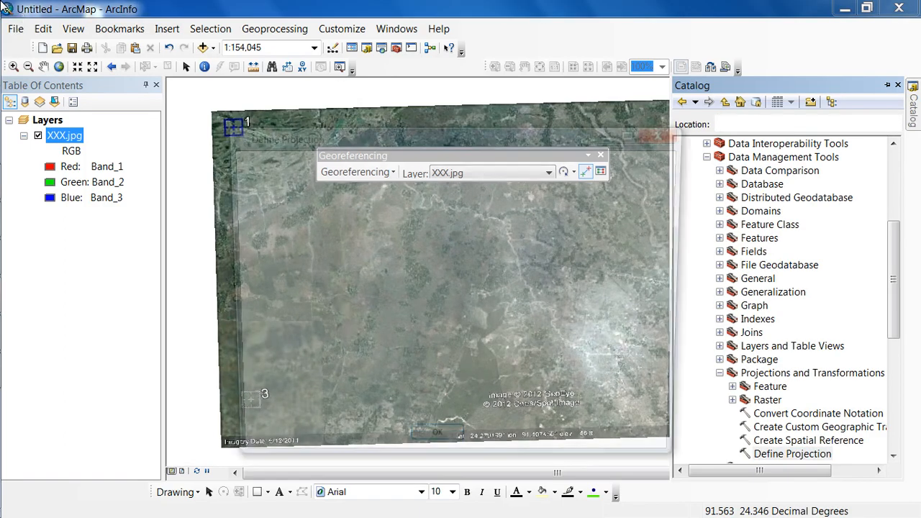
Step: Choose XXX.jpg as the input dataset for Define Projection and try to open its coordinate system properties
{"action": "key", "text": "alt+Down"}
{"action": "key", "text": "Down"}
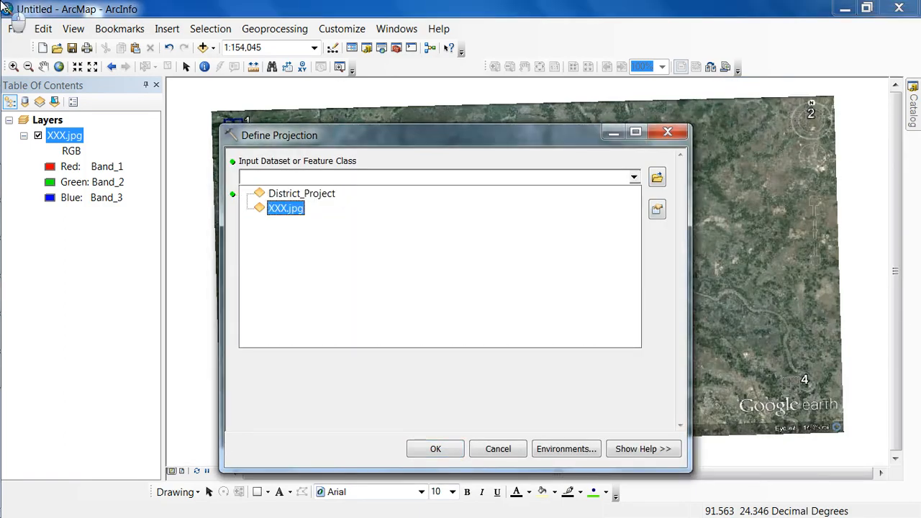
{"action": "key", "text": "Return"}
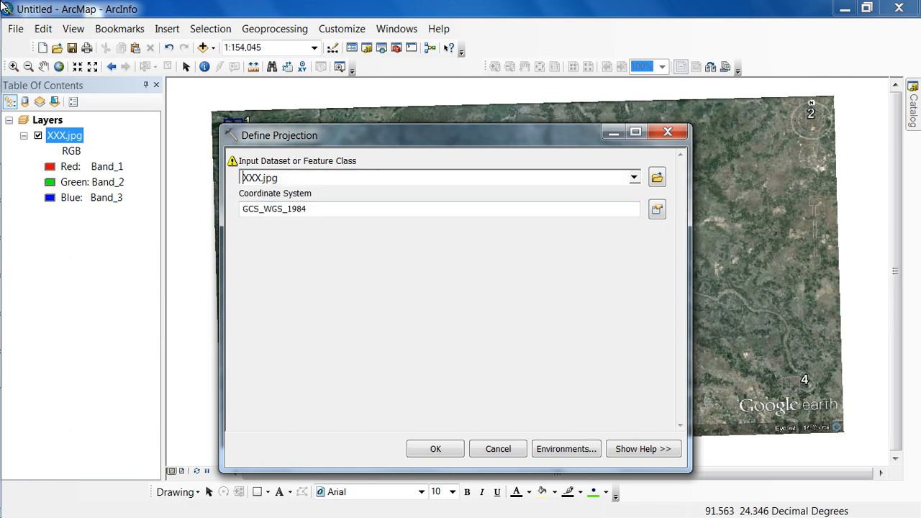
{"action": "left_click", "coordinate": [656, 209]}
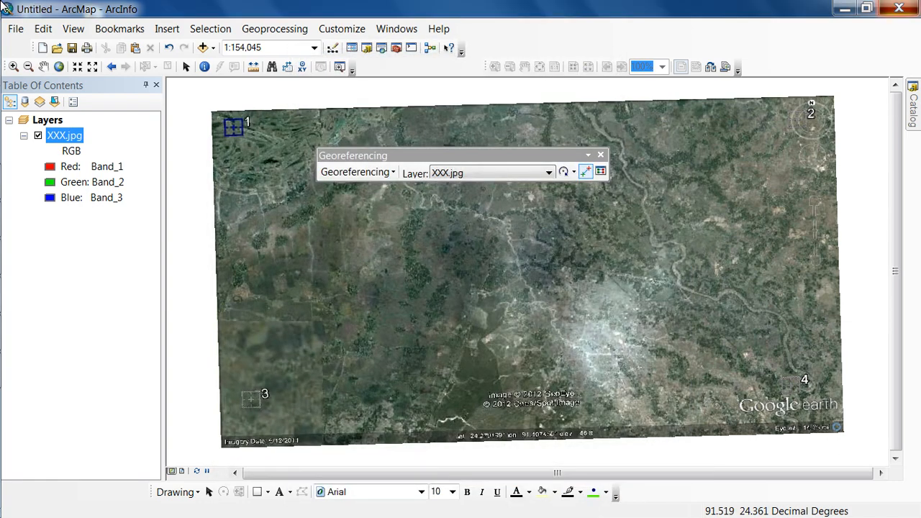
Step: Relaunch ArcMap, move the Notepad window out of the way and dismiss the Getting Started dialog
{"action": "double_click", "coordinate": [3, 7]}
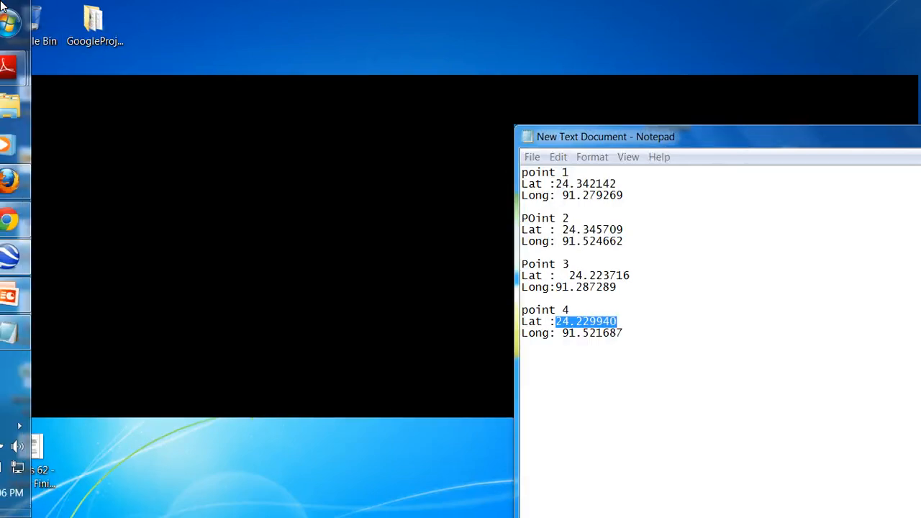
{"action": "left_click", "coordinate": [4, 7]}
{"action": "left_click", "coordinate": [2, 5]}
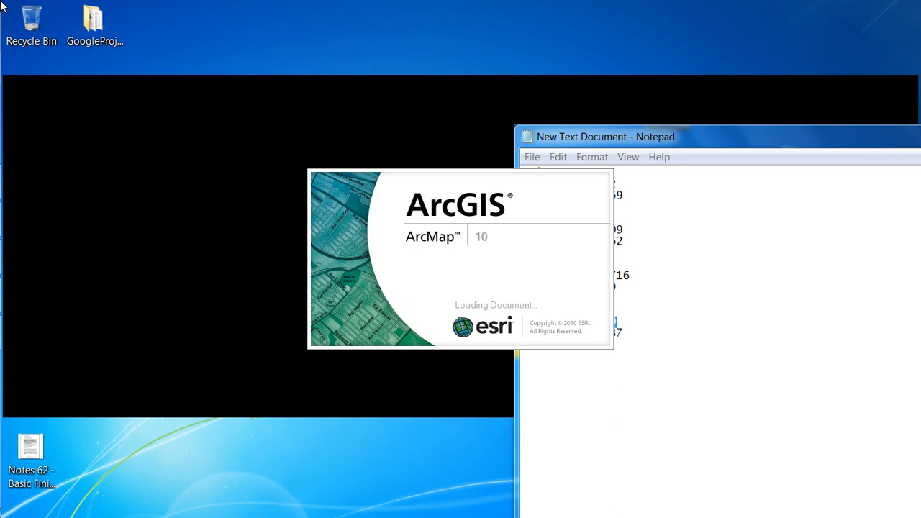
{"action": "left_click_drag", "start_coordinate": [720, 137], "coordinate": [189, 110]}
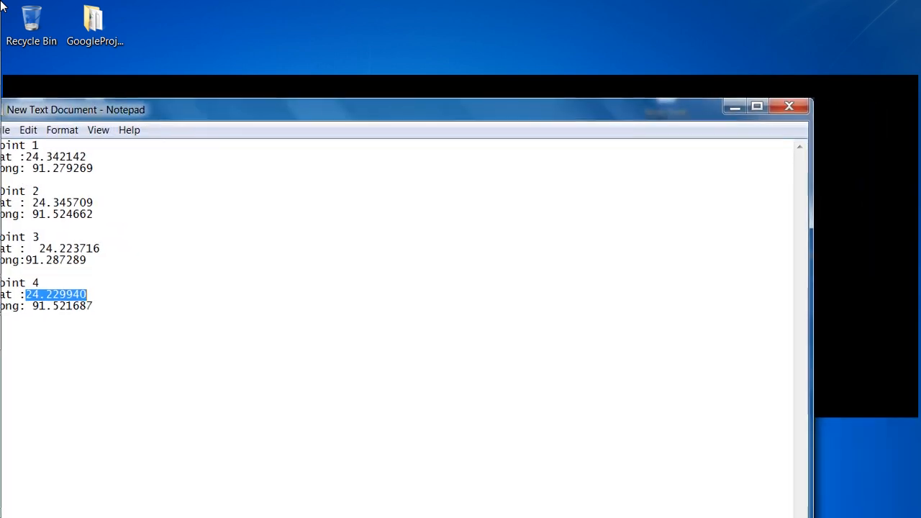
{"action": "key", "text": "super+Down"}
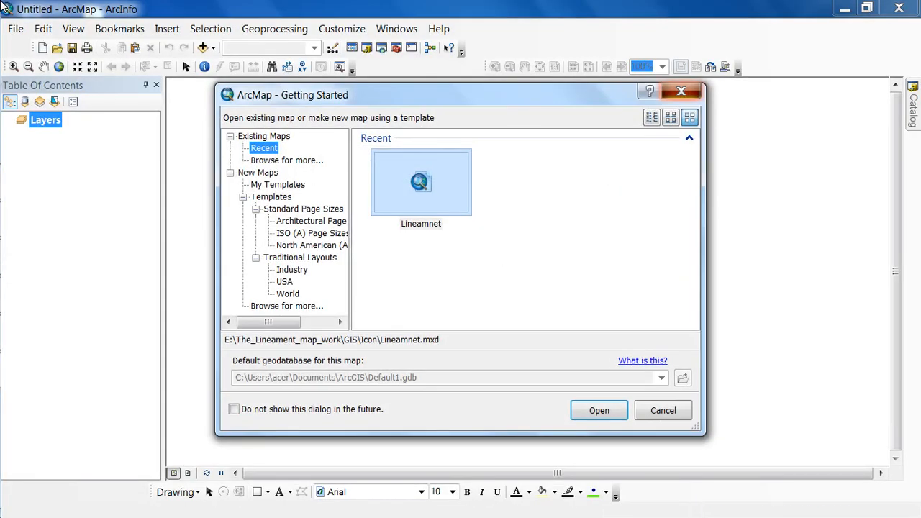
{"action": "left_click", "coordinate": [680, 90]}
Step: Add XXX.jpg from the GoogleProject folder to the blank map
{"action": "left_click", "coordinate": [203, 48]}
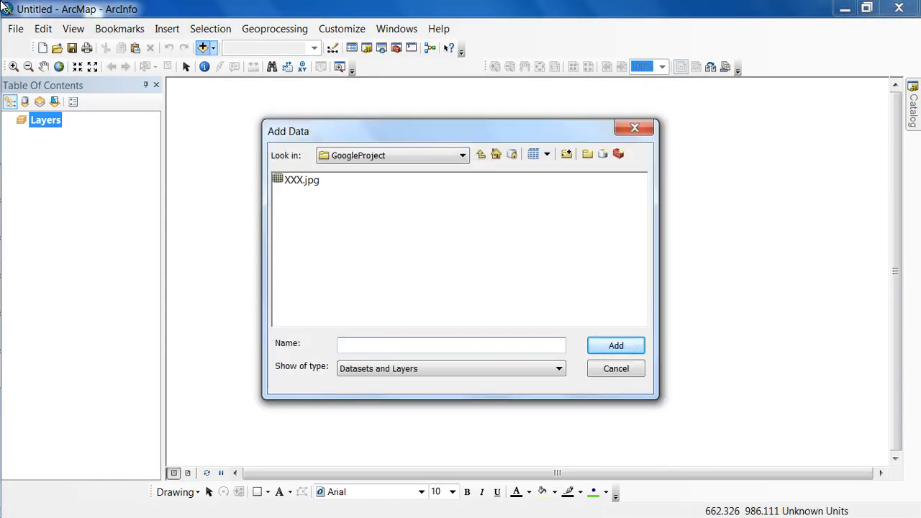
{"action": "left_click", "coordinate": [302, 180]}
{"action": "left_click", "coordinate": [616, 346]}
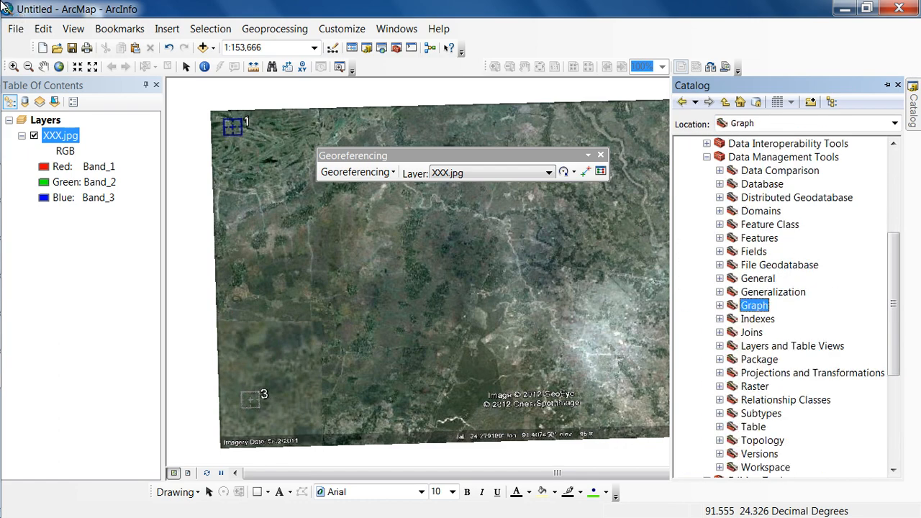
Step: Open the Define Projection tool and choose XXX.jpg as its input dataset
{"action": "left_click", "coordinate": [791, 453]}
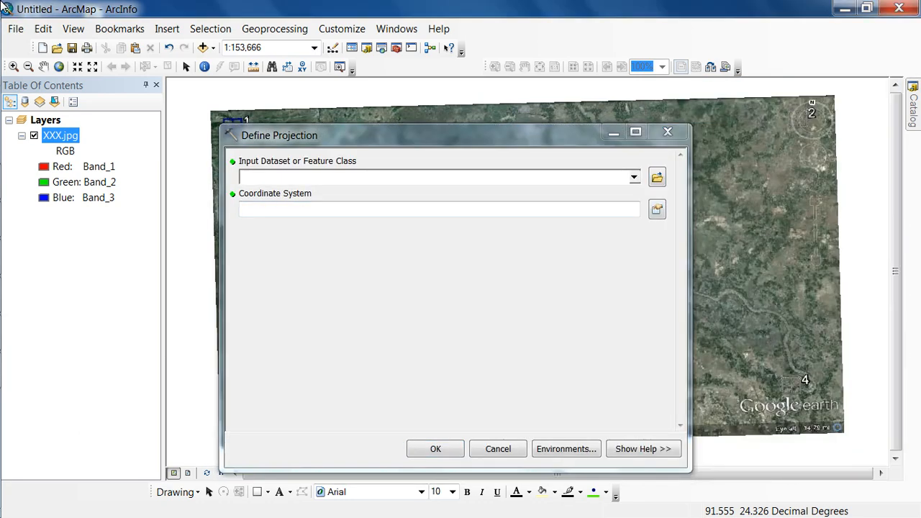
{"action": "left_click", "coordinate": [633, 177]}
{"action": "left_click", "coordinate": [285, 193]}
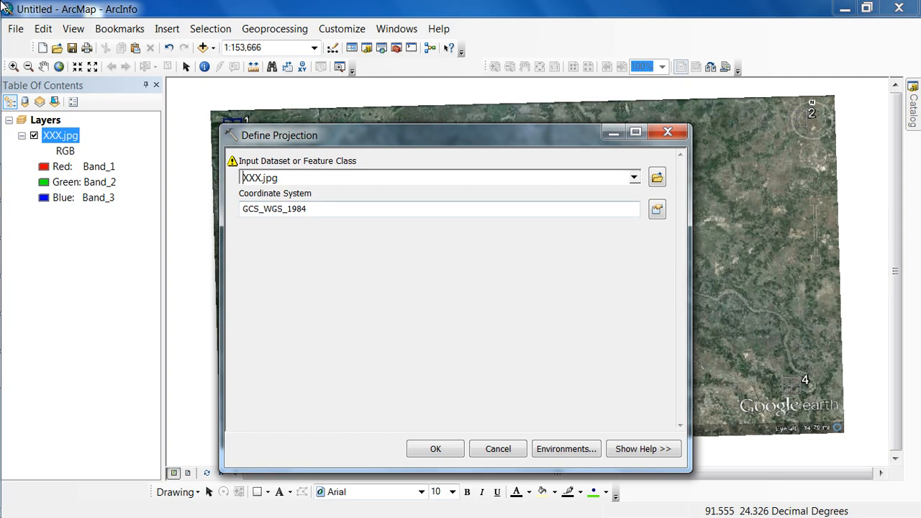
Step: Assign the World geographic coordinate system WGS 1984.prj to XXX.jpg and run Define Projection
{"action": "left_click", "coordinate": [657, 208]}
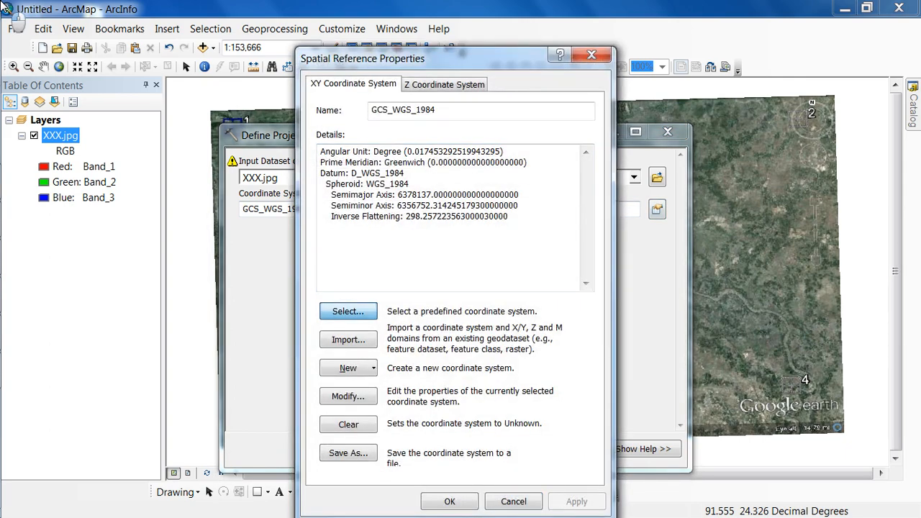
{"action": "left_click", "coordinate": [349, 311]}
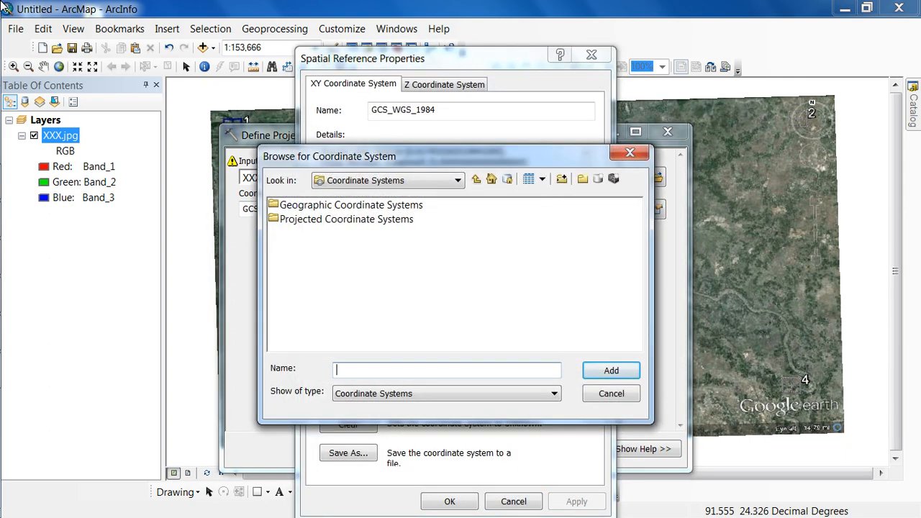
{"action": "double_click", "coordinate": [351, 206]}
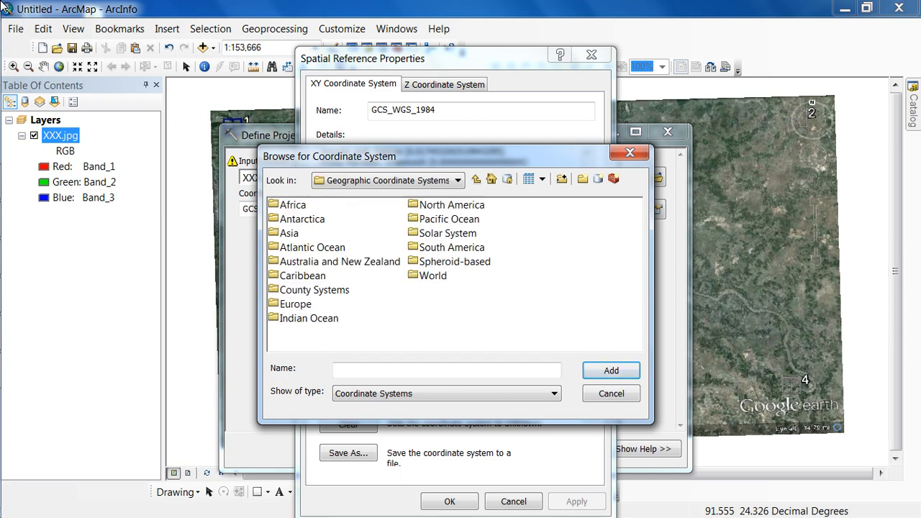
{"action": "double_click", "coordinate": [432, 276]}
{"action": "left_click", "coordinate": [407, 290]}
{"action": "left_click", "coordinate": [611, 370]}
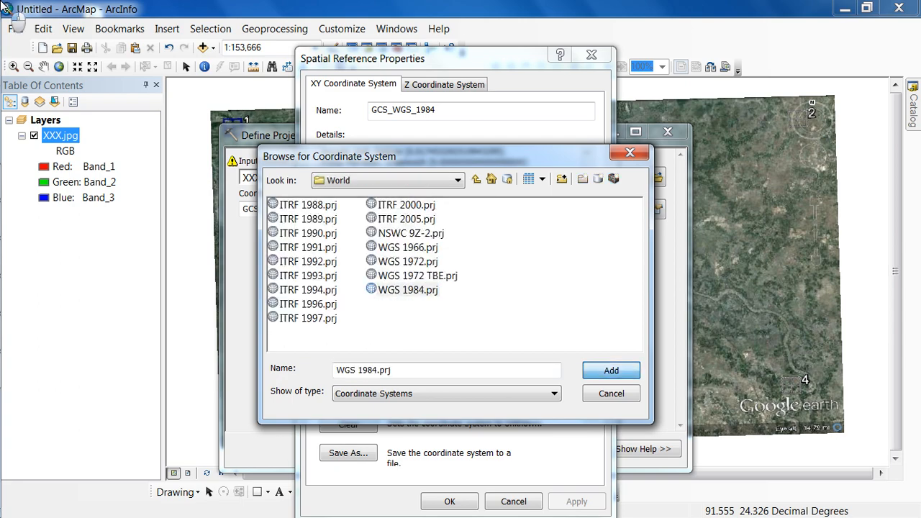
{"action": "left_click", "coordinate": [450, 501]}
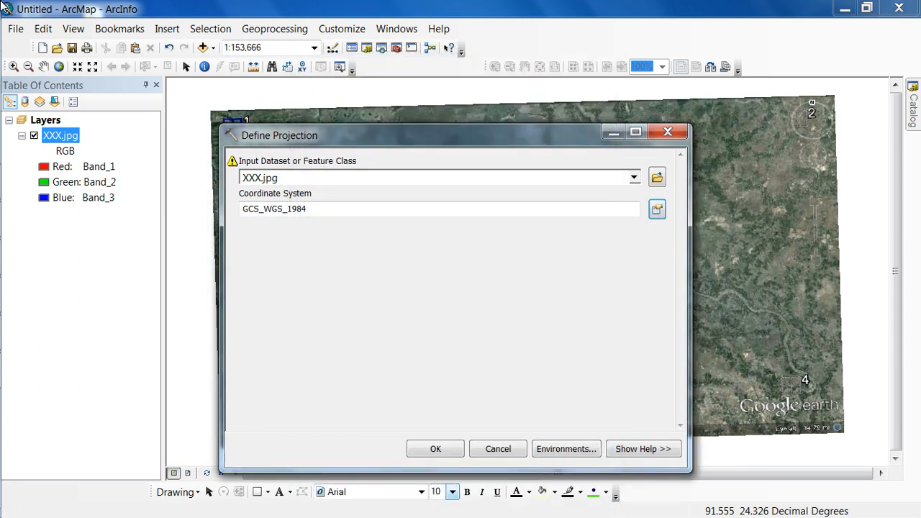
{"action": "left_click", "coordinate": [436, 448]}
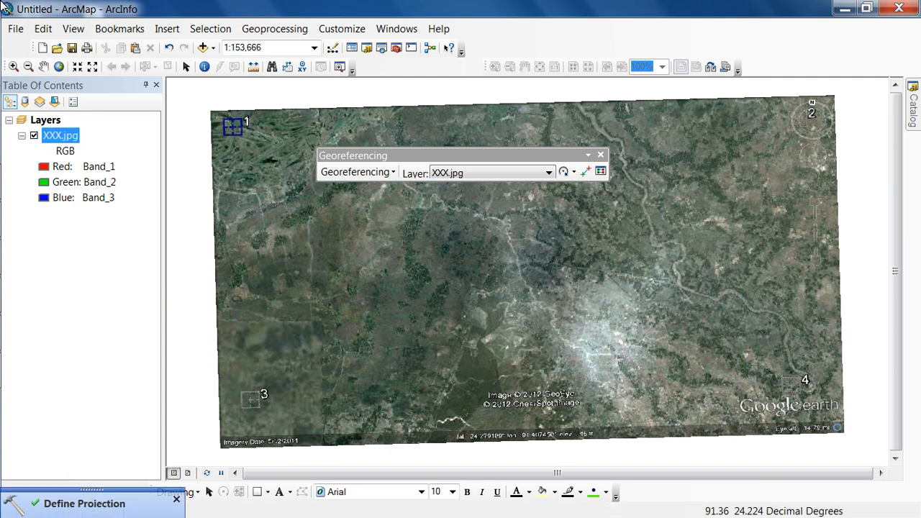
{"action": "left_click", "coordinate": [176, 495]}
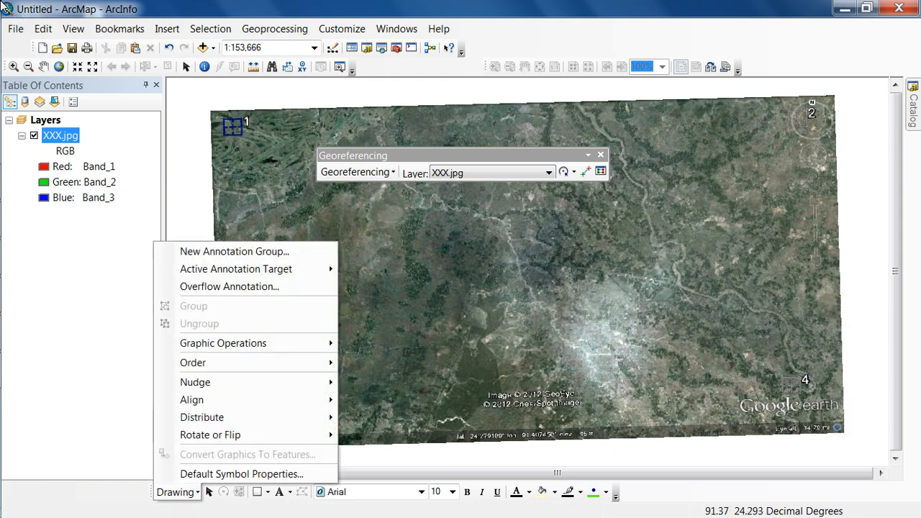
{"action": "key", "text": "Escape"}
Step: Open the Project Raster tool from the Raster toolset of Projections and Transformations
{"action": "mouse_move", "coordinate": [913, 107]}
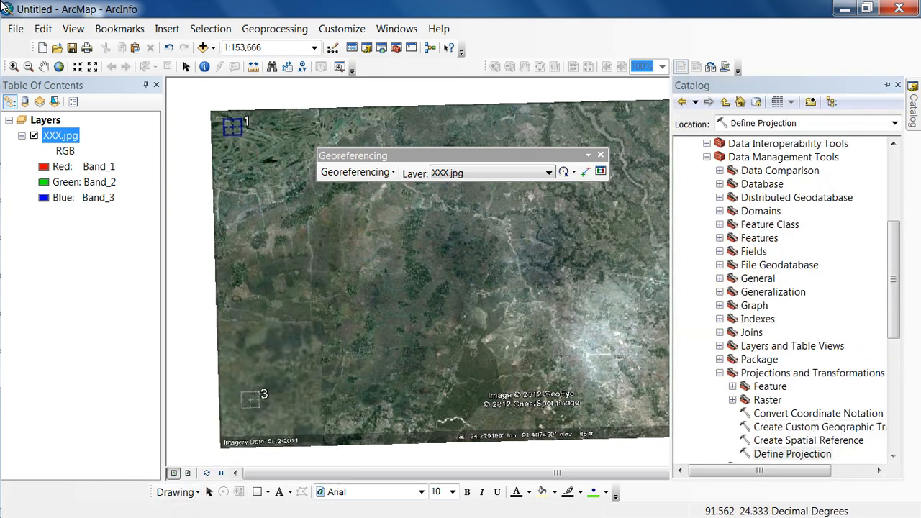
{"action": "left_click", "coordinate": [733, 399]}
{"action": "double_click", "coordinate": [796, 400]}
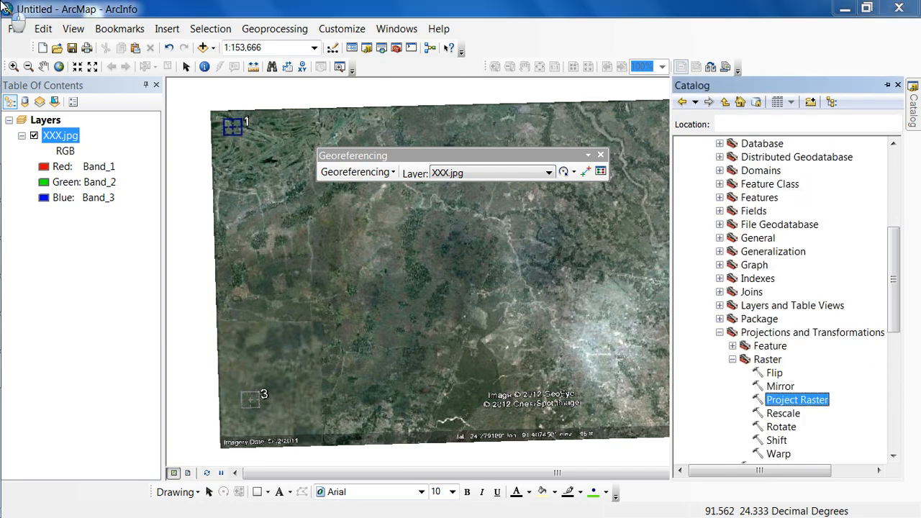
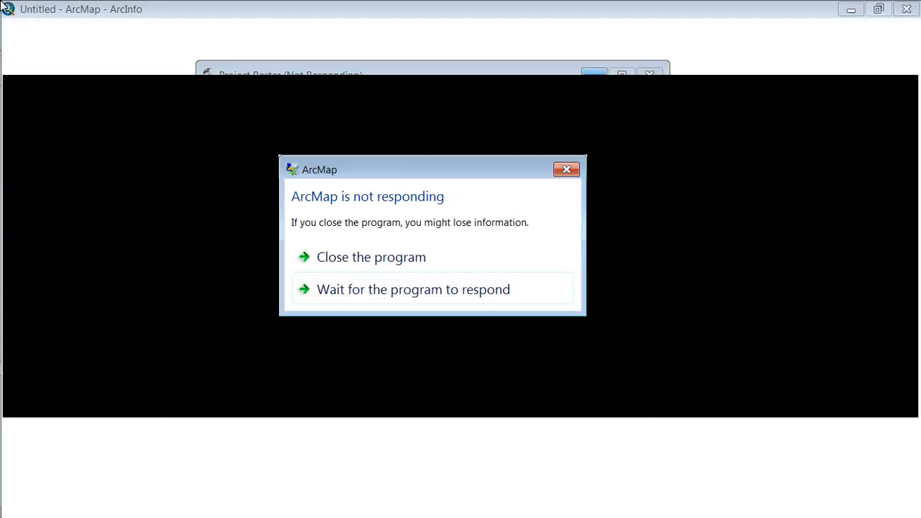
Step: Force the unresponsive ArcMap program to close and return to the desktop
{"action": "key", "text": "Up"}
{"action": "key", "text": "Return"}
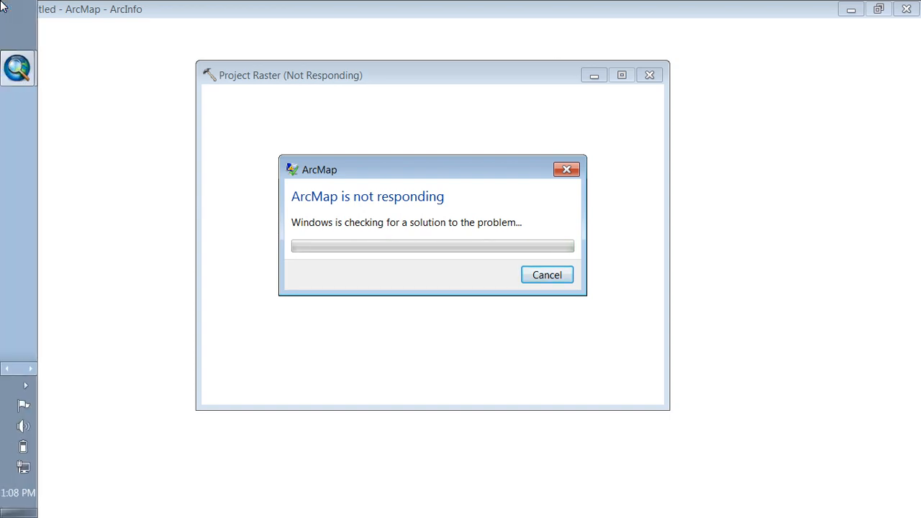
{"action": "key", "text": "super+t"}
{"action": "key", "text": "super+b"}
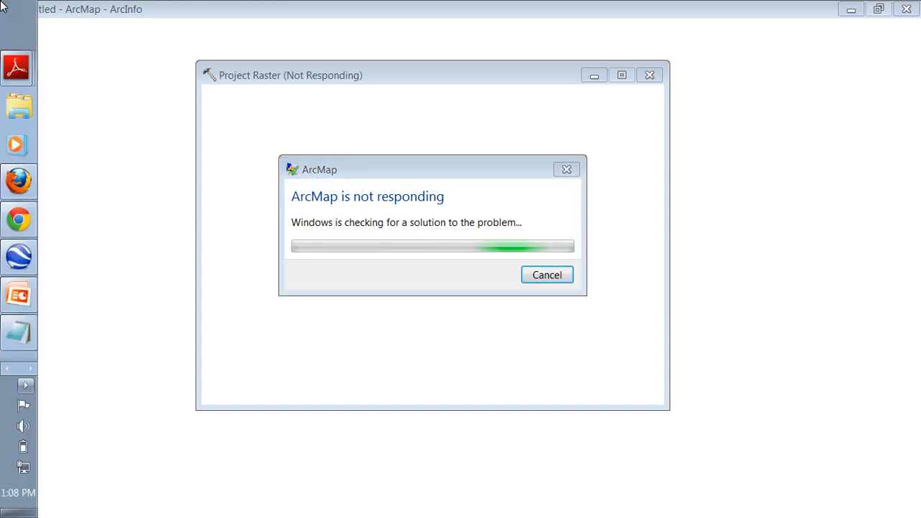
{"action": "key", "text": "Return"}
{"action": "key", "text": "Escape"}
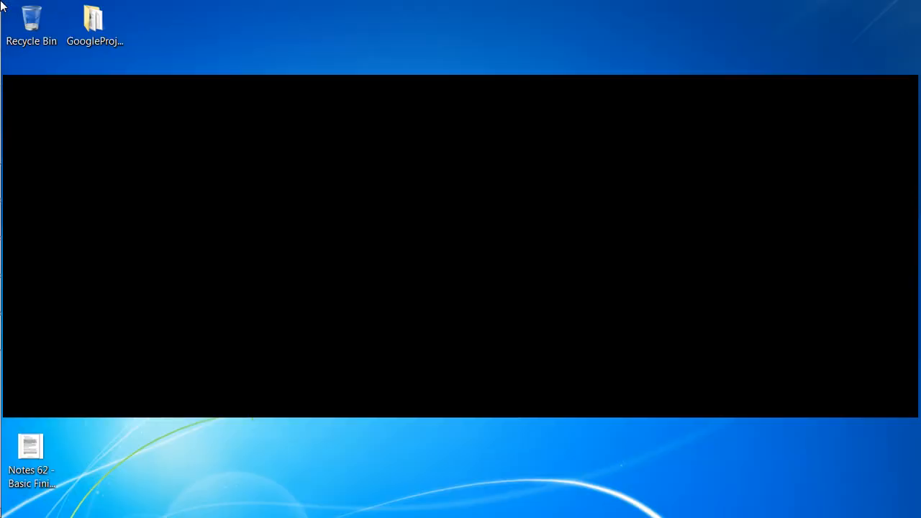
Step: Relaunch ArcMap 10 and dismiss its startup dialog to get a blank map
{"action": "left_click", "coordinate": [1, 3]}
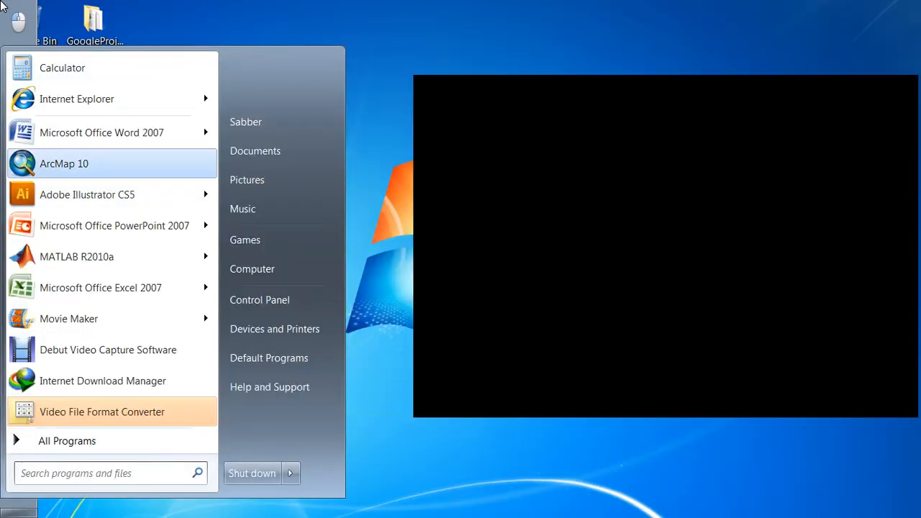
{"action": "left_click", "coordinate": [1, 3]}
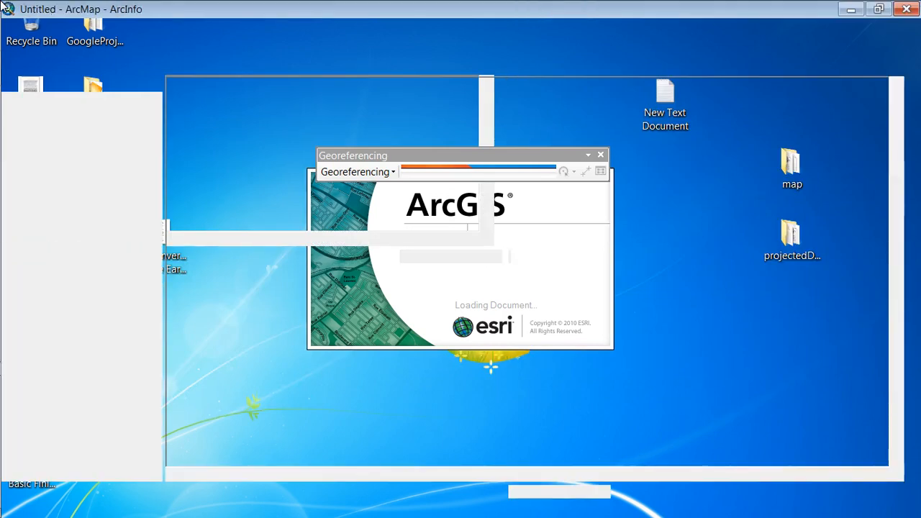
{"action": "key", "text": "Escape"}
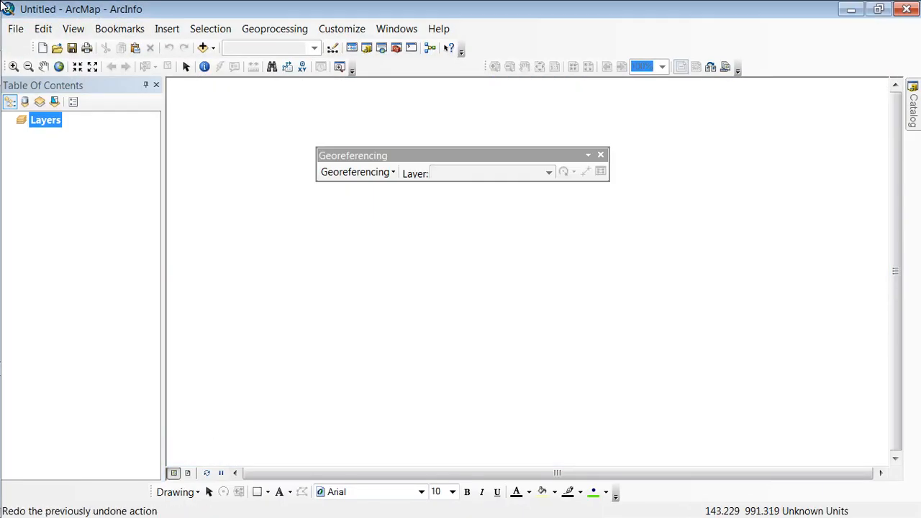
Step: Add the georeferenced image XXX.jpg from the GoogleProject folder to the blank map
{"action": "left_click", "coordinate": [203, 47]}
{"action": "left_click", "coordinate": [302, 180]}
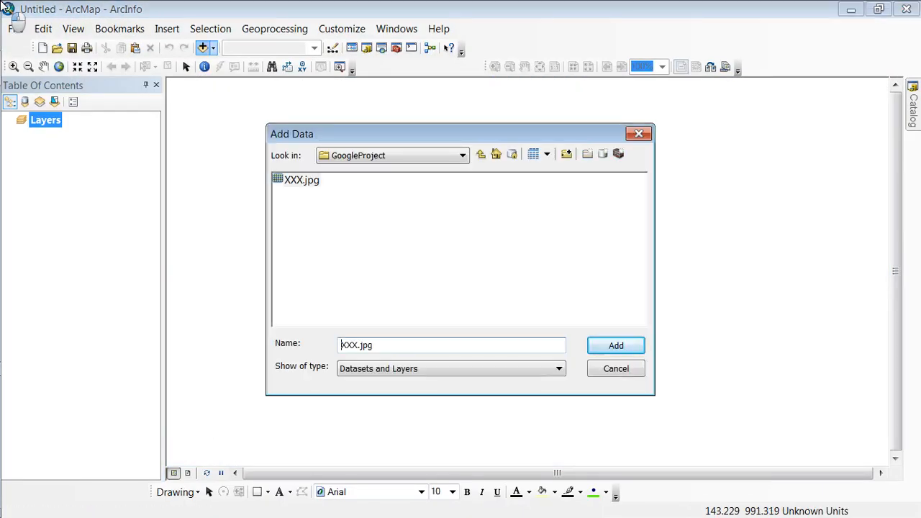
{"action": "left_click", "coordinate": [616, 346]}
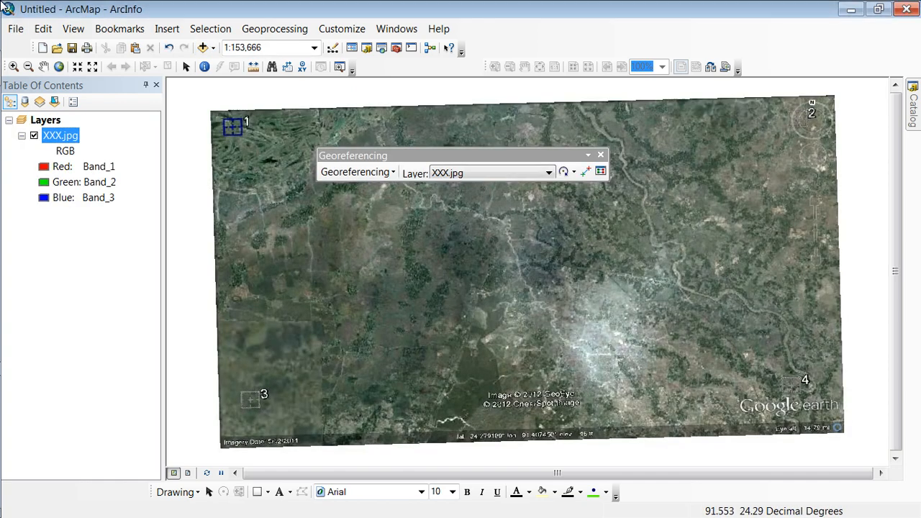
Step: Open the Project Raster tool from the Raster toolset and choose XXX.jpg as its input raster
{"action": "mouse_move", "coordinate": [913, 107]}
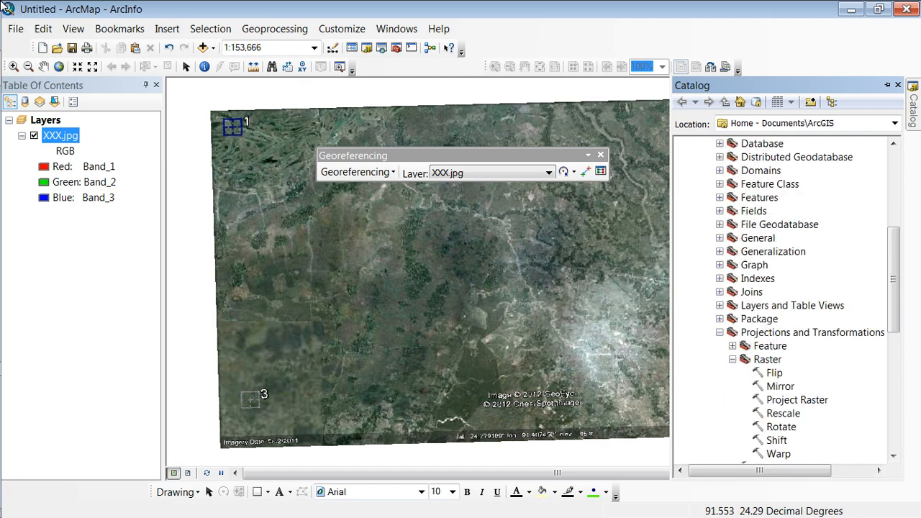
{"action": "left_click", "coordinate": [797, 399]}
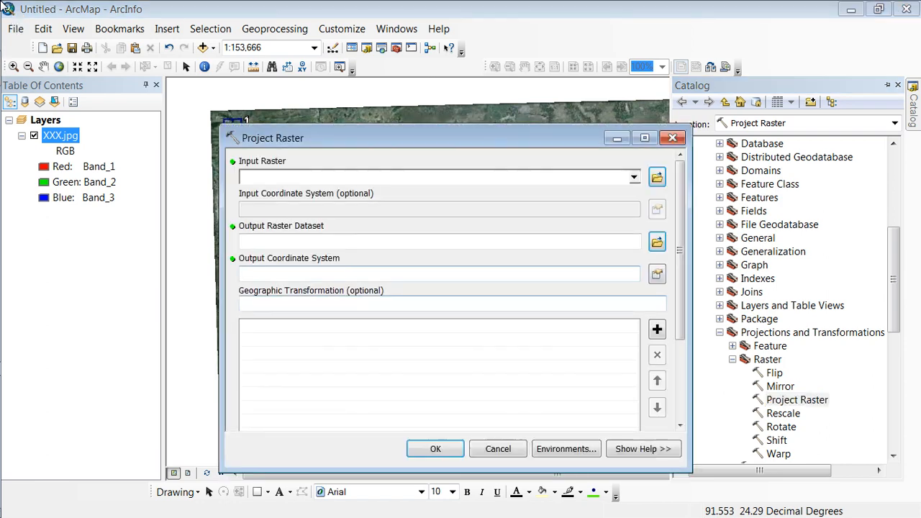
{"action": "left_click", "coordinate": [634, 177]}
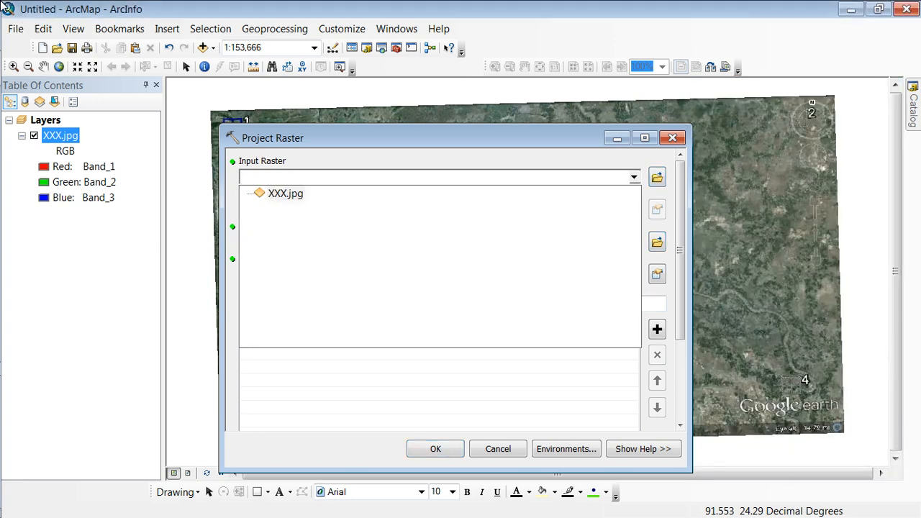
{"action": "left_click", "coordinate": [285, 193]}
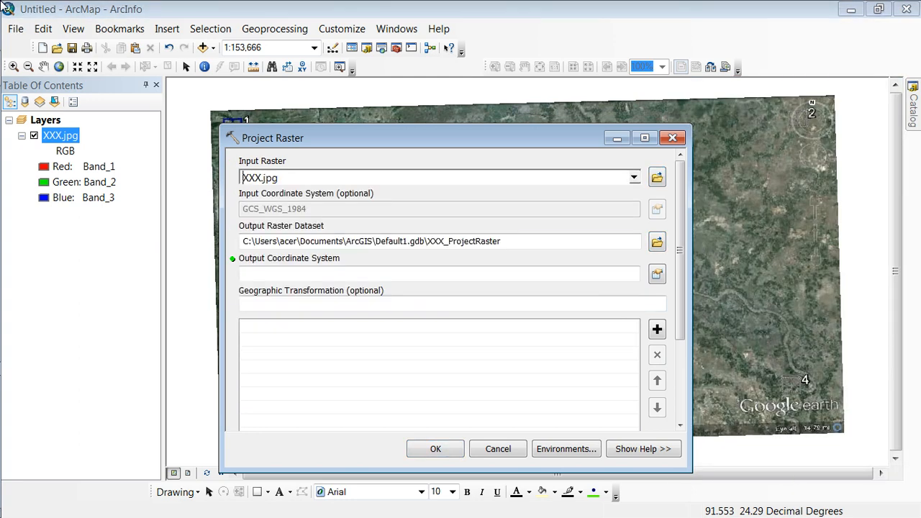
Step: For the output raster's location, create a folder named projeted image inside a new folder within GoogleProject
{"action": "left_click", "coordinate": [657, 242]}
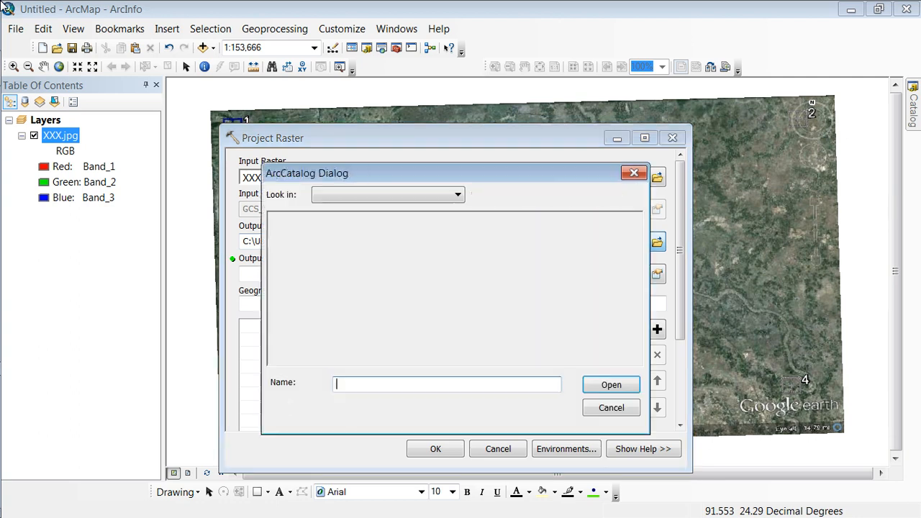
{"action": "left_click", "coordinate": [312, 233]}
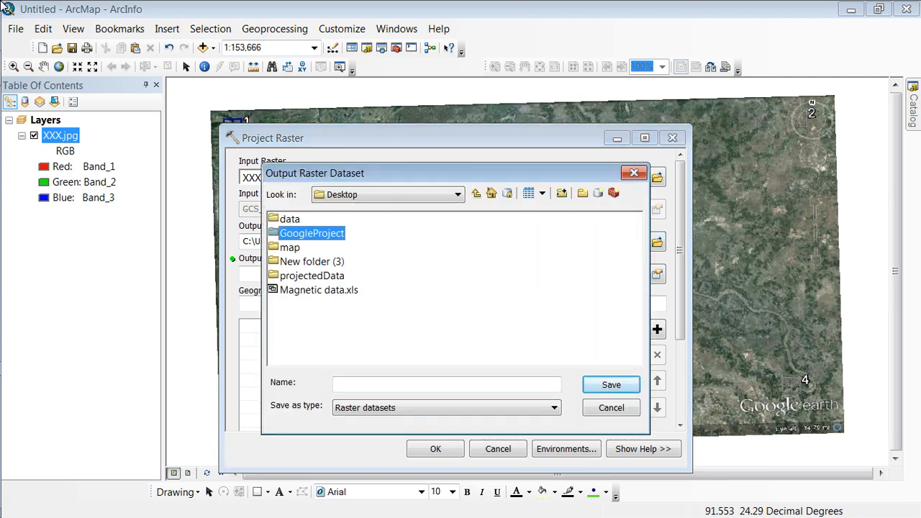
{"action": "double_click", "coordinate": [312, 233]}
{"action": "left_click", "coordinate": [583, 193]}
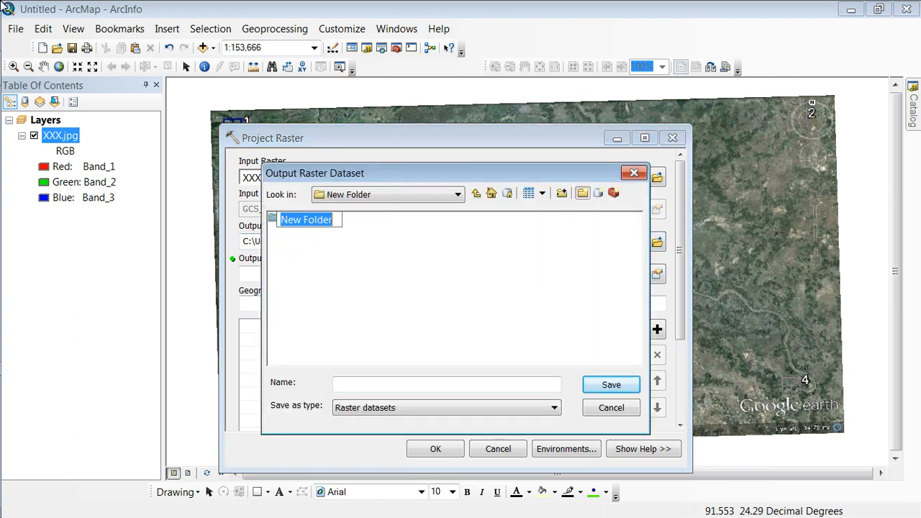
{"action": "type", "text": "proj"}
{"action": "key", "text": "BackSpace"}
{"action": "type", "text": "jeted image"}
{"action": "key", "text": "Return"}
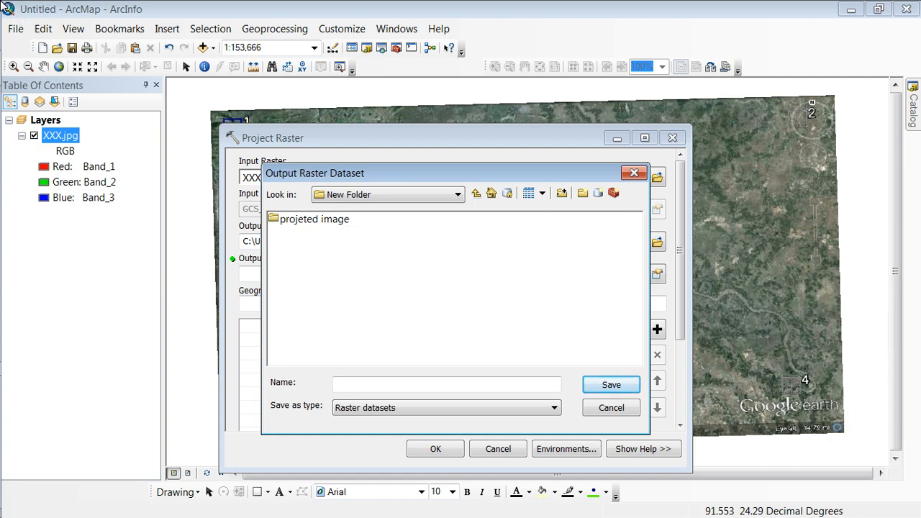
Step: Set the output raster dataset to PImage in the projeted image folder
{"action": "key", "text": "Return"}
{"action": "key", "text": "Tab"}
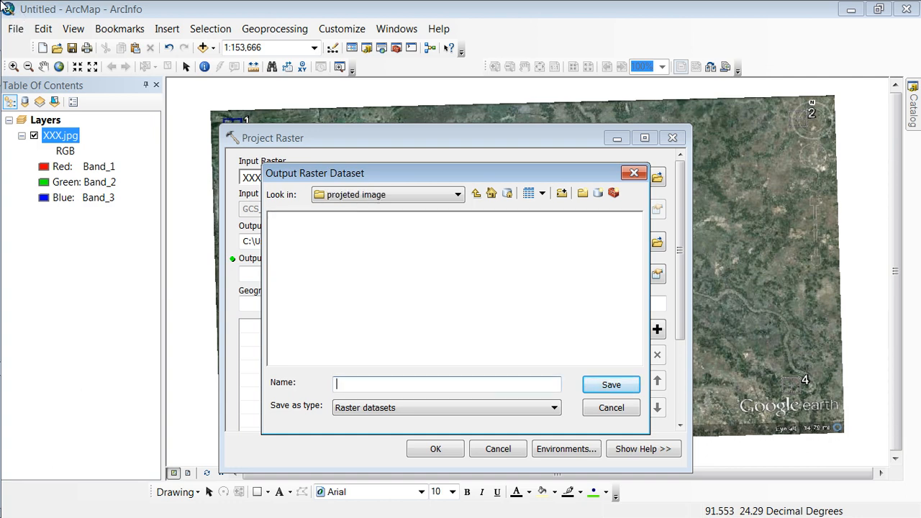
{"action": "type", "text": "PImage"}
{"action": "key", "text": "Return"}
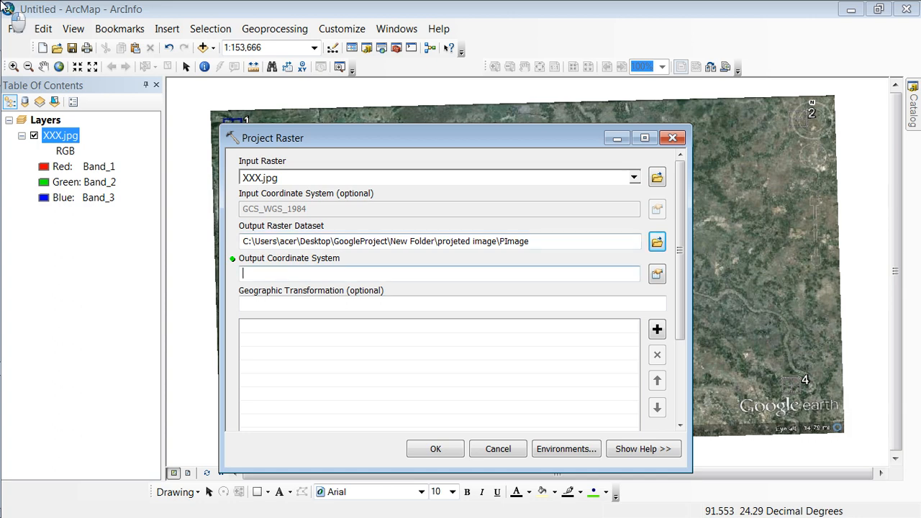
Step: For the output coordinate system, browse the predefined projected systems to UTM, WGS 1984, cancelling the download dialog that interrupts
{"action": "left_click", "coordinate": [657, 274]}
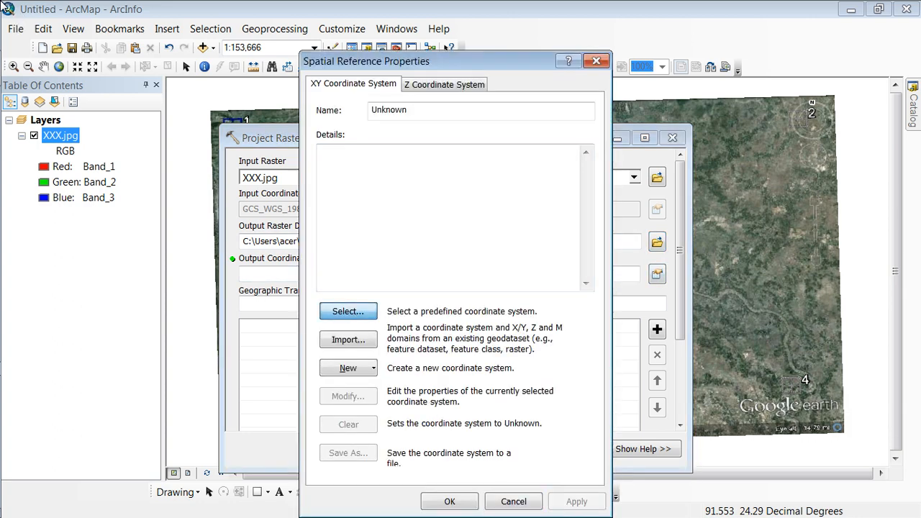
{"action": "left_click", "coordinate": [348, 311]}
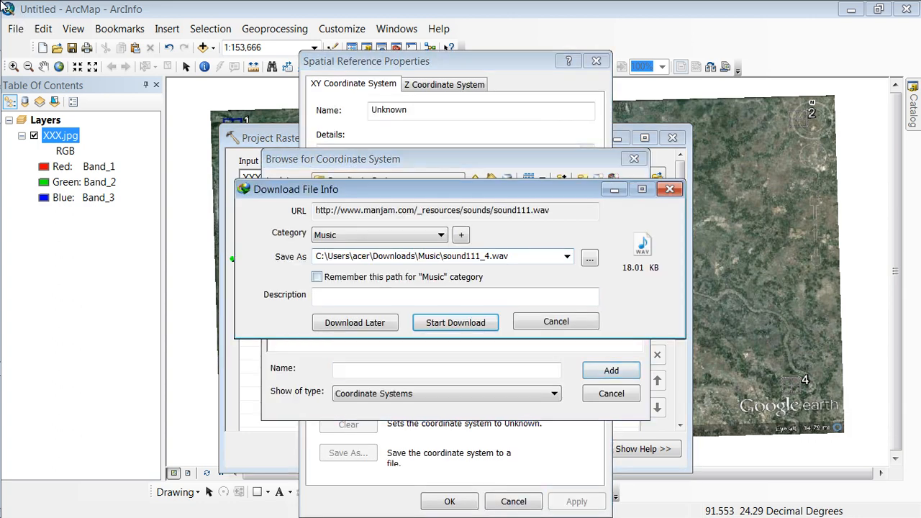
{"action": "left_click", "coordinate": [555, 321]}
{"action": "left_click", "coordinate": [506, 336]}
{"action": "double_click", "coordinate": [347, 219]}
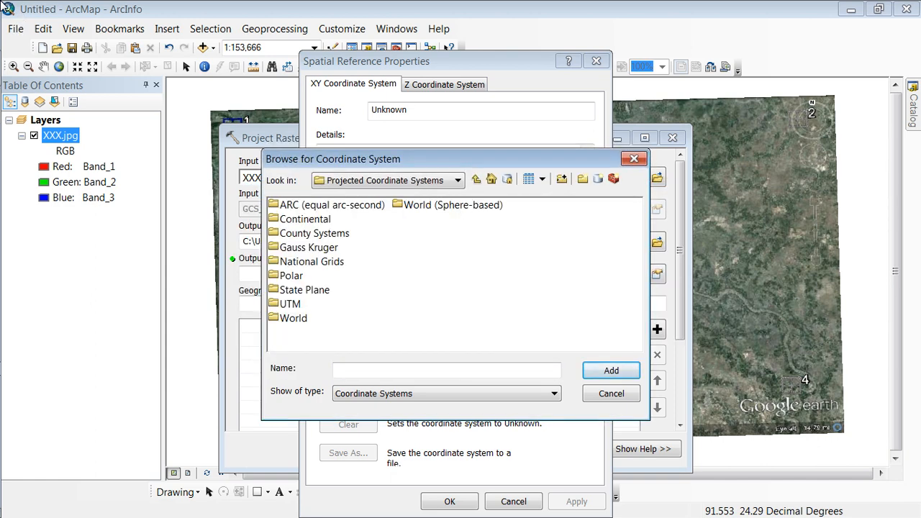
{"action": "double_click", "coordinate": [290, 303]}
{"action": "double_click", "coordinate": [394, 261]}
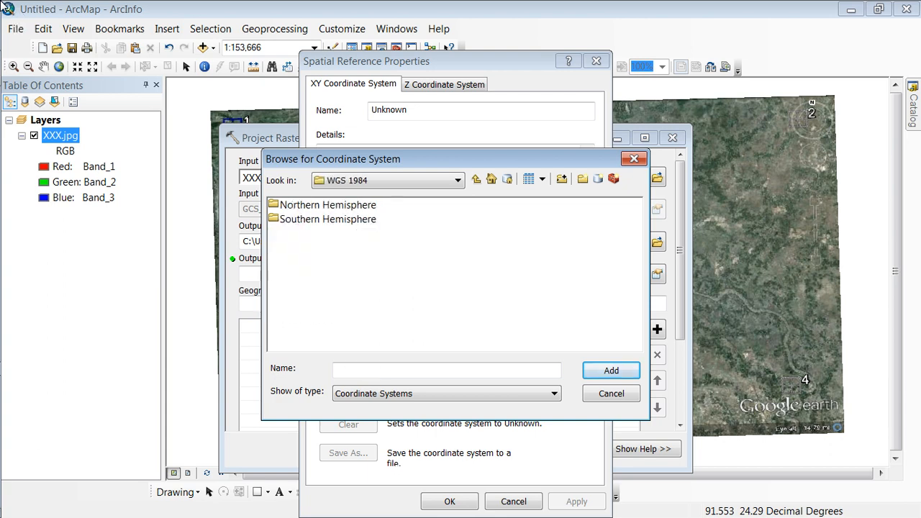
Step: Set the output coordinate system to Northern Hemisphere WGS 1984 UTM Zone 45N and run Project Raster
{"action": "left_click", "coordinate": [328, 204]}
{"action": "key", "text": "Escape"}
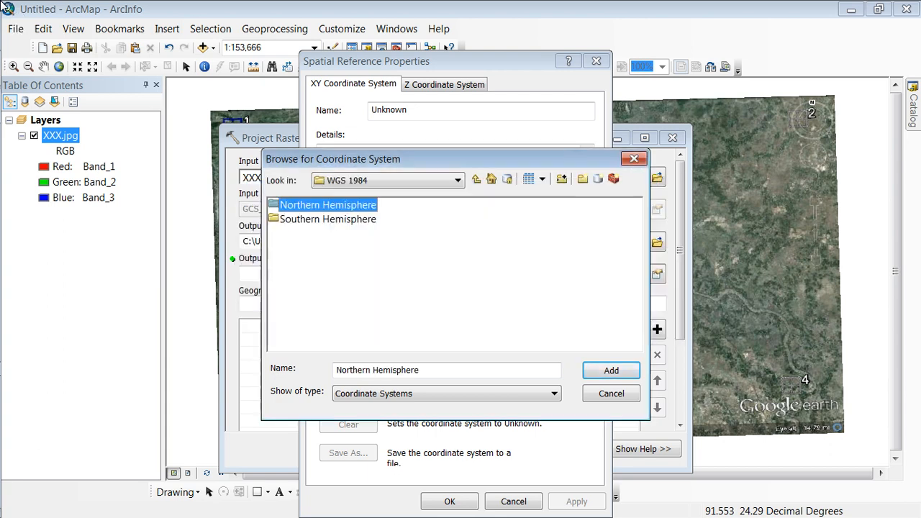
{"action": "key", "text": "Return"}
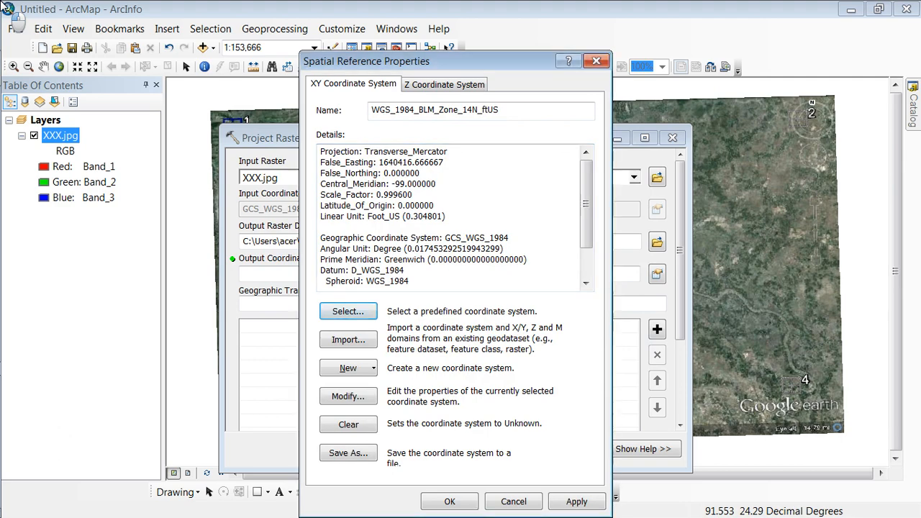
{"action": "left_click", "coordinate": [348, 308]}
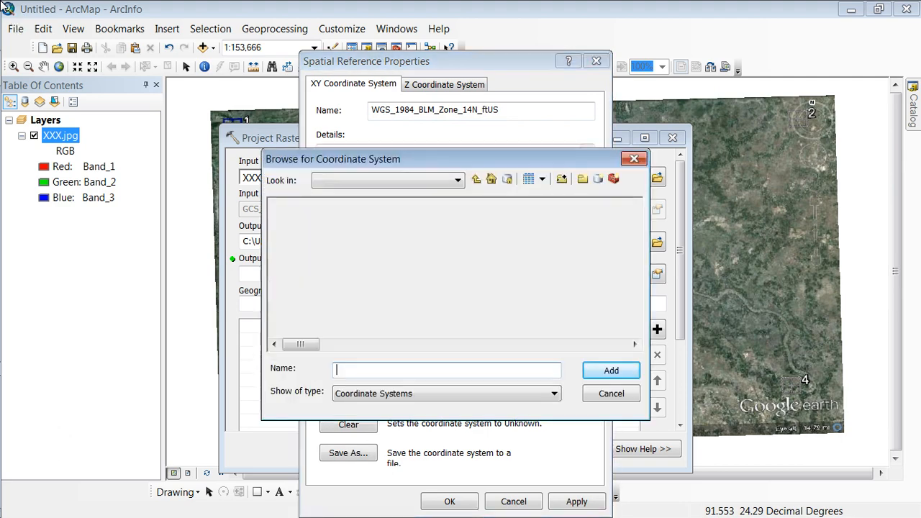
{"action": "left_click", "coordinate": [349, 305]}
{"action": "left_click_drag", "start_coordinate": [301, 344], "coordinate": [455, 344]}
{"action": "double_click", "coordinate": [535, 318]}
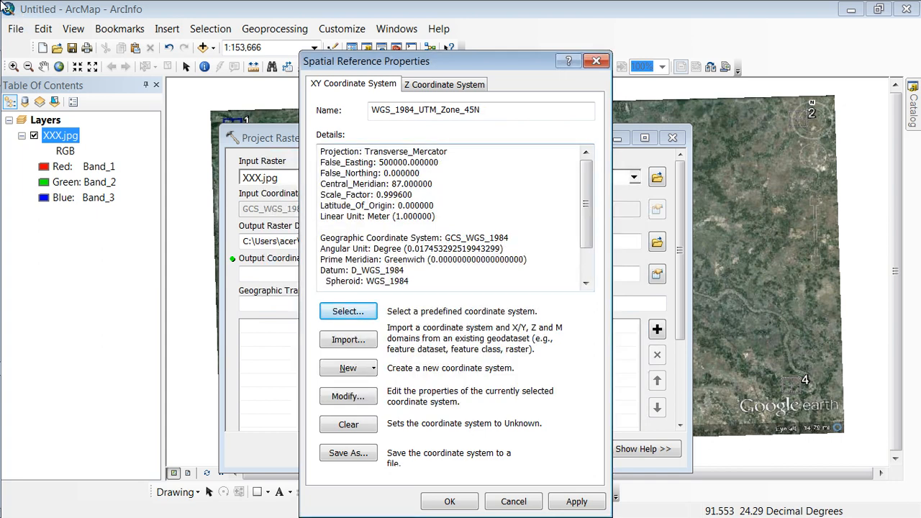
{"action": "left_click", "coordinate": [449, 501]}
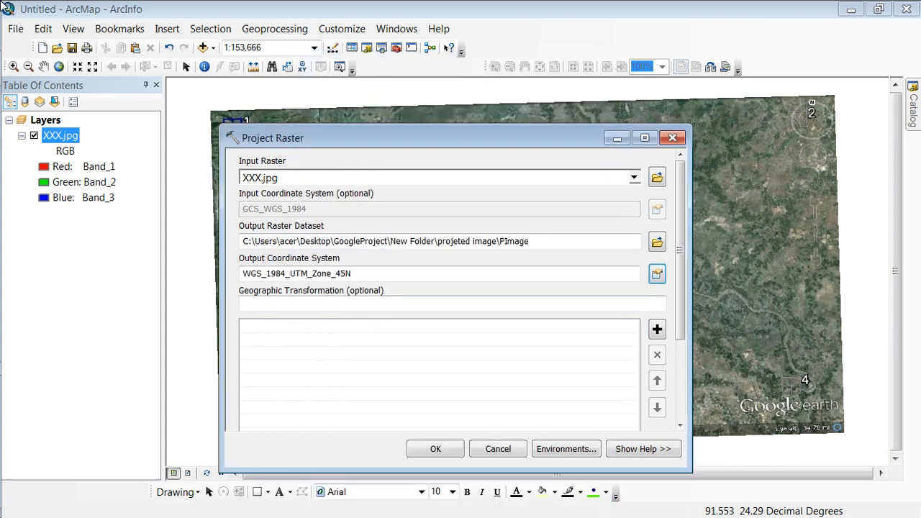
{"action": "left_click", "coordinate": [435, 448]}
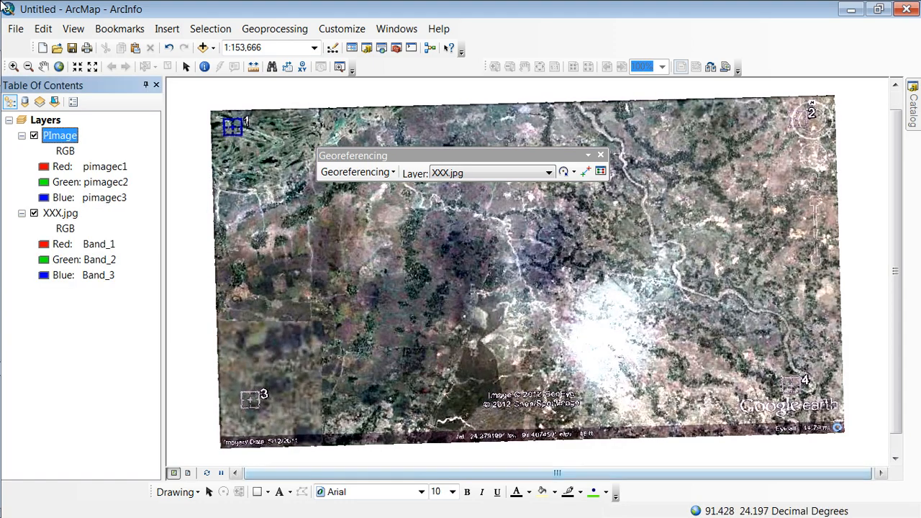
Step: Close ArcMap without saving the untitled map, and relaunch it with a blank map
{"action": "key", "text": "alt+F4"}
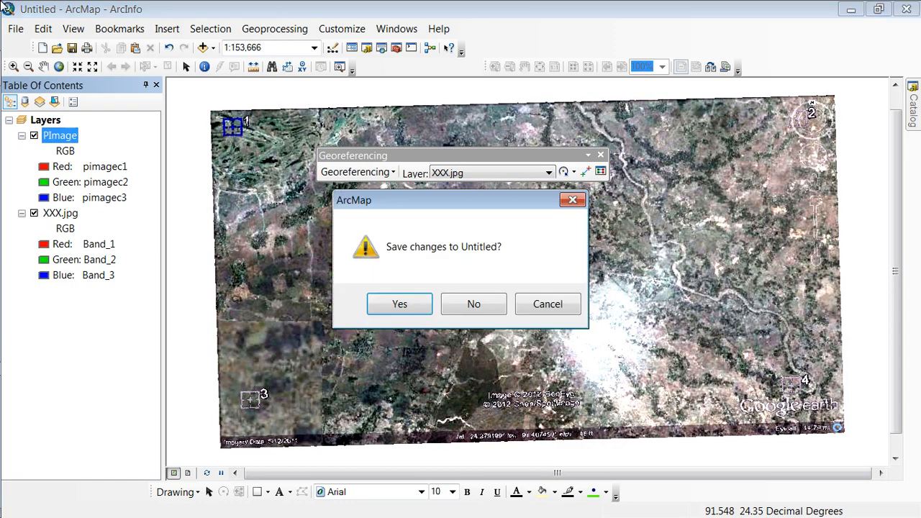
{"action": "key", "text": "n"}
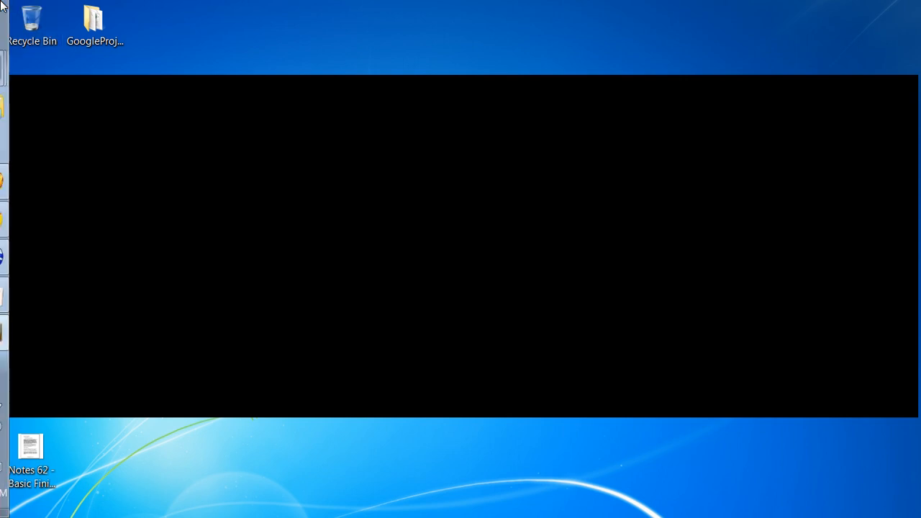
{"action": "left_click", "coordinate": [3, 6]}
{"action": "left_click", "coordinate": [2, 6]}
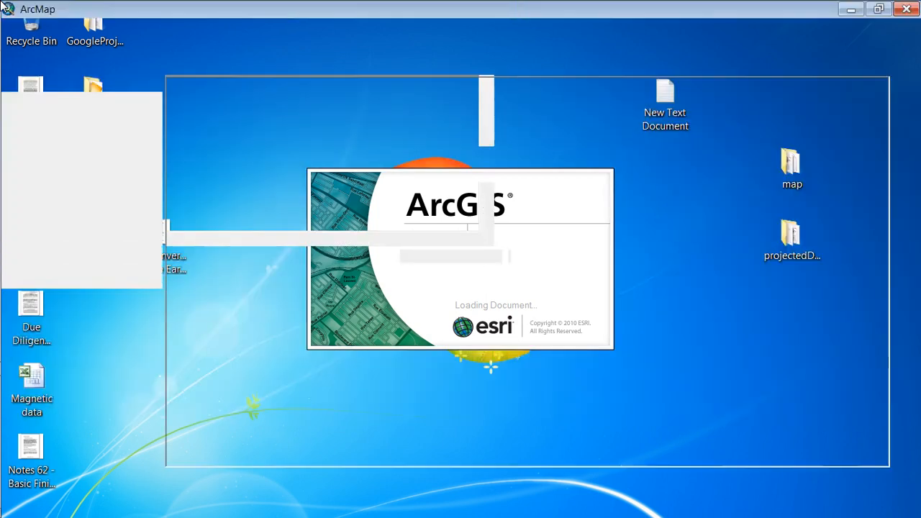
{"action": "key", "text": "Escape"}
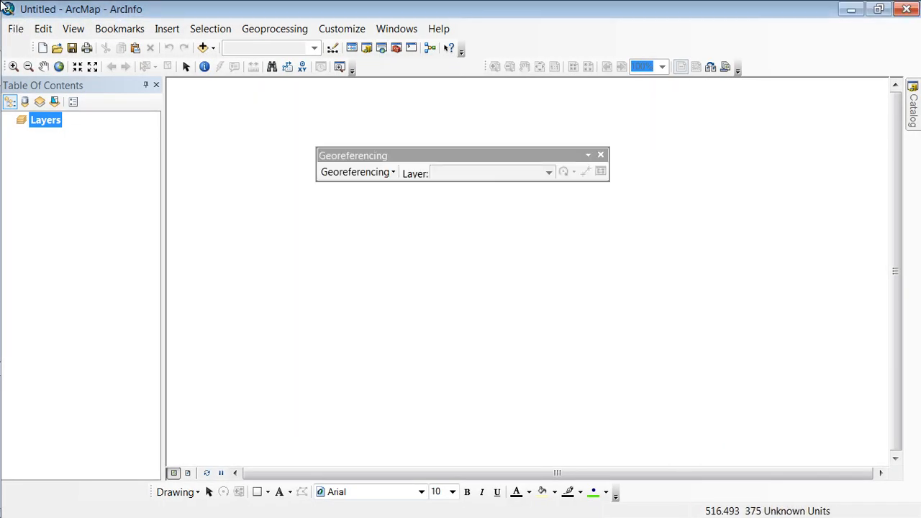
Step: Add the projected raster pimage from the projeted image folder inside GoogleProject's New Folder to the map
{"action": "left_click", "coordinate": [203, 47]}
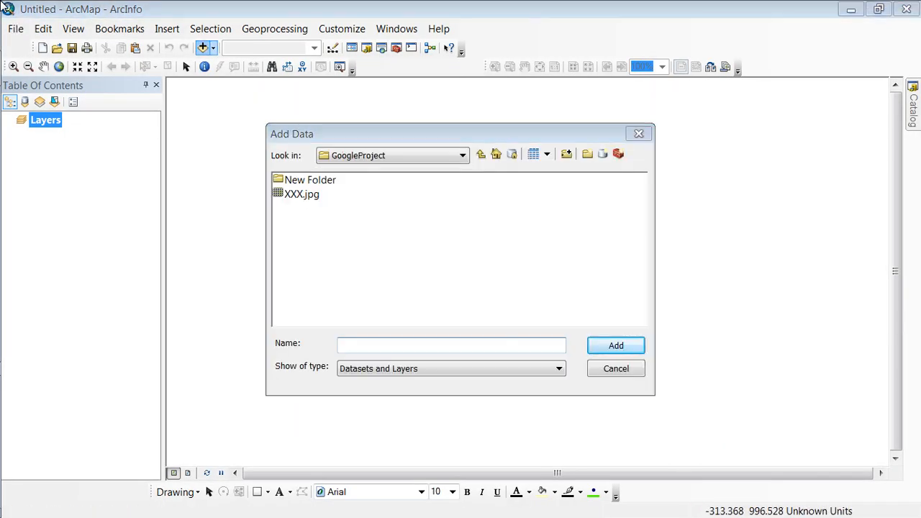
{"action": "double_click", "coordinate": [310, 180]}
{"action": "double_click", "coordinate": [319, 180]}
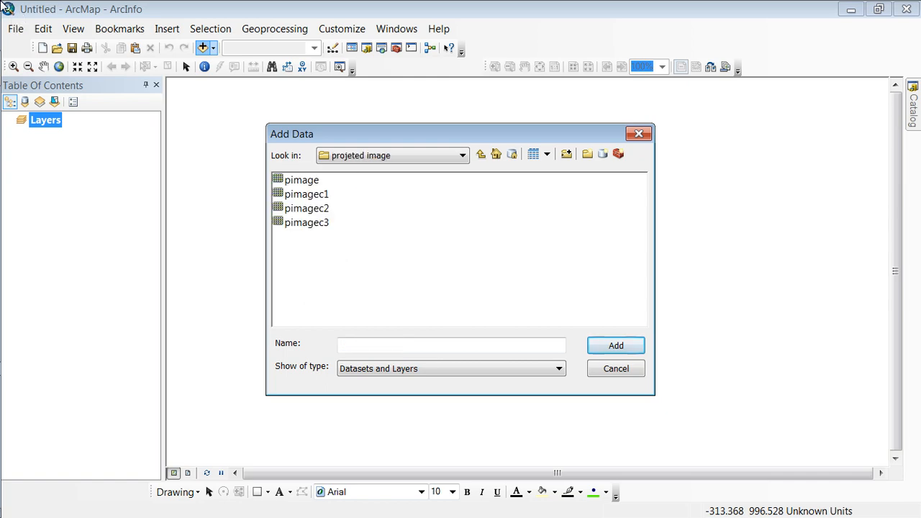
{"action": "double_click", "coordinate": [300, 180]}
{"action": "left_click", "coordinate": [481, 154]}
{"action": "left_click", "coordinate": [302, 180]}
{"action": "left_click", "coordinate": [616, 345]}
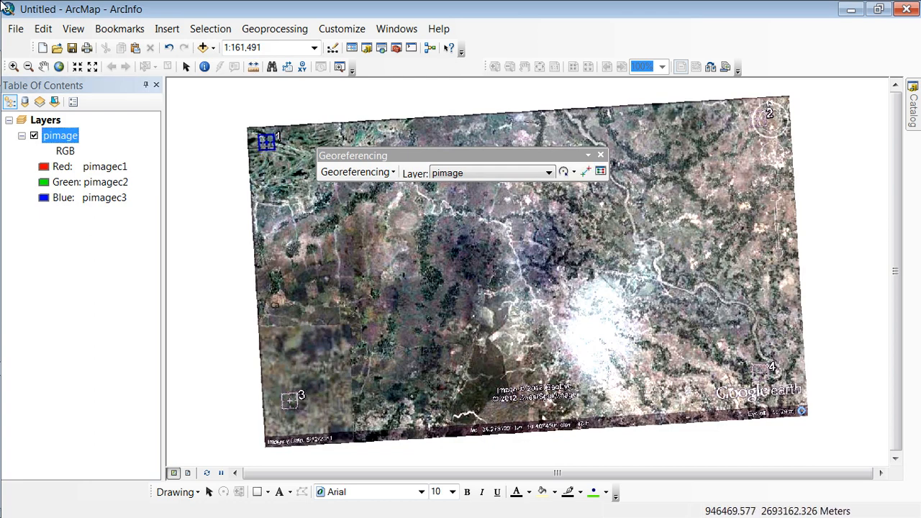
Step: In the pimage layer's RGB composite symbology, turn off the Green and Blue channels, leaving only Red, and apply the change
{"action": "right_click", "coordinate": [65, 136]}
{"action": "key", "text": "Escape"}
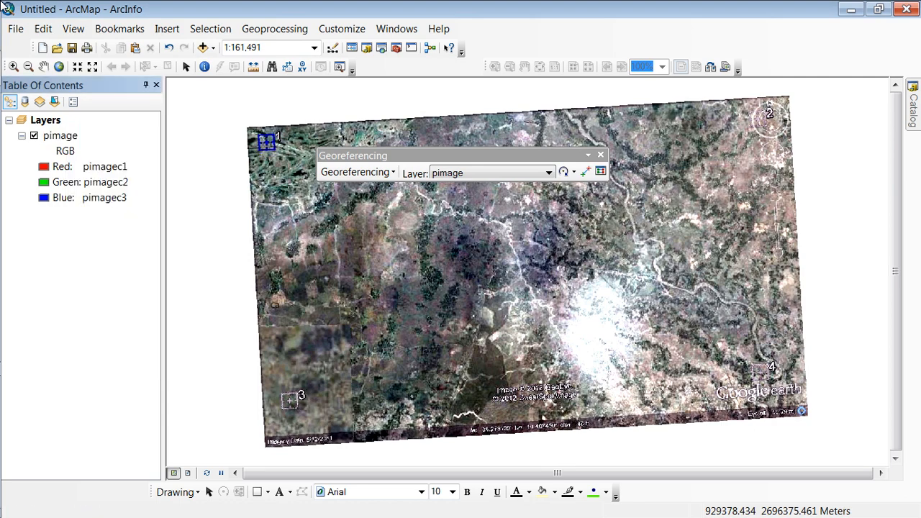
{"action": "right_click", "coordinate": [54, 135]}
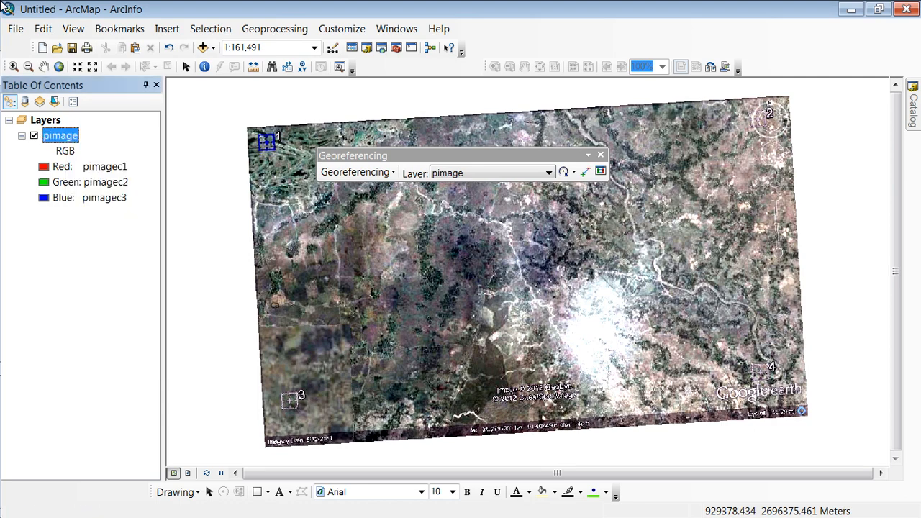
{"action": "left_click", "coordinate": [101, 368]}
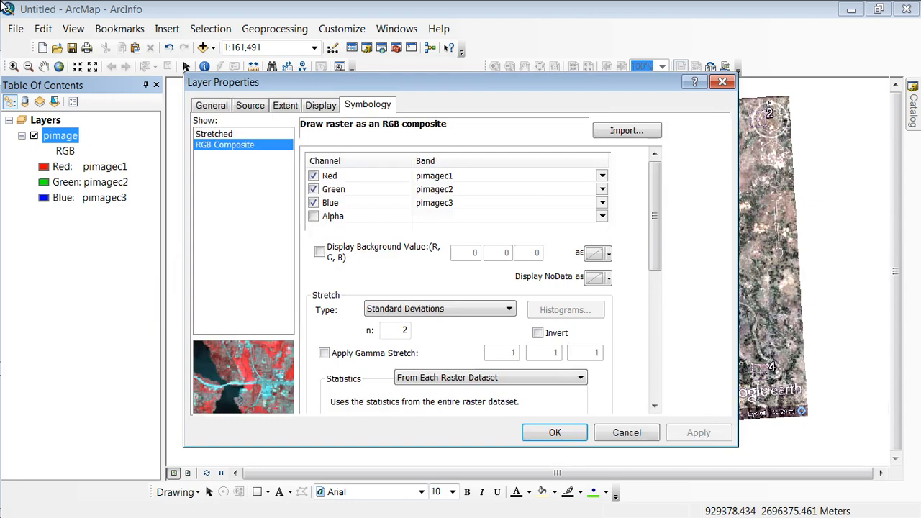
{"action": "left_click_drag", "start_coordinate": [359, 82], "coordinate": [558, 67]}
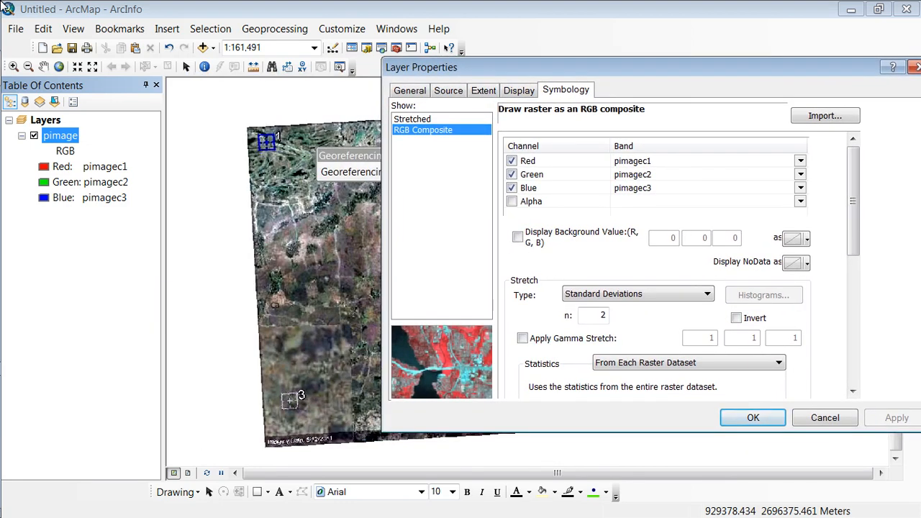
{"action": "left_click", "coordinate": [532, 174]}
{"action": "left_click", "coordinate": [511, 188]}
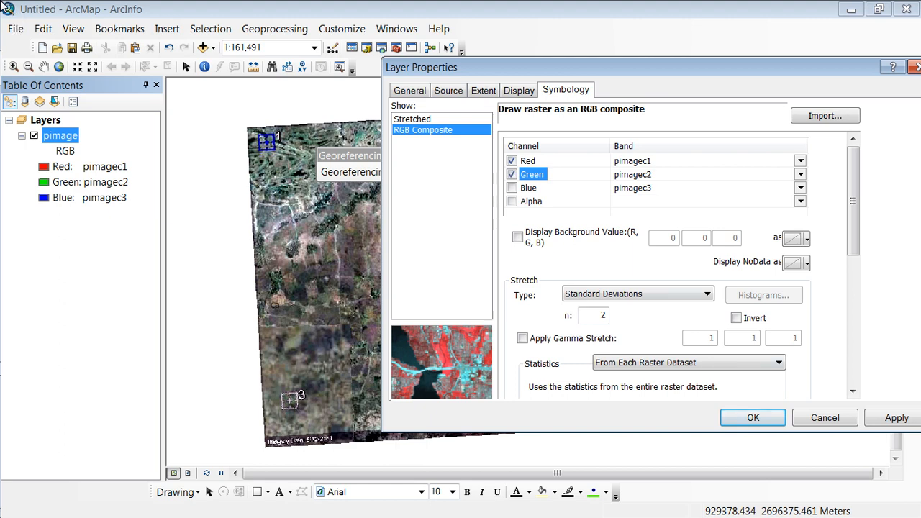
{"action": "key", "text": "Return"}
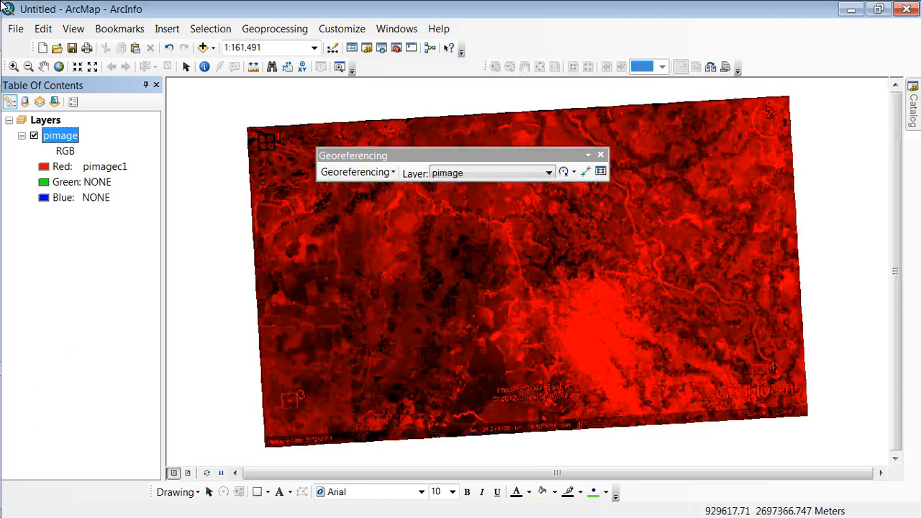
Step: In pimage's RGB composite symbology, turn on only the Green channel and apply the change
{"action": "right_click", "coordinate": [60, 135]}
{"action": "left_click", "coordinate": [110, 370]}
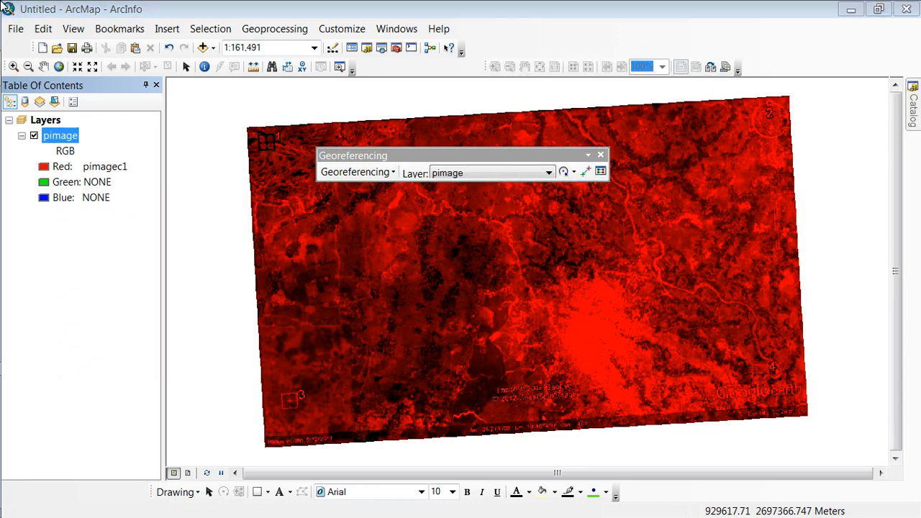
{"action": "left_click", "coordinate": [313, 189]}
{"action": "left_click", "coordinate": [313, 176]}
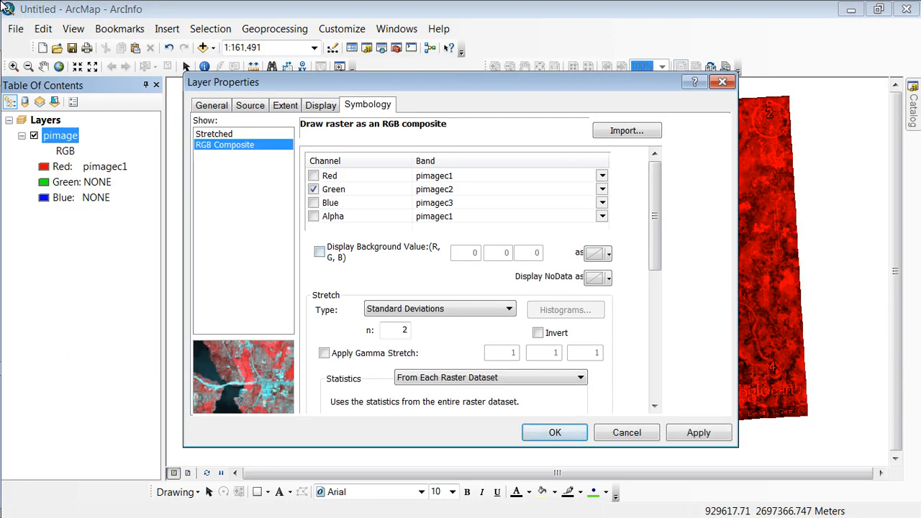
{"action": "left_click", "coordinate": [697, 433]}
{"action": "left_click_drag", "start_coordinate": [461, 82], "coordinate": [582, 89]}
Step: Switch the pimage symbology to Stretched with band pimagec1 and apply it to the map
{"action": "left_click", "coordinate": [431, 196]}
{"action": "left_click", "coordinate": [331, 140]}
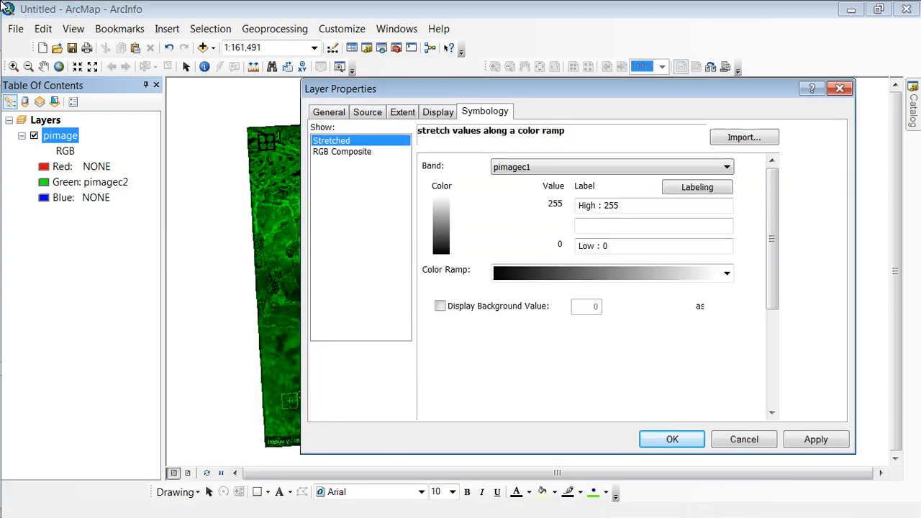
{"action": "left_click_drag", "start_coordinate": [554, 89], "coordinate": [639, 93]}
{"action": "left_click", "coordinate": [900, 443]}
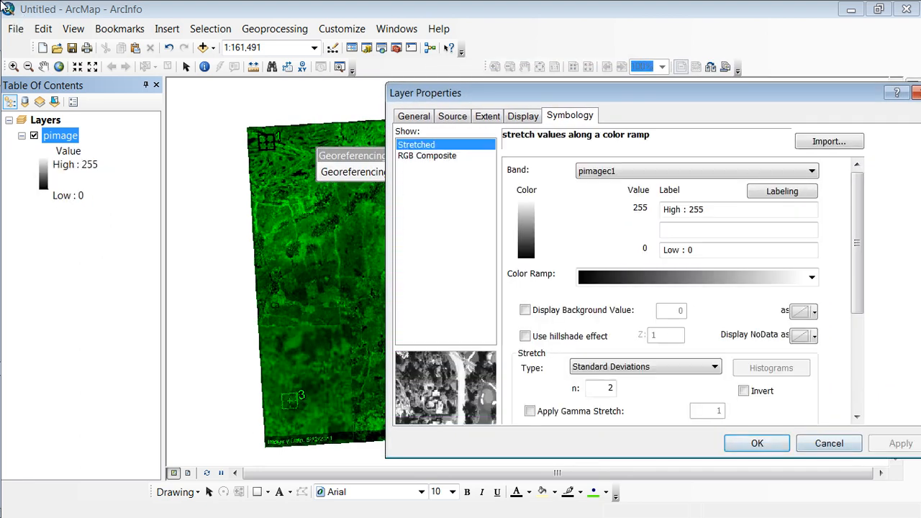
{"action": "mouse_move", "coordinate": [497, 93]}
{"action": "left_mouse_down"}
{"action": "mouse_move", "coordinate": [542, 195]}
{"action": "mouse_move", "coordinate": [579, 471]}
{"action": "mouse_move", "coordinate": [285, 196]}
{"action": "left_mouse_up"}
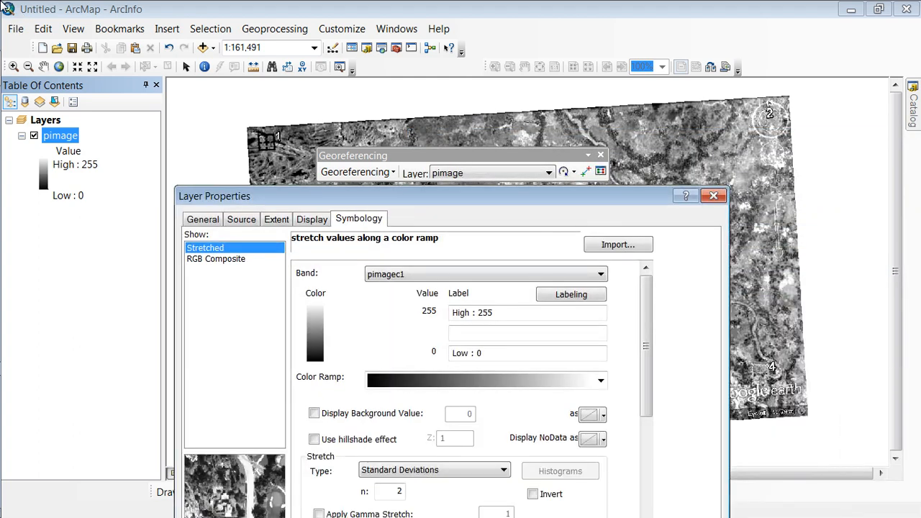
Step: Show bands pimagec2 and pimagec3 one after the other in the stretched symbology, applying each
{"action": "left_click", "coordinate": [477, 354]}
{"action": "left_click", "coordinate": [477, 312]}
{"action": "double_click", "coordinate": [485, 312]}
{"action": "left_click_drag", "start_coordinate": [432, 196], "coordinate": [254, 92]}
{"action": "left_click", "coordinate": [518, 268]}
{"action": "left_click", "coordinate": [432, 294]}
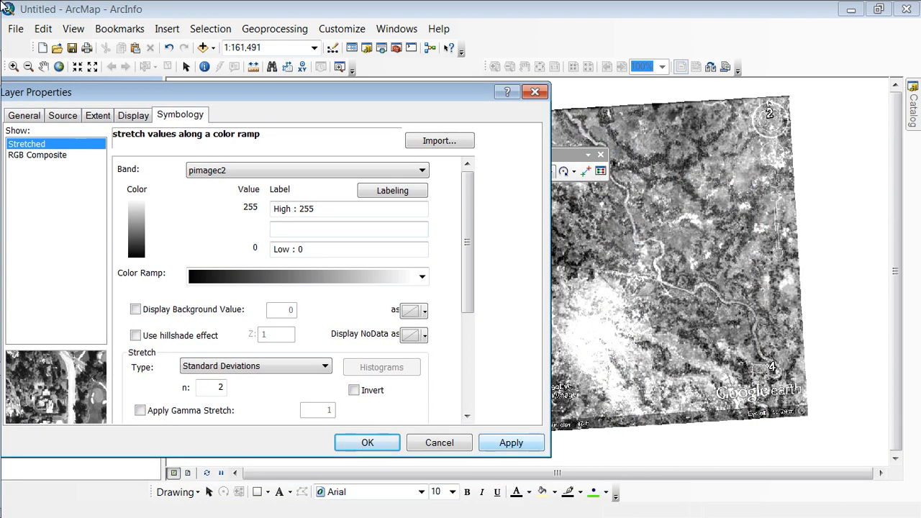
{"action": "left_click", "coordinate": [511, 442]}
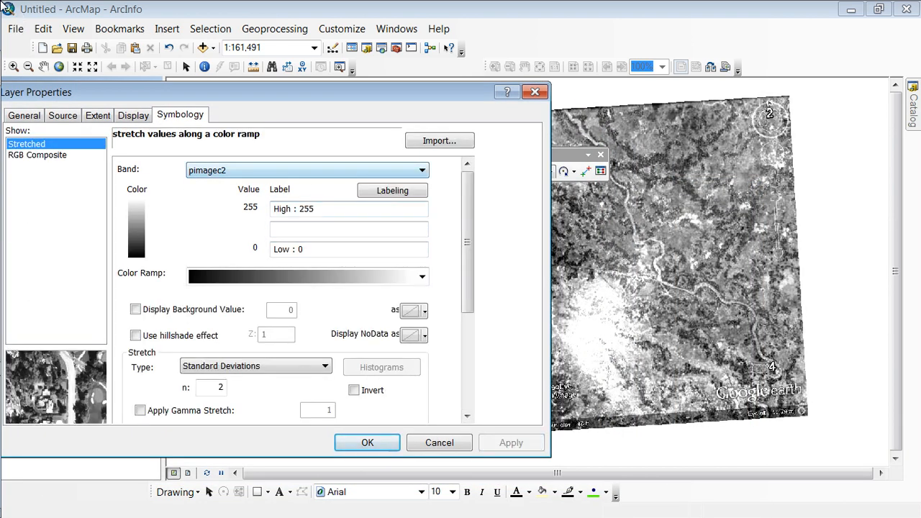
{"action": "left_click", "coordinate": [244, 170]}
{"action": "left_click", "coordinate": [243, 200]}
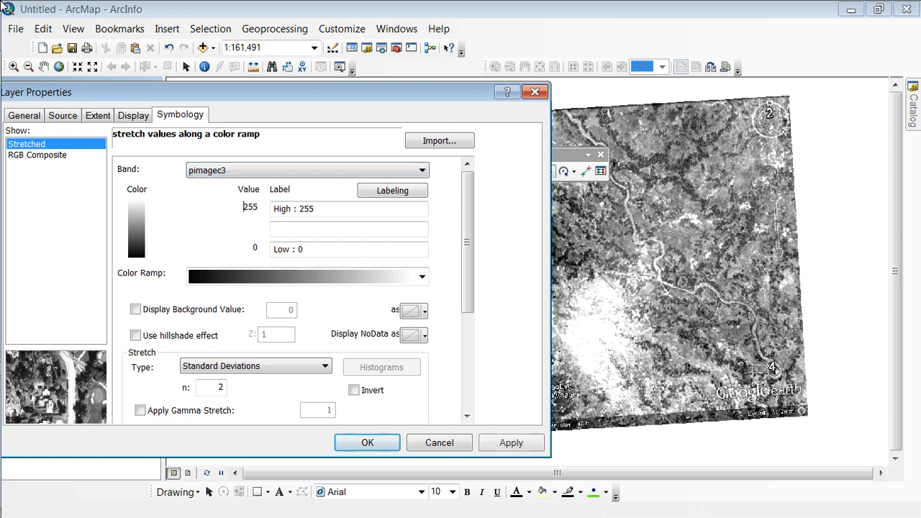
{"action": "left_click", "coordinate": [511, 443]}
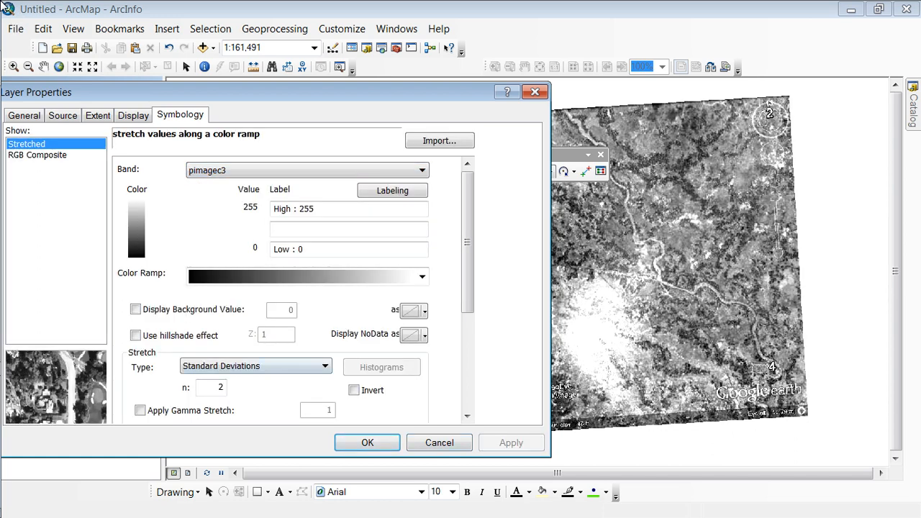
Step: Set the stretch type of the stretched symbology to Histogram Equalize and apply it
{"action": "left_click", "coordinate": [255, 365]}
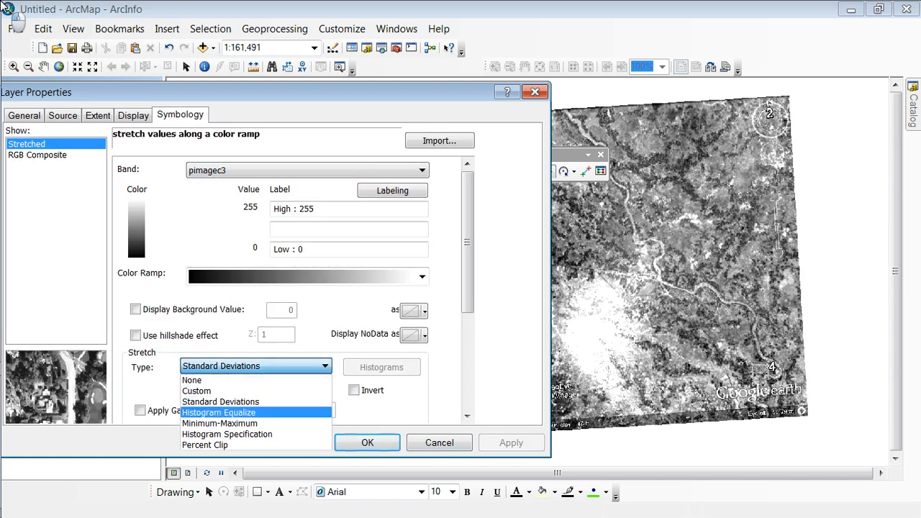
{"action": "left_click", "coordinate": [219, 412]}
{"action": "left_click", "coordinate": [526, 323]}
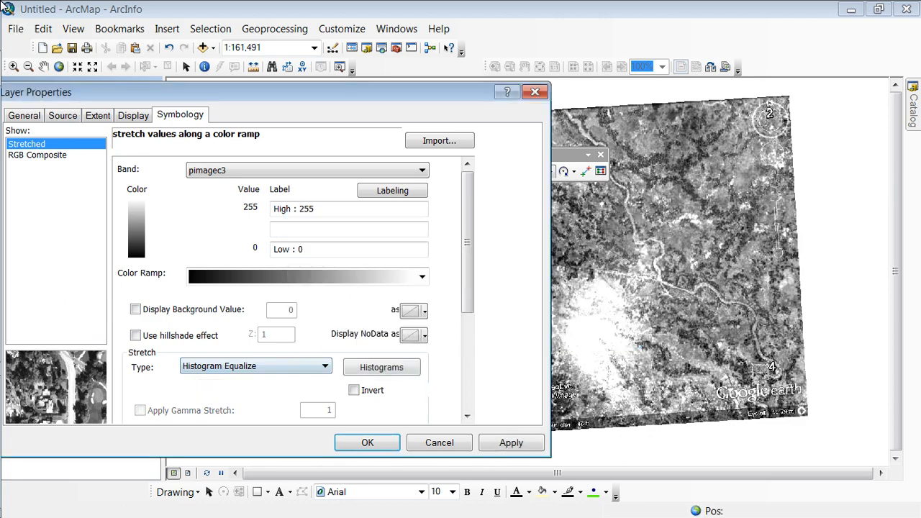
{"action": "left_click", "coordinate": [511, 442]}
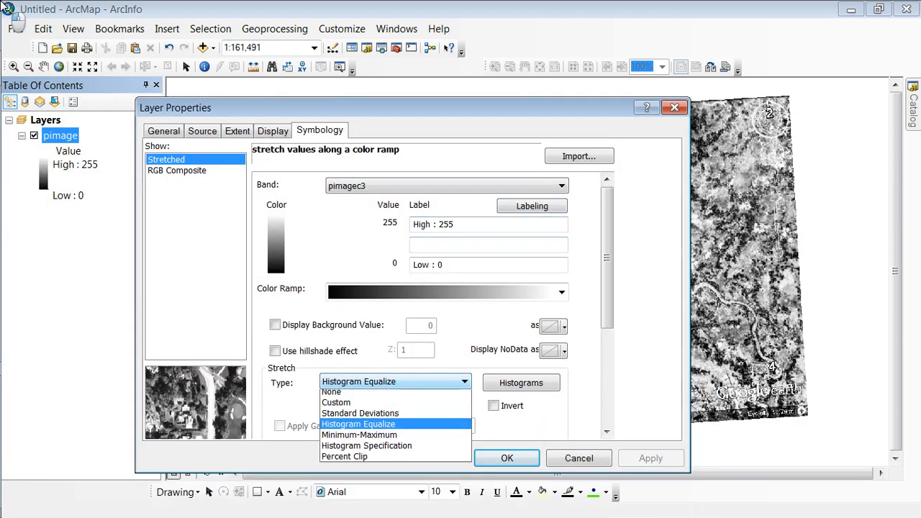
Step: Change the stretched band to pimagec1 with the Histogram Equalize stretch type and apply it
{"action": "left_click", "coordinate": [3, 3]}
{"action": "left_click", "coordinate": [446, 186]}
{"action": "left_click", "coordinate": [347, 200]}
{"action": "left_click", "coordinate": [395, 381]}
{"action": "left_click", "coordinate": [358, 427]}
{"action": "left_click", "coordinate": [650, 458]}
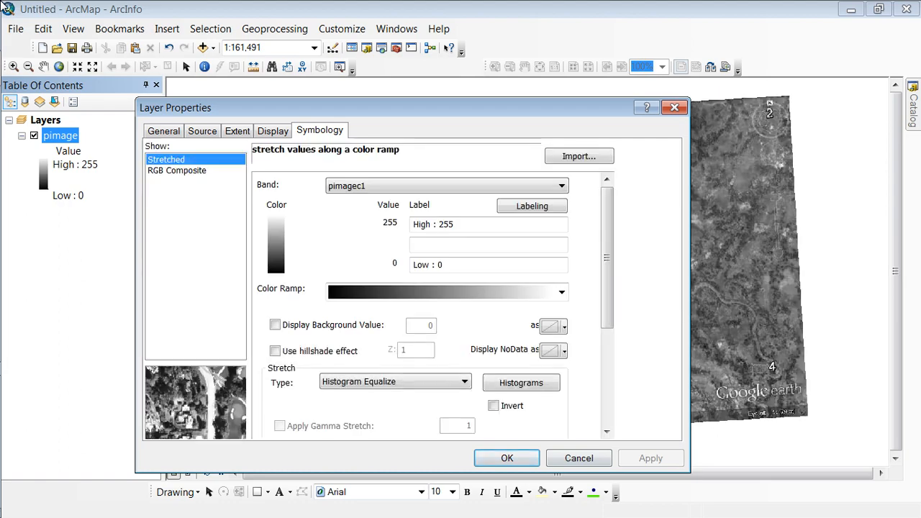
{"action": "left_click_drag", "start_coordinate": [547, 107], "coordinate": [632, 84]}
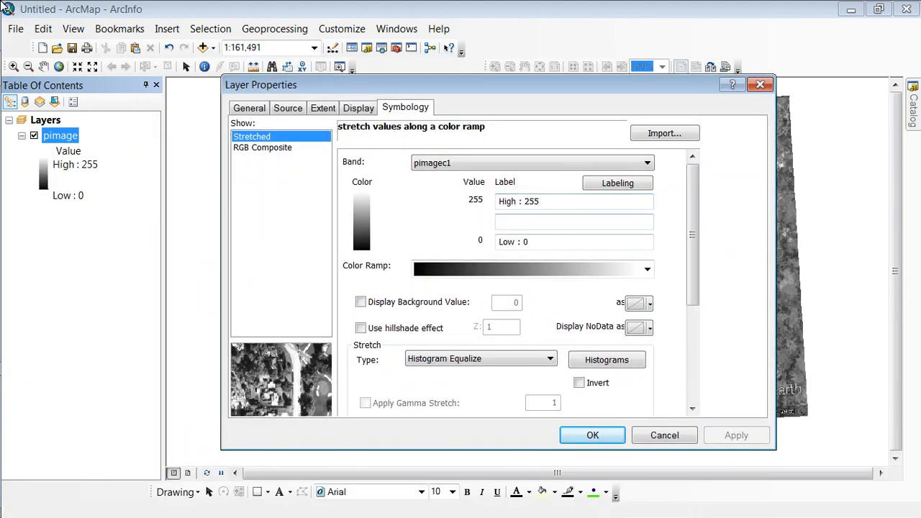
Step: Switch the symbology to RGB Composite with pimagec1, pimagec2 and pimagec3 as Red, Green and Blue, and apply it
{"action": "key", "text": "Down"}
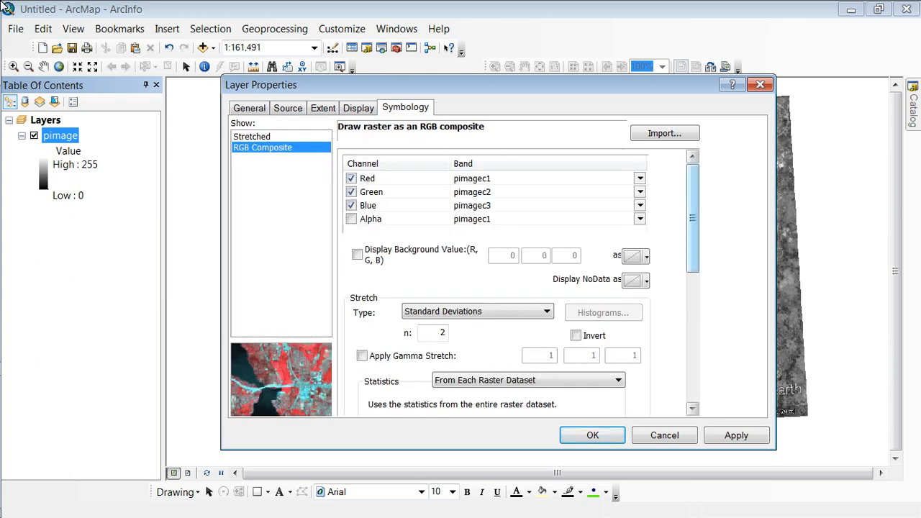
{"action": "left_click", "coordinate": [639, 178]}
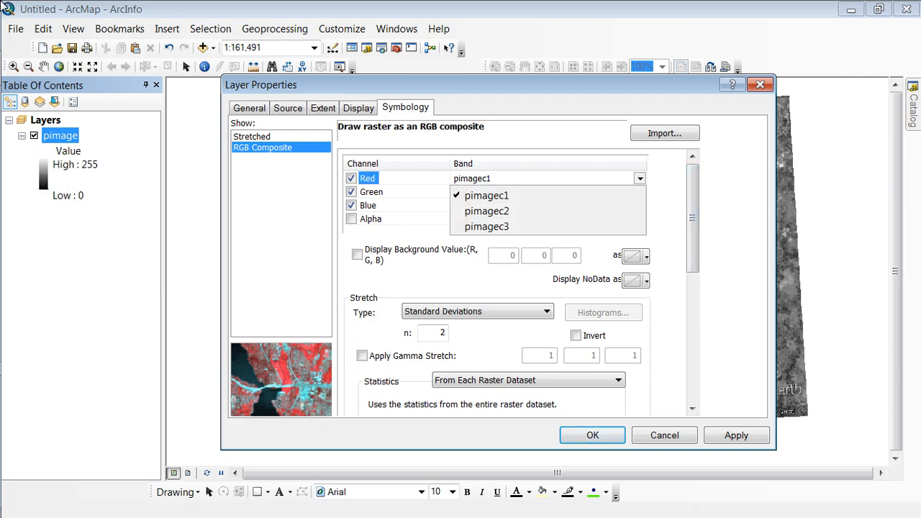
{"action": "key", "text": "Escape"}
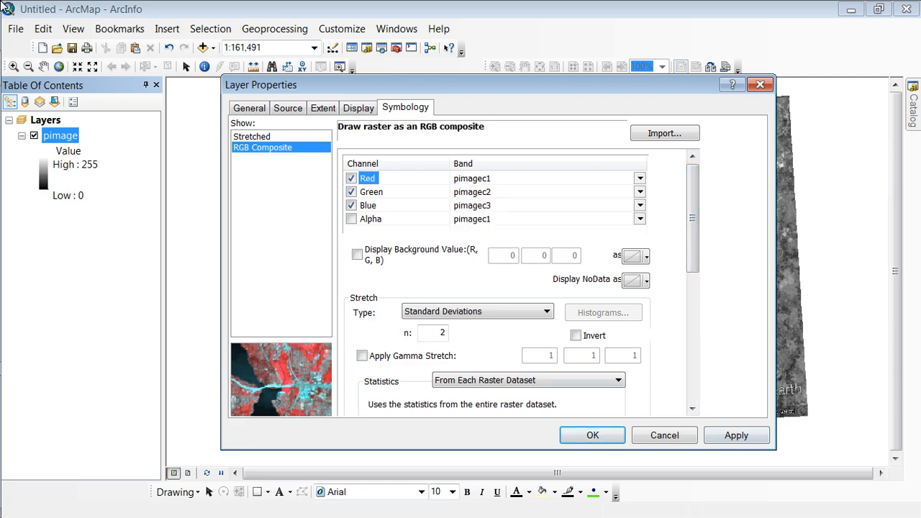
{"action": "left_click", "coordinate": [736, 435]}
{"action": "left_click_drag", "start_coordinate": [576, 84], "coordinate": [511, 109]}
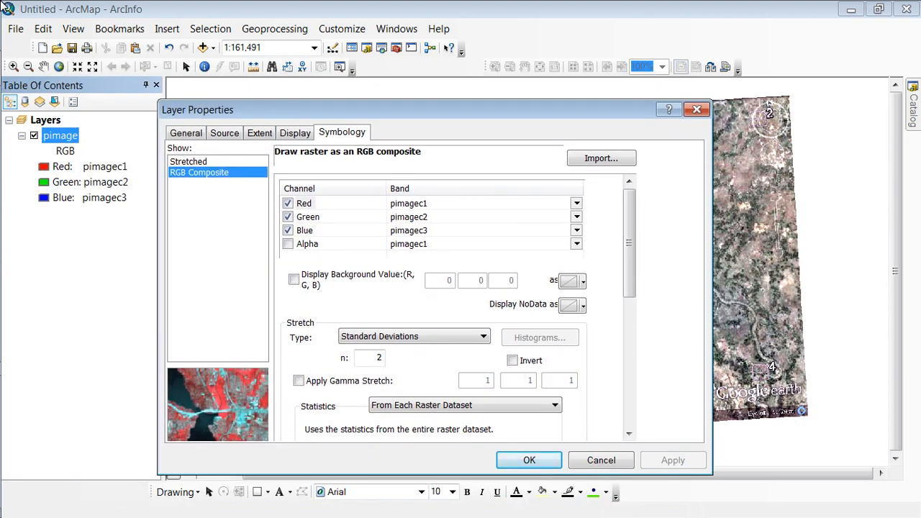
Step: Apply the RGB composite with a single channel turned off each time: Red, Green, and finally Blue
{"action": "left_click", "coordinate": [288, 203]}
{"action": "left_click", "coordinate": [672, 460]}
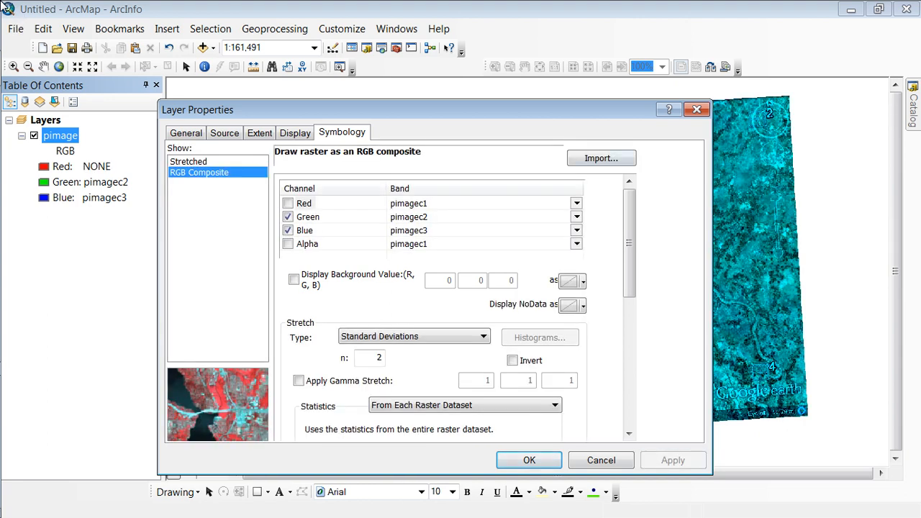
{"action": "left_click", "coordinate": [288, 203]}
{"action": "left_click", "coordinate": [287, 217]}
{"action": "left_click", "coordinate": [672, 460]}
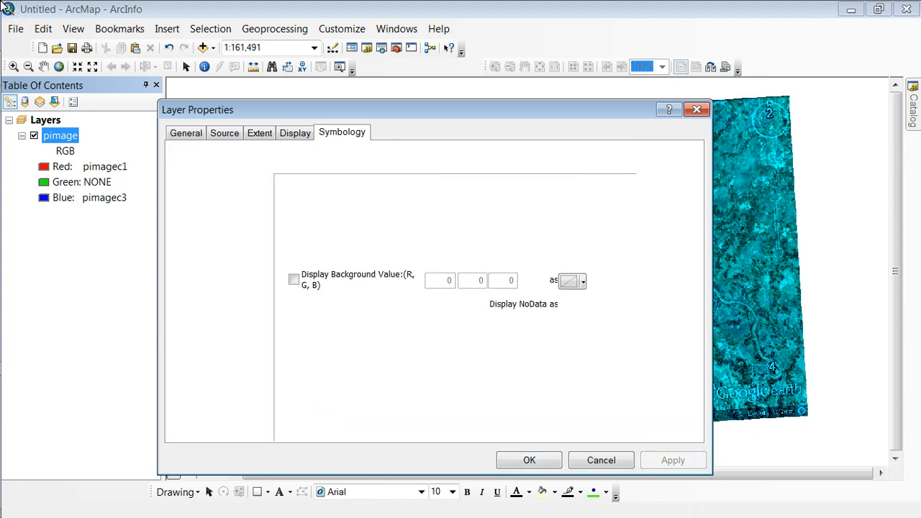
{"action": "left_click", "coordinate": [288, 216]}
{"action": "left_click", "coordinate": [288, 231]}
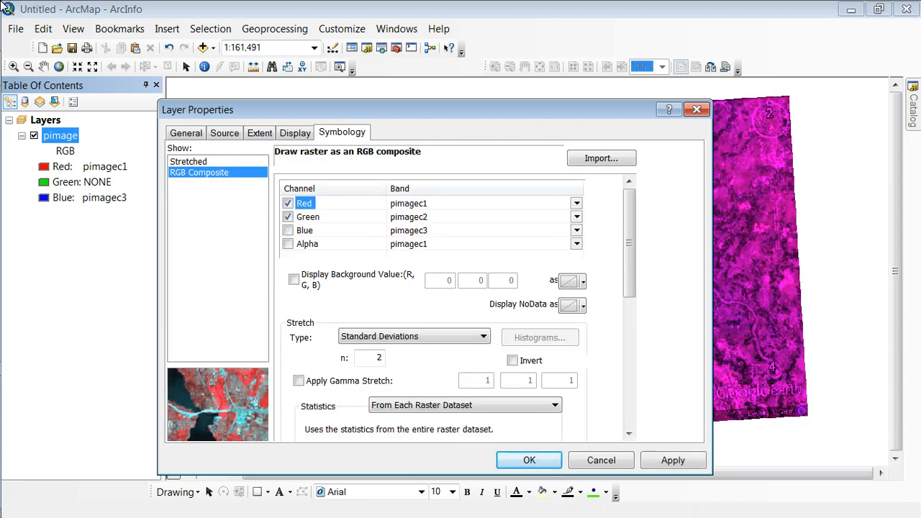
{"action": "left_click", "coordinate": [672, 460]}
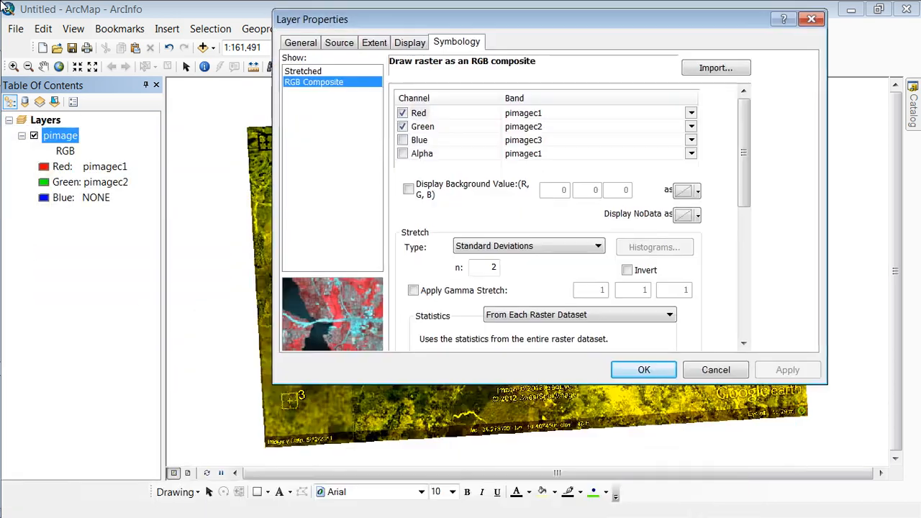
Step: Enable Display Background Value for 0, 0, 0 and turn the Blue channel back on, applying both changes
{"action": "left_click_drag", "start_coordinate": [528, 19], "coordinate": [500, 134]}
{"action": "left_click", "coordinate": [379, 304]}
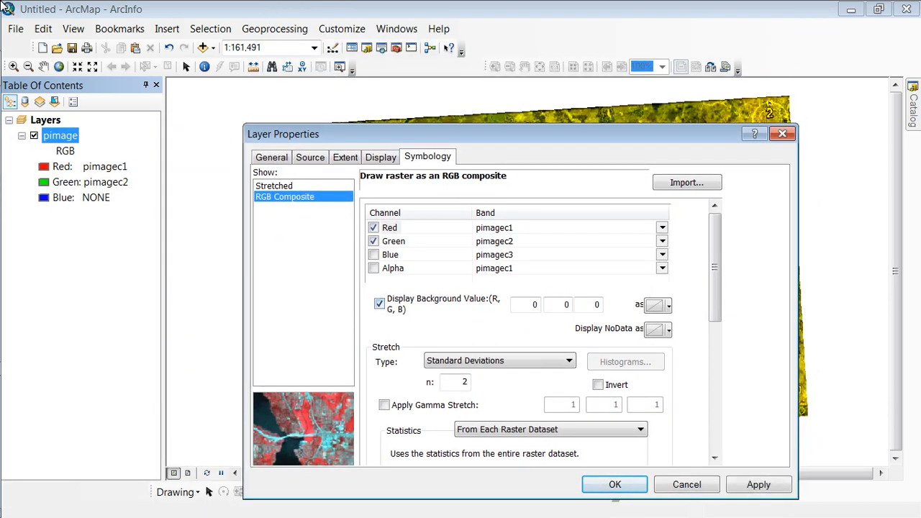
{"action": "left_click", "coordinate": [759, 485]}
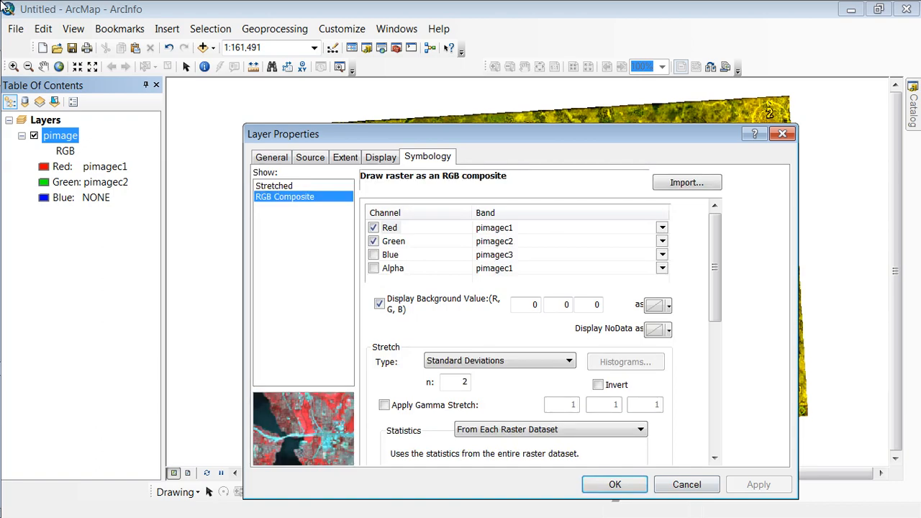
{"action": "left_click", "coordinate": [373, 255]}
{"action": "left_click", "coordinate": [758, 485]}
{"action": "mouse_move", "coordinate": [503, 134]}
{"action": "left_mouse_down"}
{"action": "mouse_move", "coordinate": [252, 288]}
{"action": "mouse_move", "coordinate": [102, 423]}
{"action": "mouse_move", "coordinate": [378, 55]}
{"action": "mouse_move", "coordinate": [484, 62]}
{"action": "mouse_move", "coordinate": [238, 197]}
{"action": "mouse_move", "coordinate": [501, 150]}
{"action": "left_mouse_up"}
Step: Switch the symbology to Stretched for pimagec1, computing the histogram, and accept the layer properties
{"action": "left_click", "coordinate": [273, 202]}
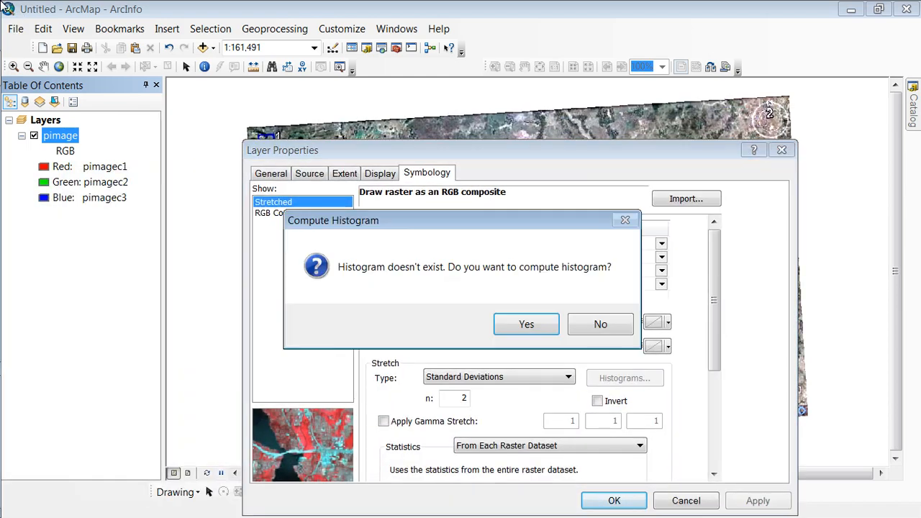
{"action": "left_click", "coordinate": [526, 324]}
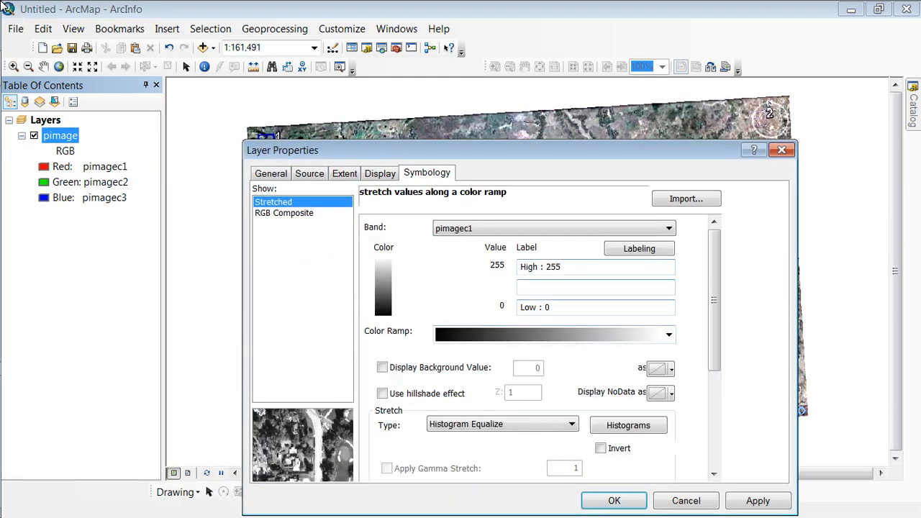
{"action": "left_click", "coordinate": [614, 501]}
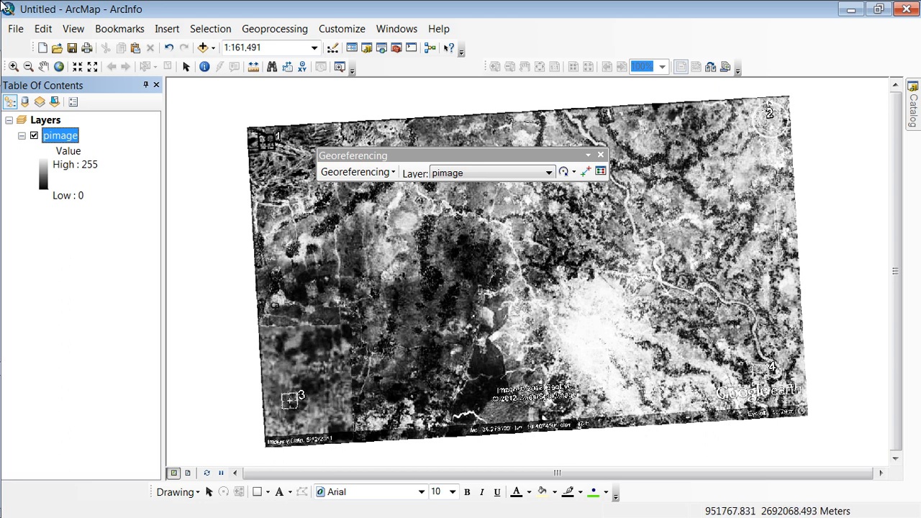
Step: Examine the stretched image up close around marker 4, and return to the full extent
{"action": "left_click", "coordinate": [13, 66]}
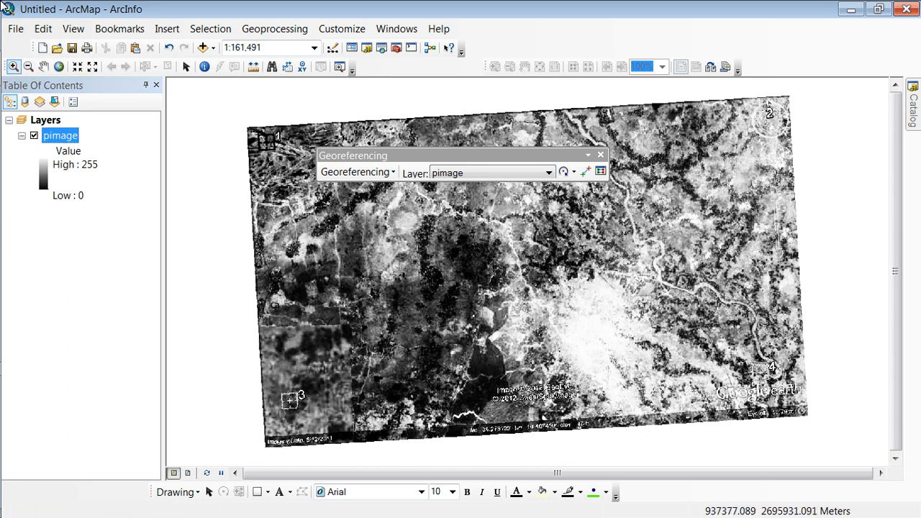
{"action": "left_click_drag", "start_coordinate": [243, 119], "coordinate": [813, 420]}
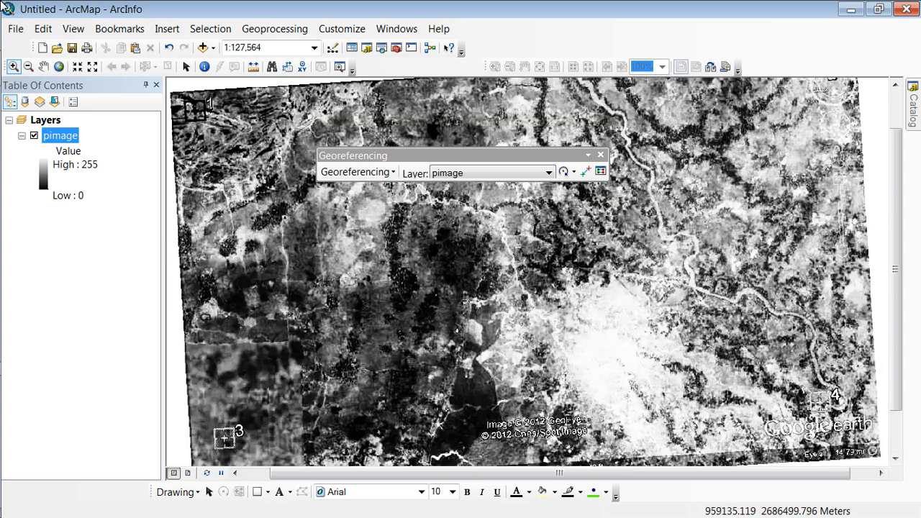
{"action": "left_click_drag", "start_coordinate": [532, 226], "coordinate": [892, 421]}
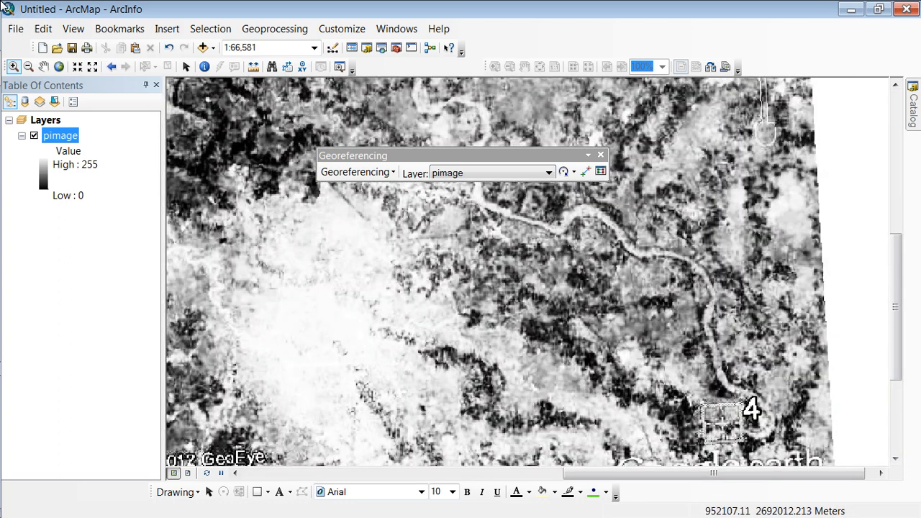
{"action": "left_click", "coordinate": [58, 66]}
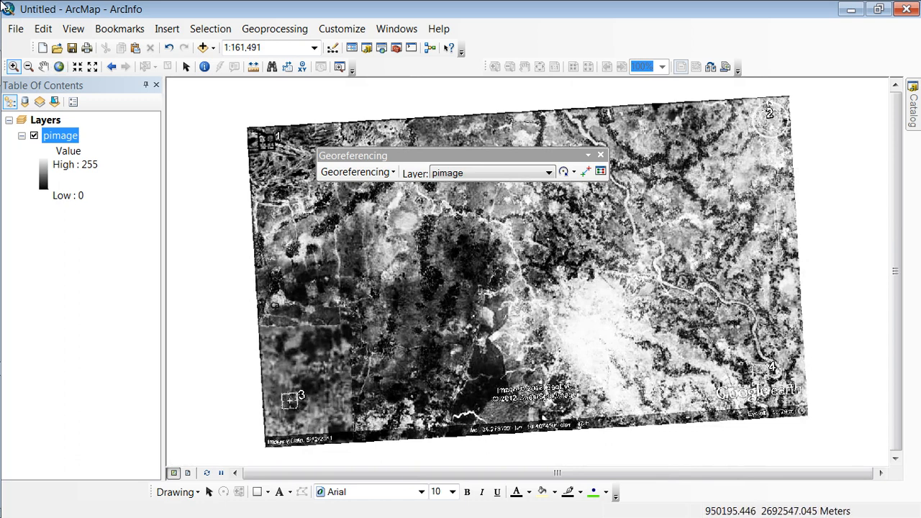
{"action": "left_click_drag", "start_coordinate": [432, 156], "coordinate": [484, 298]}
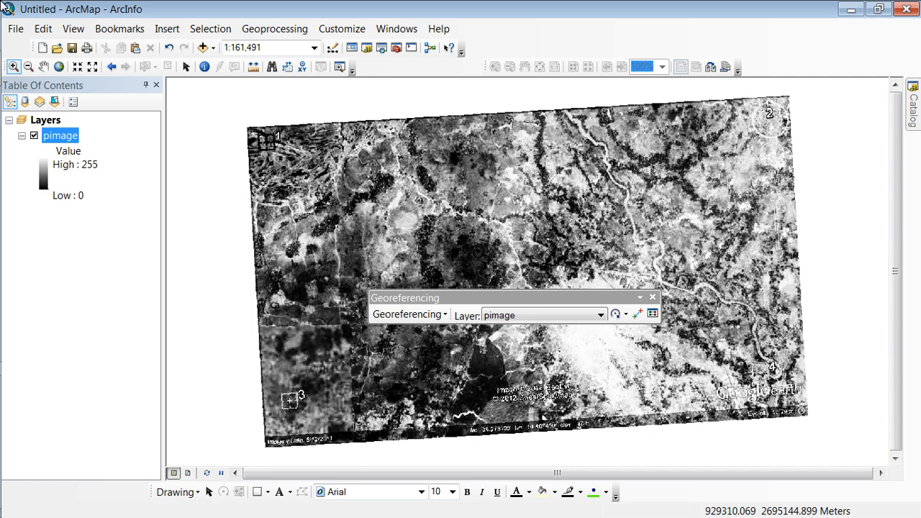
Step: Set the pimage layer's stretched color ramp to the red-yellow-cyan-blue ramp and apply it
{"action": "right_click", "coordinate": [45, 136]}
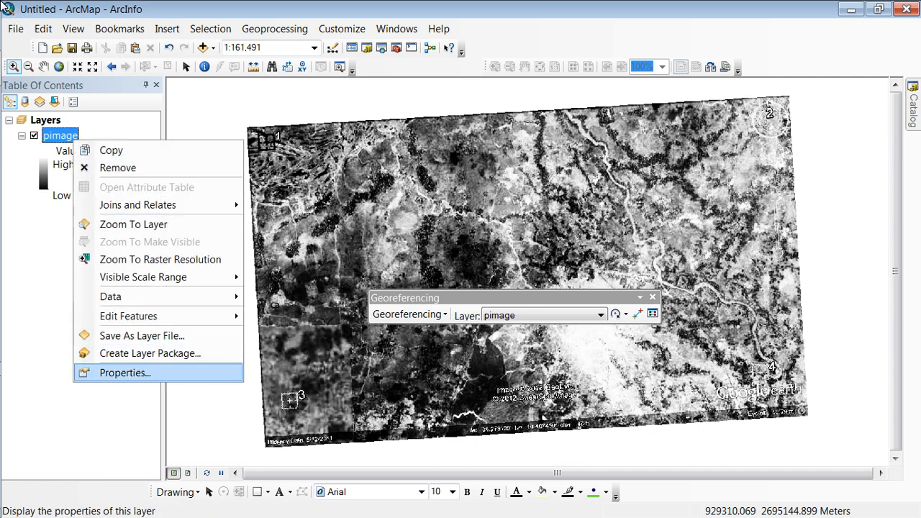
{"action": "left_click", "coordinate": [100, 373]}
{"action": "left_click", "coordinate": [609, 266]}
{"action": "left_click_drag", "start_coordinate": [609, 136], "coordinate": [608, 254]}
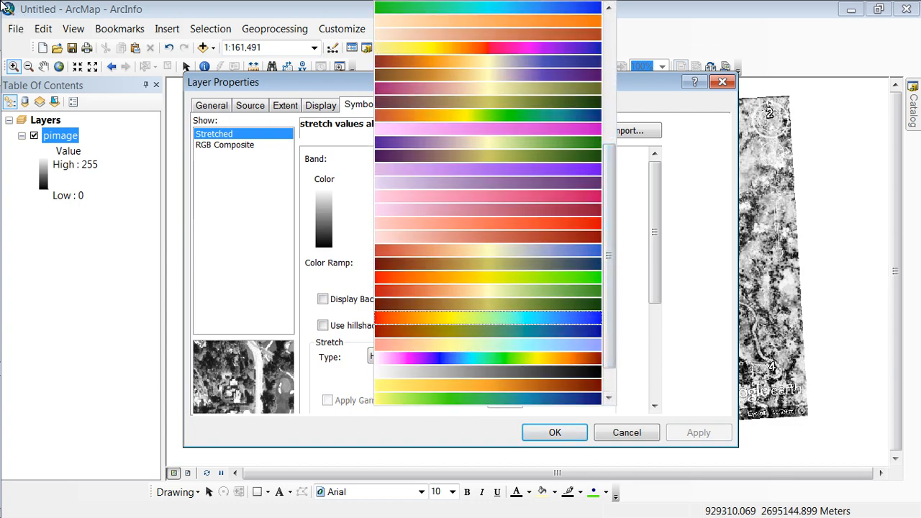
{"action": "left_click", "coordinate": [490, 317]}
{"action": "left_click", "coordinate": [698, 433]}
{"action": "left_click_drag", "start_coordinate": [590, 82], "coordinate": [630, 106]}
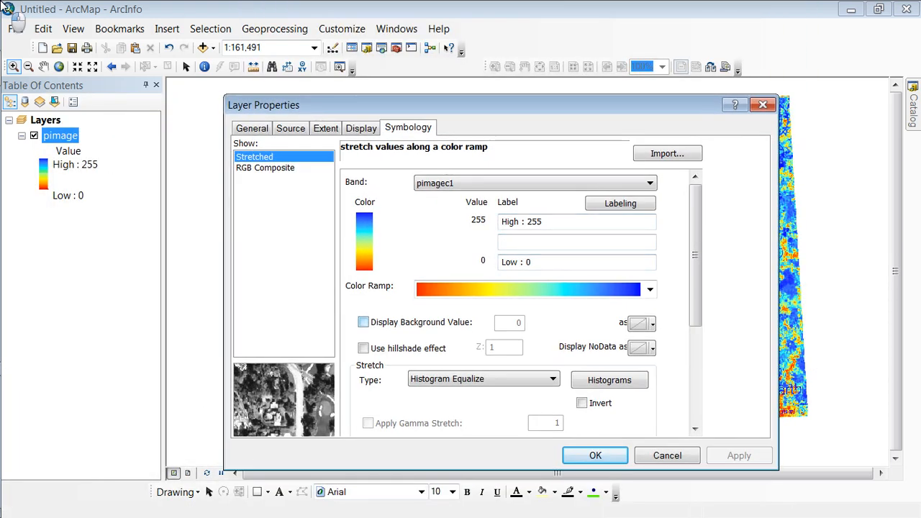
Step: Enable Display Background Value for 0 and invert the pimage color stretch, then apply the changes and close the layer properties
{"action": "left_click", "coordinate": [364, 321]}
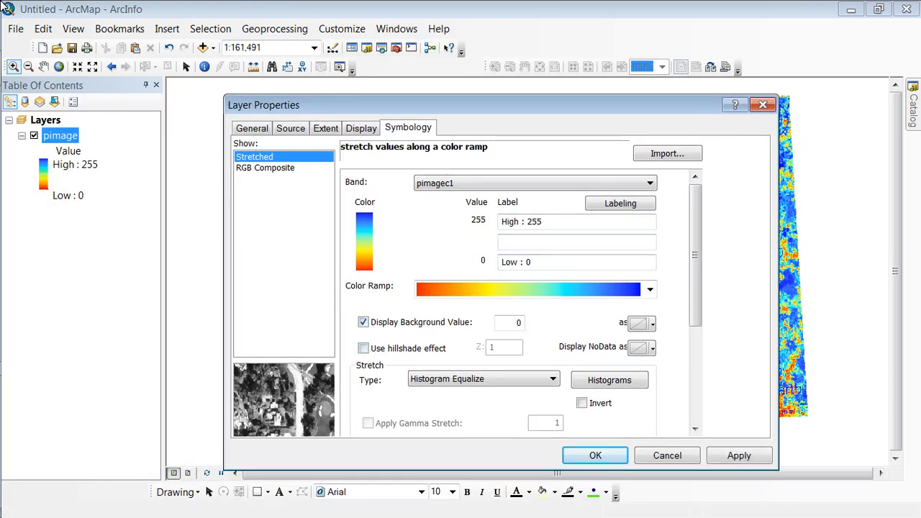
{"action": "left_click", "coordinate": [582, 403]}
{"action": "left_click", "coordinate": [738, 456]}
{"action": "left_click_drag", "start_coordinate": [504, 105], "coordinate": [456, 172]}
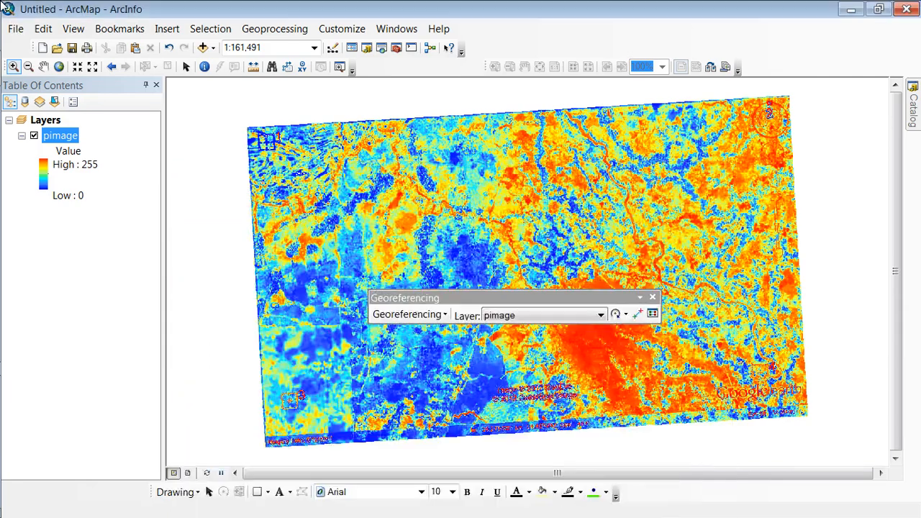
{"action": "left_click", "coordinate": [546, 516]}
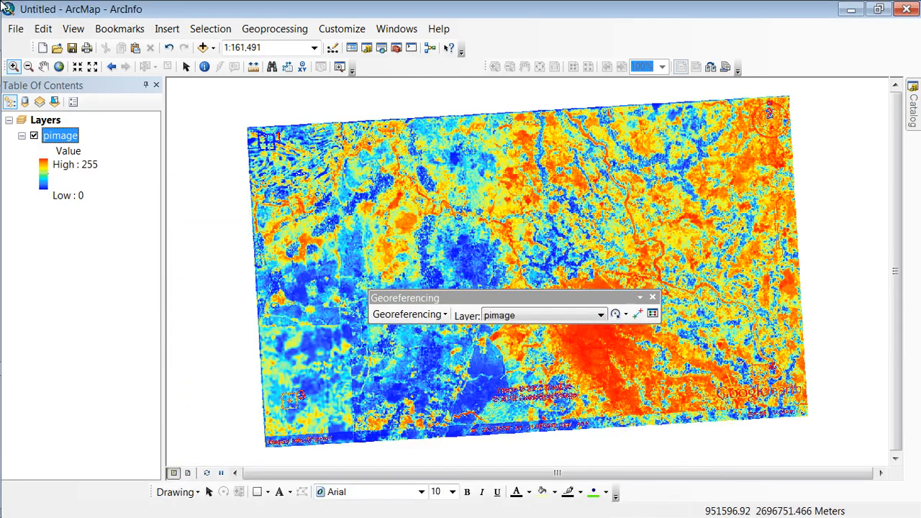
Step: Examine the inverted raster up close in its eastern and central parts, and return to the full extent
{"action": "left_click_drag", "start_coordinate": [483, 126], "coordinate": [773, 370]}
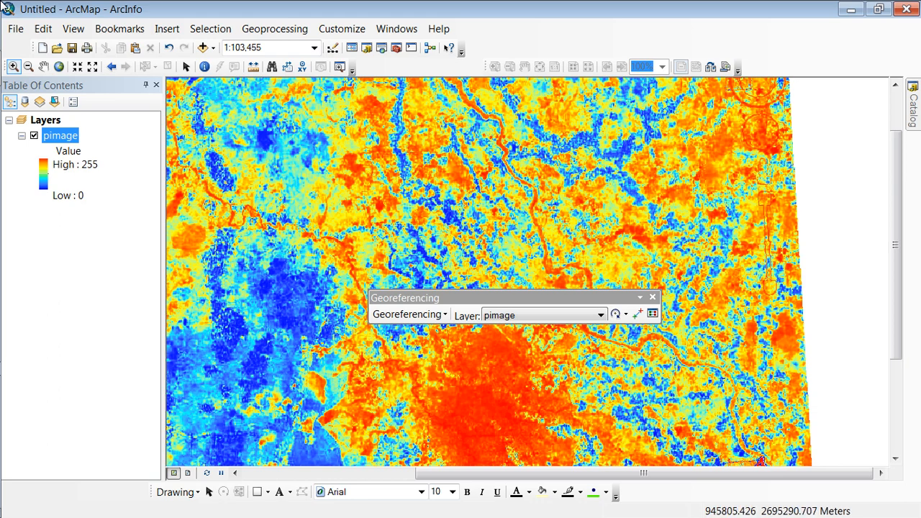
{"action": "left_click", "coordinate": [59, 66]}
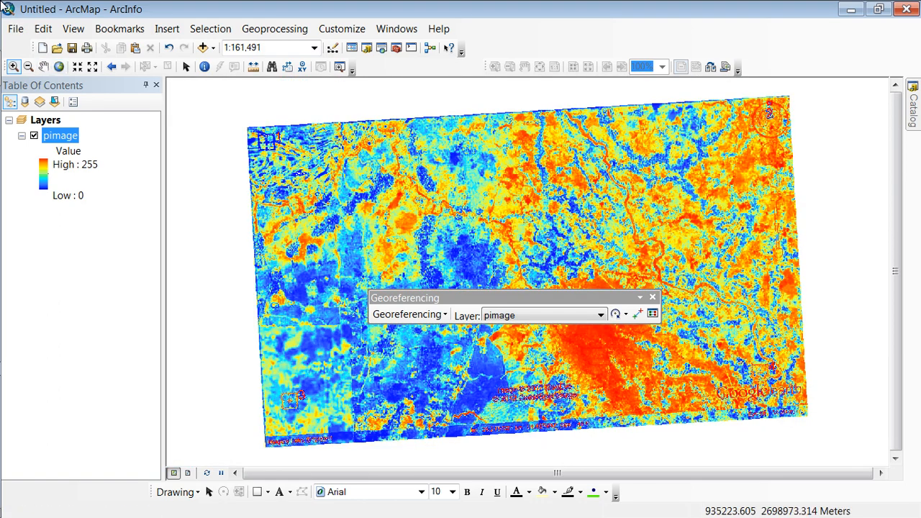
{"action": "left_click_drag", "start_coordinate": [824, 396], "coordinate": [821, 430]}
{"action": "left_click_drag", "start_coordinate": [284, 142], "coordinate": [609, 344]}
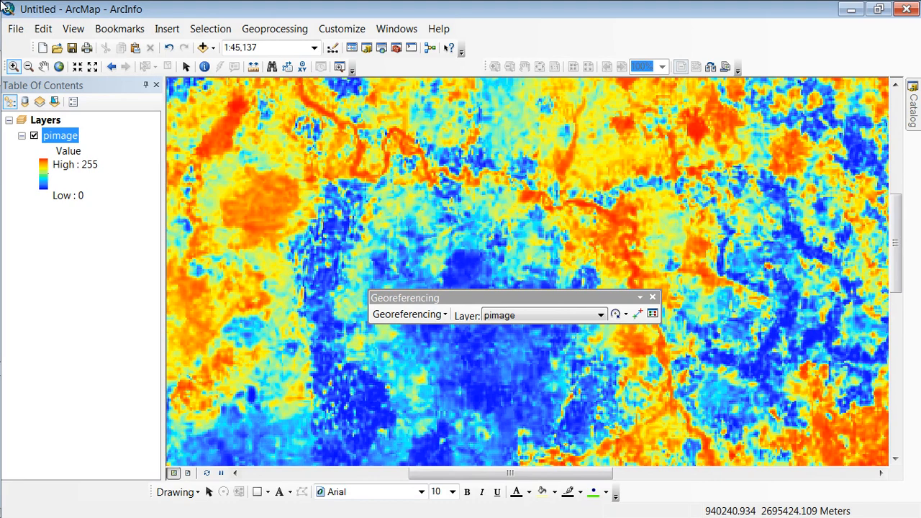
{"action": "left_click", "coordinate": [68, 151]}
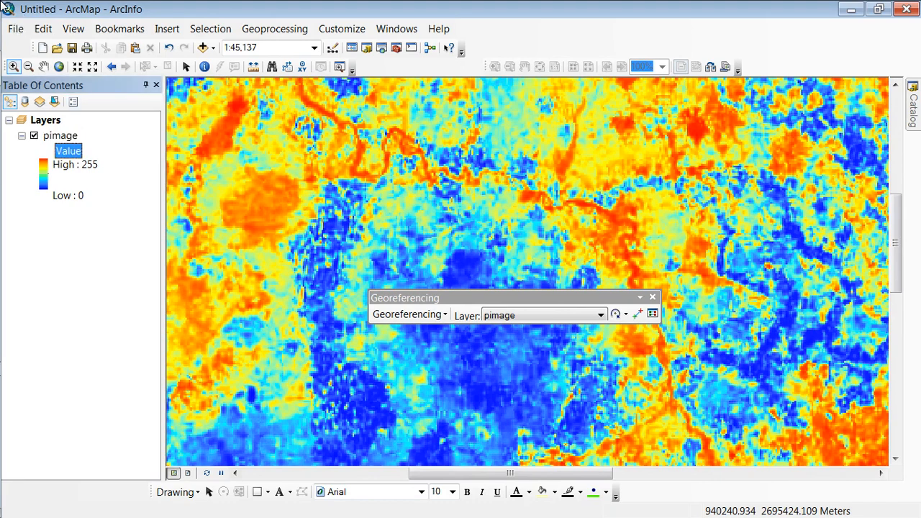
{"action": "left_click", "coordinate": [59, 66]}
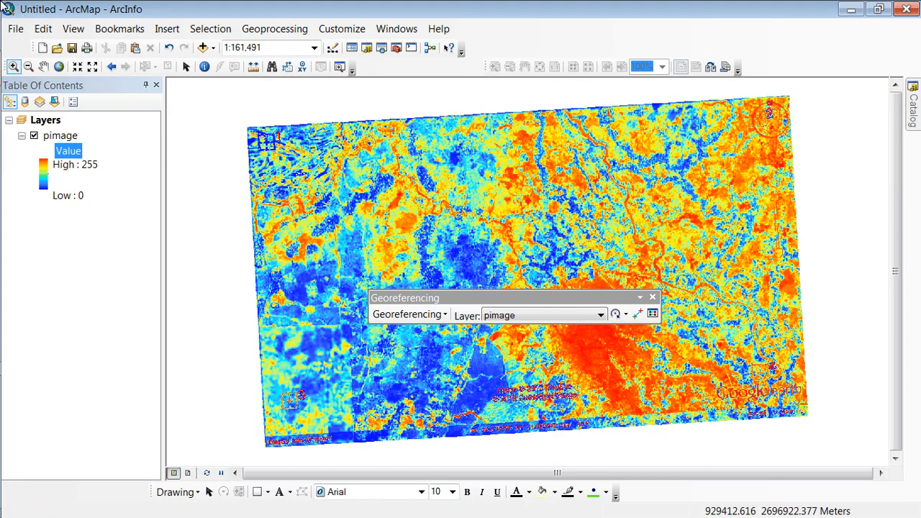
Step: Add District_Project.shp to the map from the distric folder, reached through the GIS and Satellite images data
{"action": "left_click", "coordinate": [203, 48]}
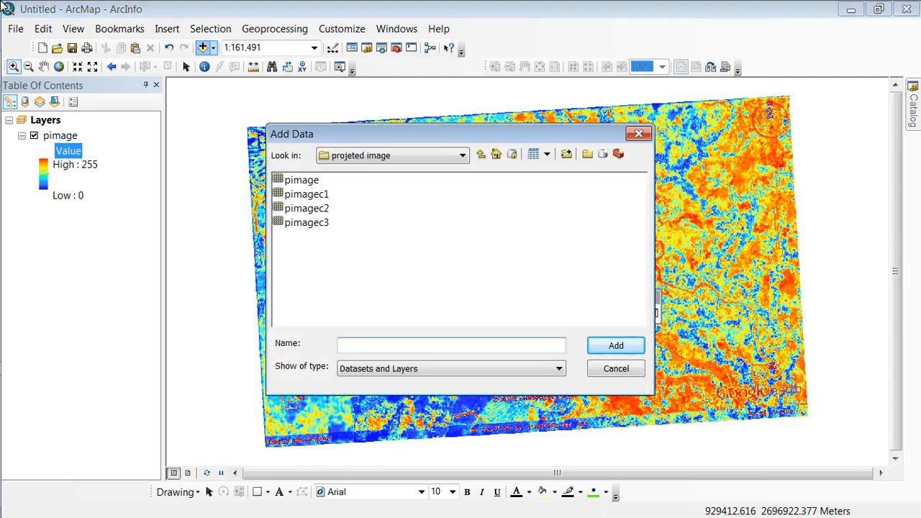
{"action": "left_click", "coordinate": [481, 154]}
{"action": "left_click", "coordinate": [480, 154]}
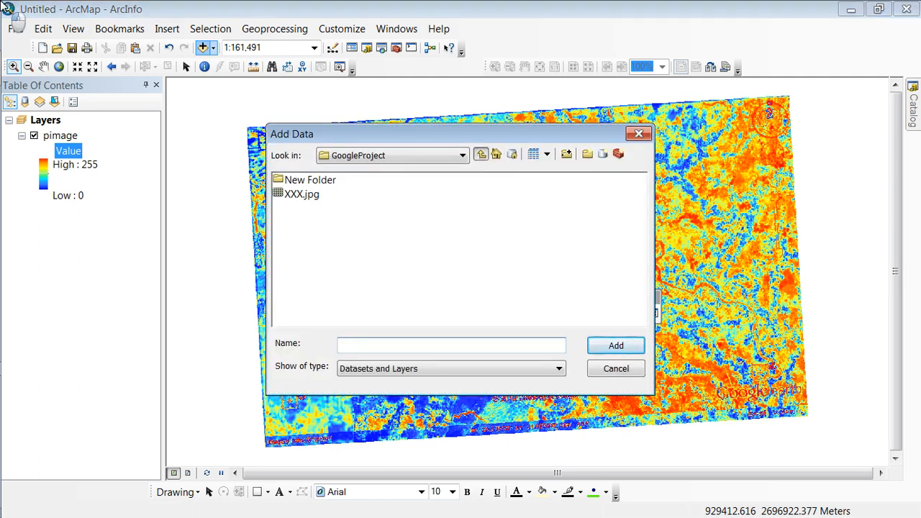
{"action": "left_click", "coordinate": [481, 154]}
{"action": "left_click", "coordinate": [461, 155]}
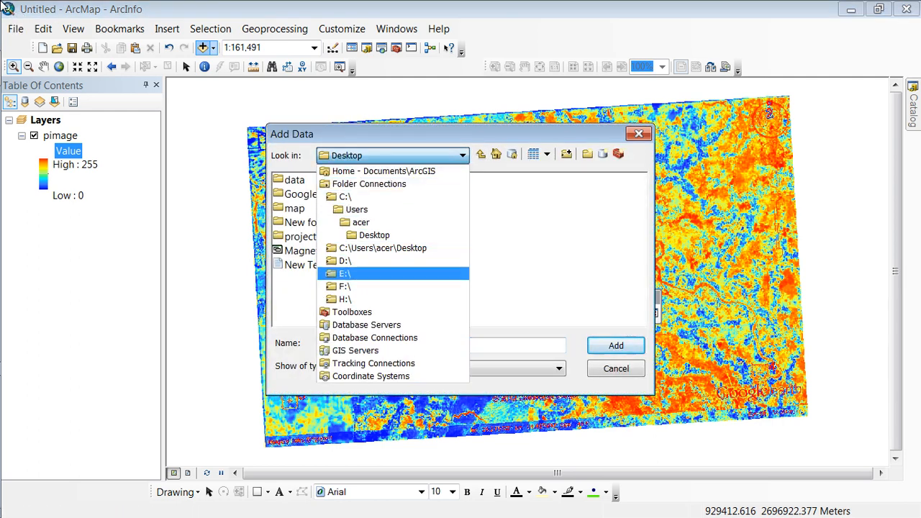
{"action": "left_click", "coordinate": [338, 246]}
{"action": "double_click", "coordinate": [338, 250]}
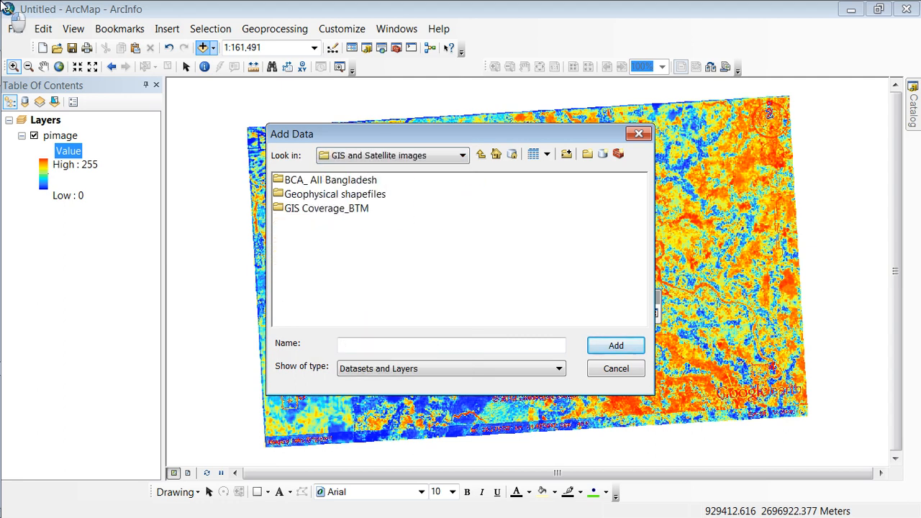
{"action": "double_click", "coordinate": [331, 180]}
{"action": "double_click", "coordinate": [295, 180]}
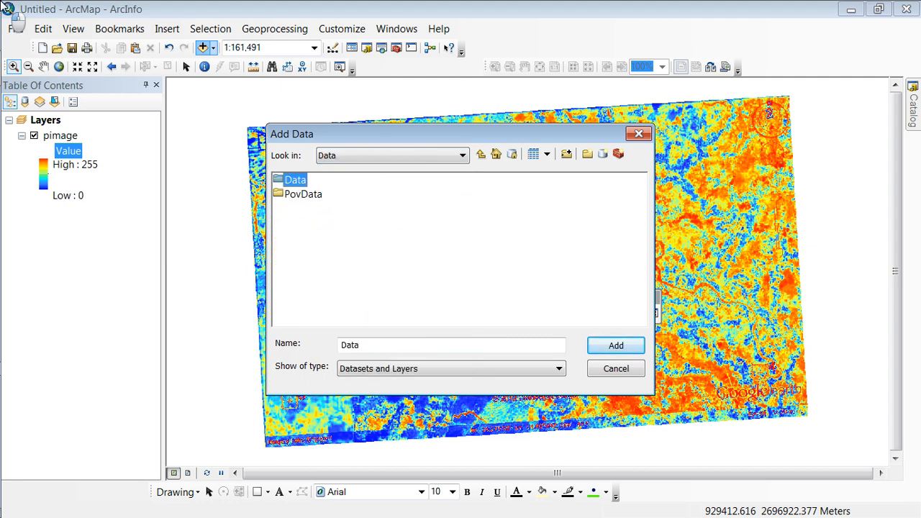
{"action": "double_click", "coordinate": [297, 180]}
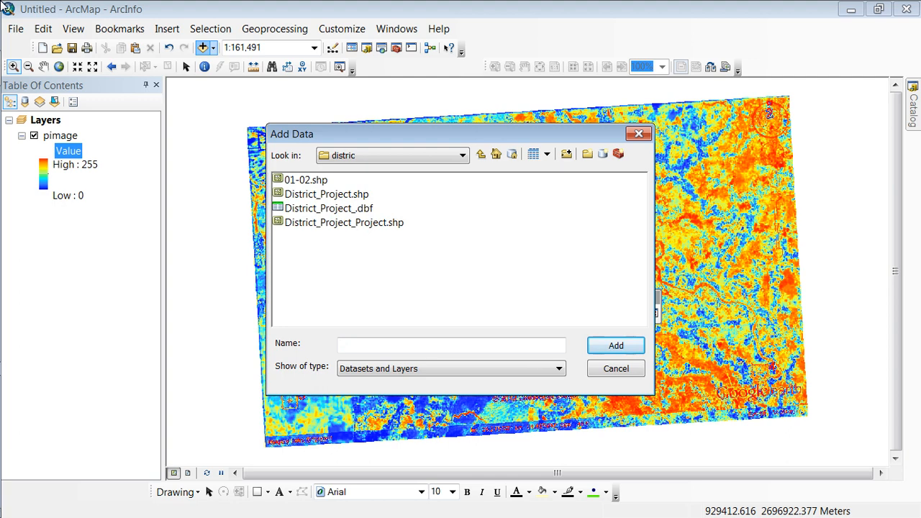
{"action": "left_click", "coordinate": [326, 194]}
{"action": "left_click", "coordinate": [615, 345]}
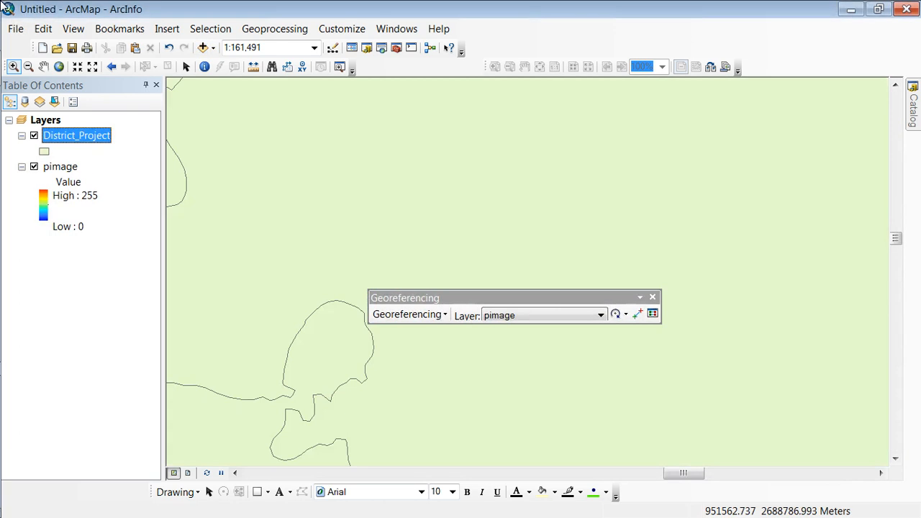
Step: Show the full extent and give the District_Project layer the Hollow symbol
{"action": "left_click", "coordinate": [59, 66]}
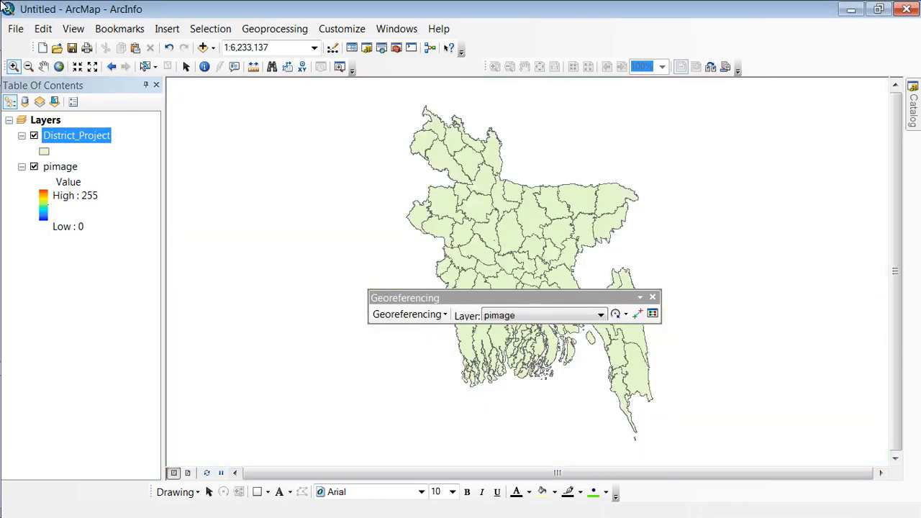
{"action": "left_click", "coordinate": [44, 151]}
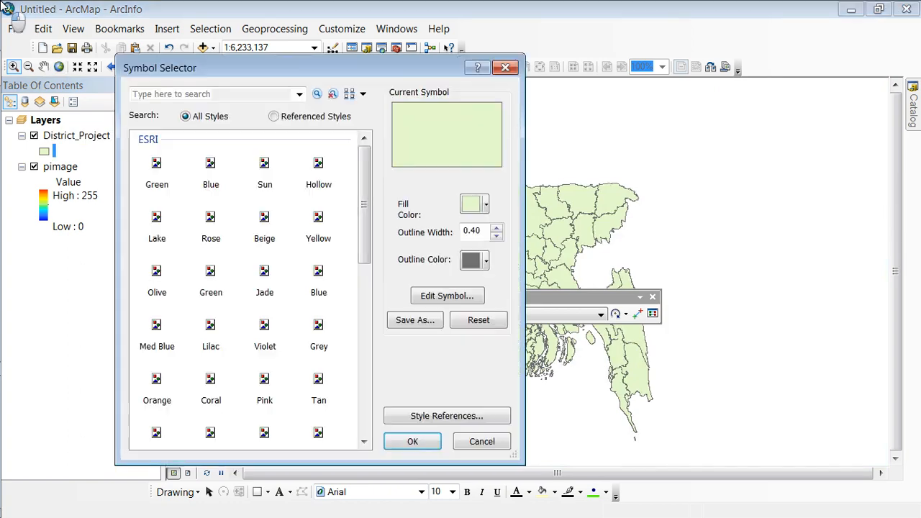
{"action": "double_click", "coordinate": [319, 166]}
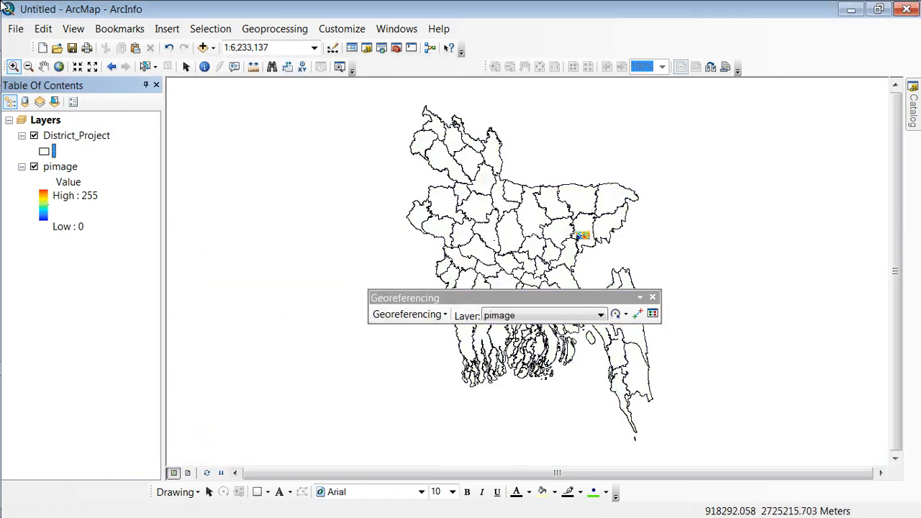
Step: Examine how the pimage raster lies within the district boundaries, down to pixel level, and return to the full extent
{"action": "left_click_drag", "start_coordinate": [531, 193], "coordinate": [622, 270]}
{"action": "left_click_drag", "start_coordinate": [282, 187], "coordinate": [607, 422]}
{"action": "left_click_drag", "start_coordinate": [362, 173], "coordinate": [676, 386]}
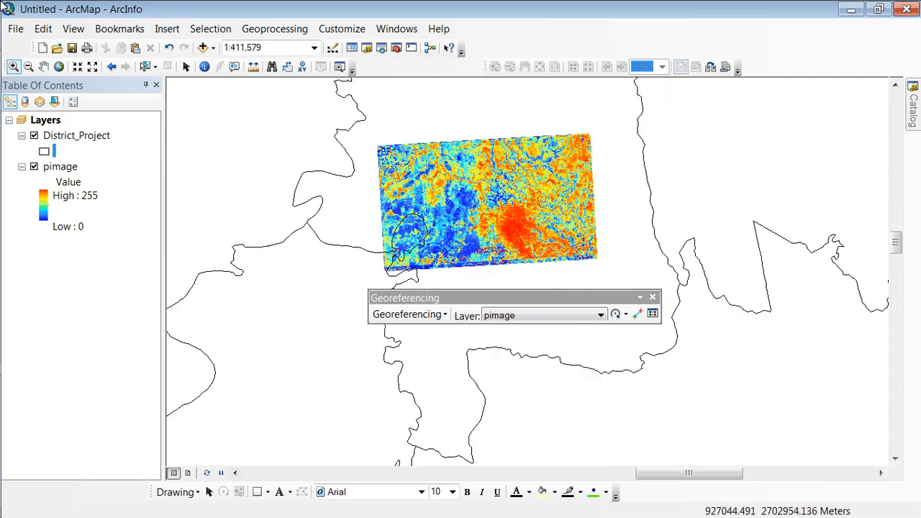
{"action": "left_click_drag", "start_coordinate": [344, 141], "coordinate": [390, 176]}
{"action": "left_click_drag", "start_coordinate": [681, 353], "coordinate": [688, 360]}
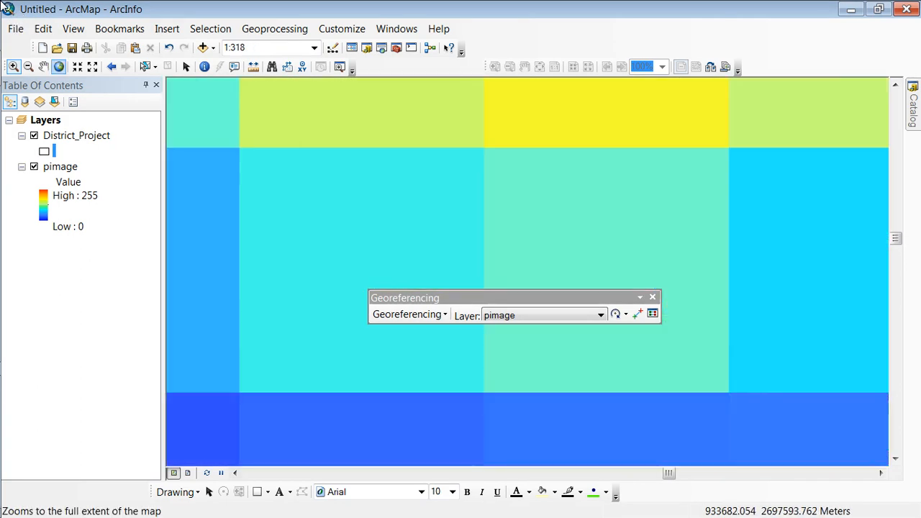
{"action": "left_click", "coordinate": [59, 66]}
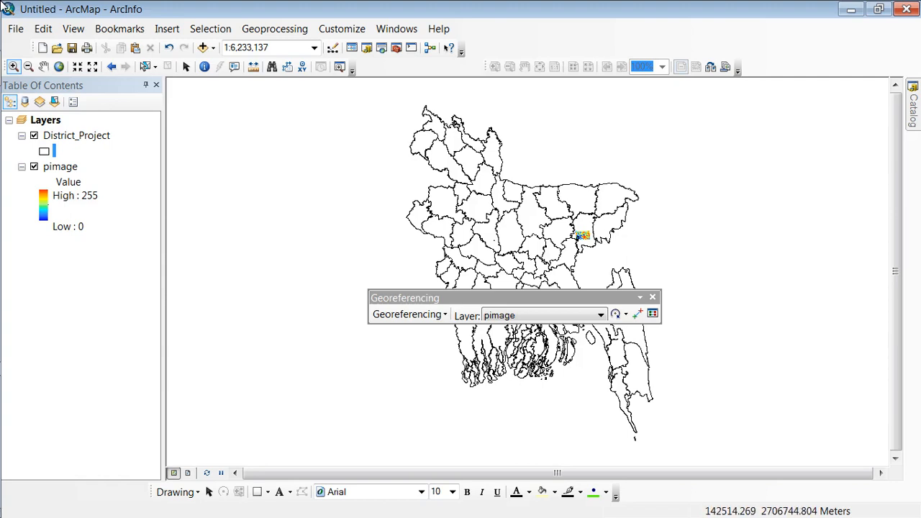
Step: Select the District_Project layer, switch to Google Earth to view the numbered placemarks, and return to ArcMap
{"action": "left_click", "coordinate": [46, 119]}
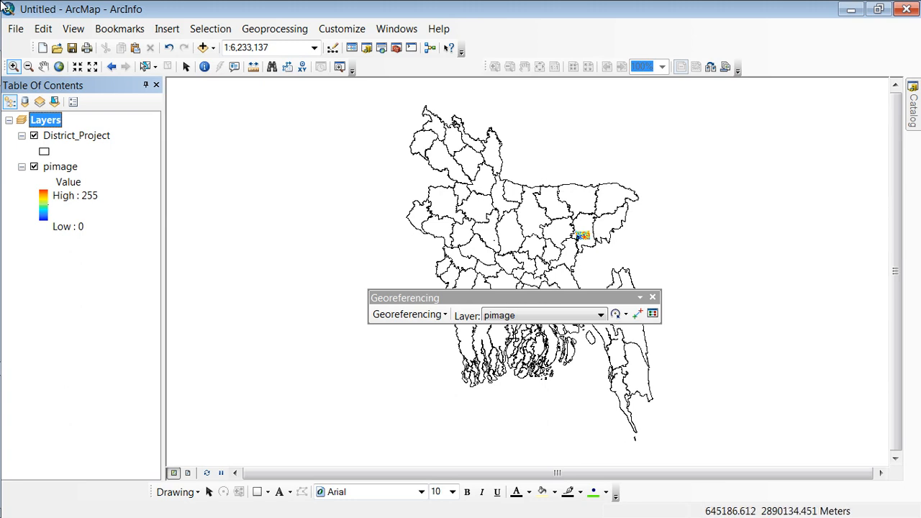
{"action": "left_click", "coordinate": [76, 135]}
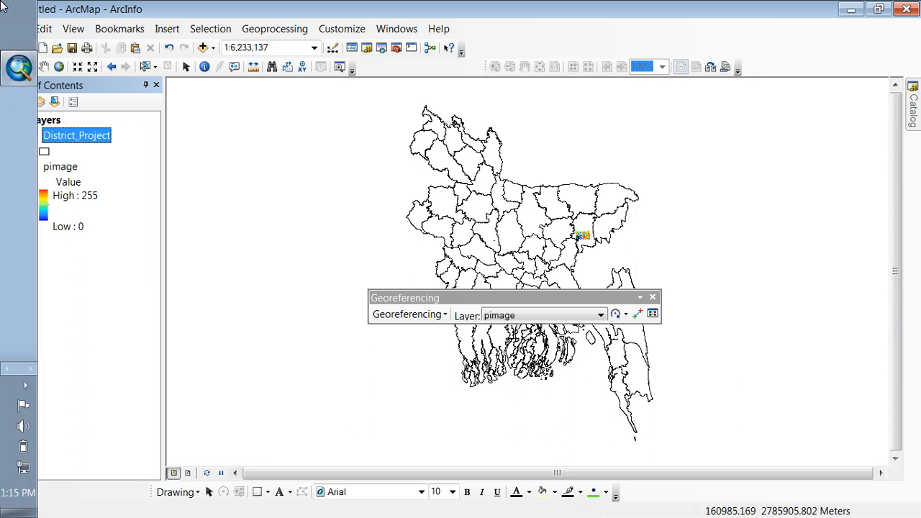
{"action": "left_click", "coordinate": [1, 2]}
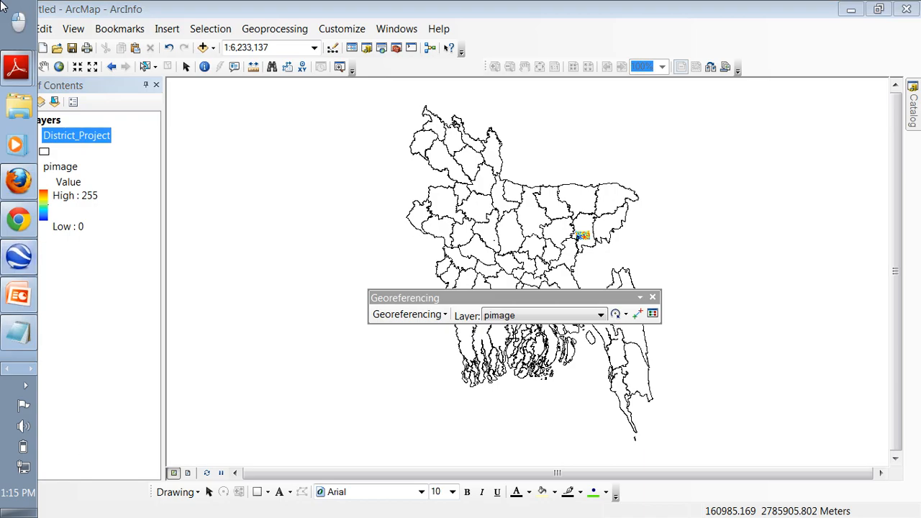
{"action": "key", "text": "alt+Tab"}
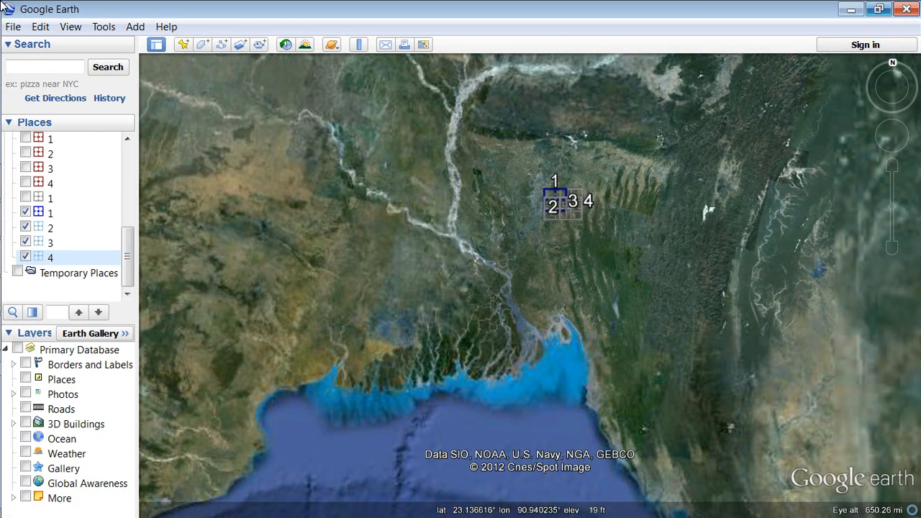
{"action": "left_click", "coordinate": [851, 9]}
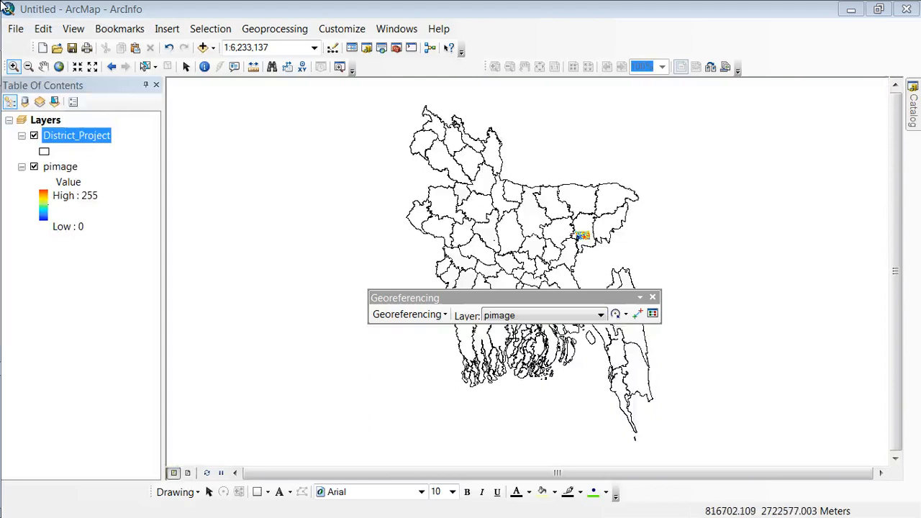
Step: Start the Layer To KML conversion tool and choose District_Project as the input layer
{"action": "left_click", "coordinate": [913, 105]}
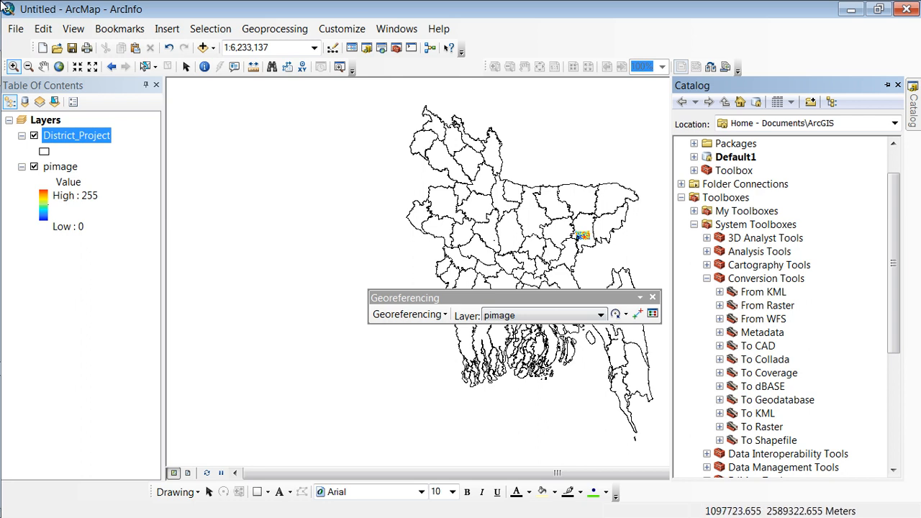
{"action": "left_click", "coordinate": [720, 413]}
{"action": "left_click", "coordinate": [782, 426]}
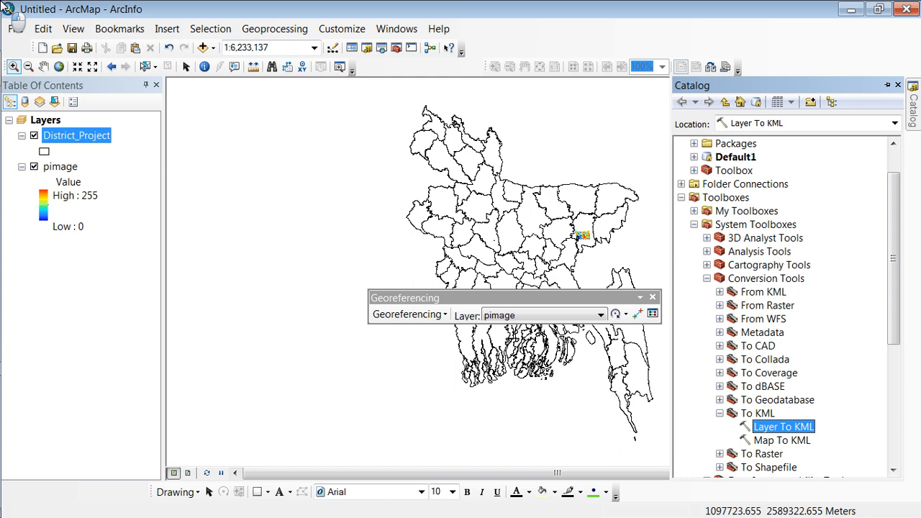
{"action": "double_click", "coordinate": [783, 426]}
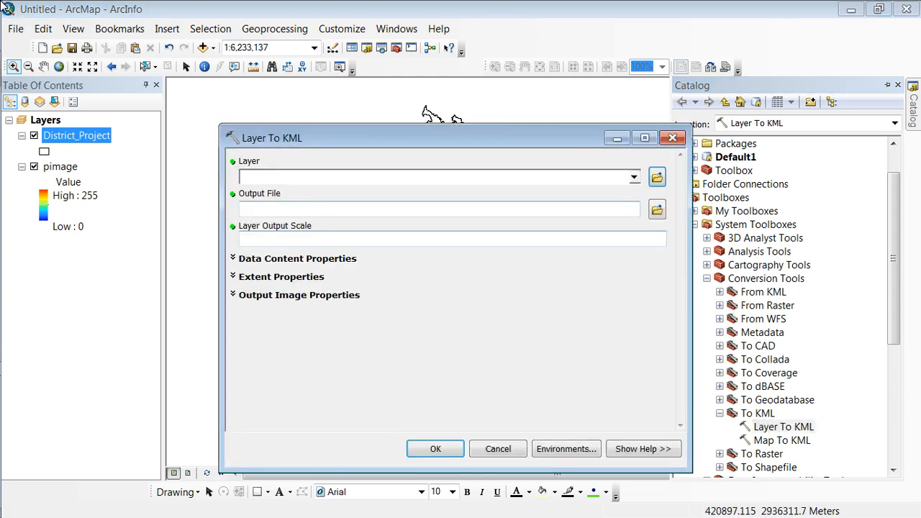
{"action": "left_click", "coordinate": [633, 177]}
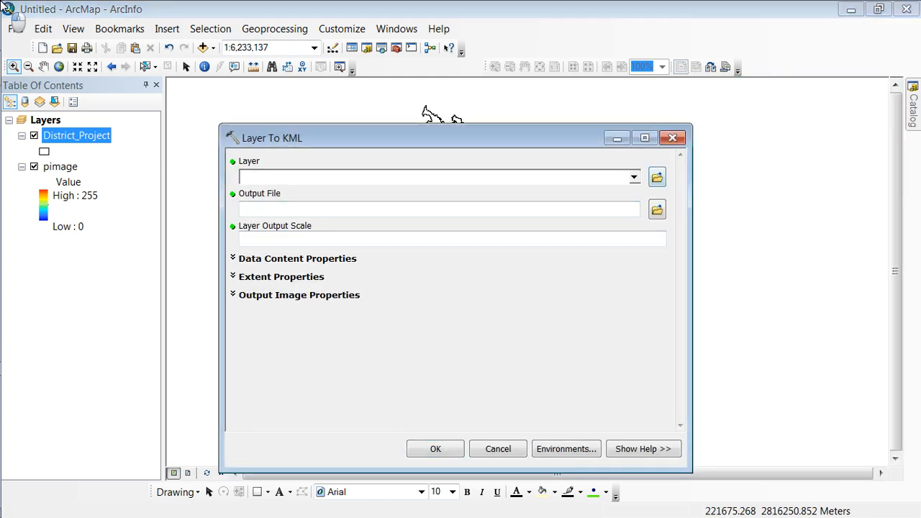
{"action": "left_click", "coordinate": [302, 193]}
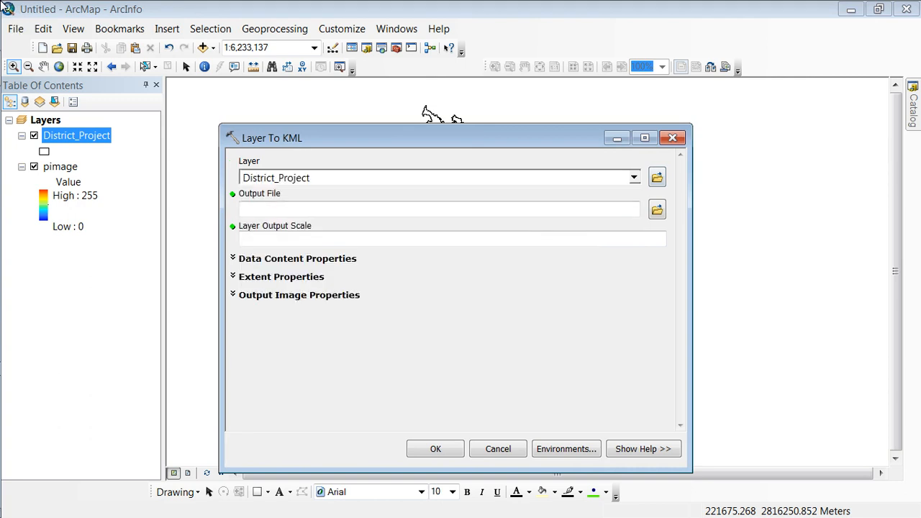
Step: Set the KML output to Boundfary.kmz on the Desktop with a layer output scale of 2, and run the conversion
{"action": "left_click", "coordinate": [656, 209]}
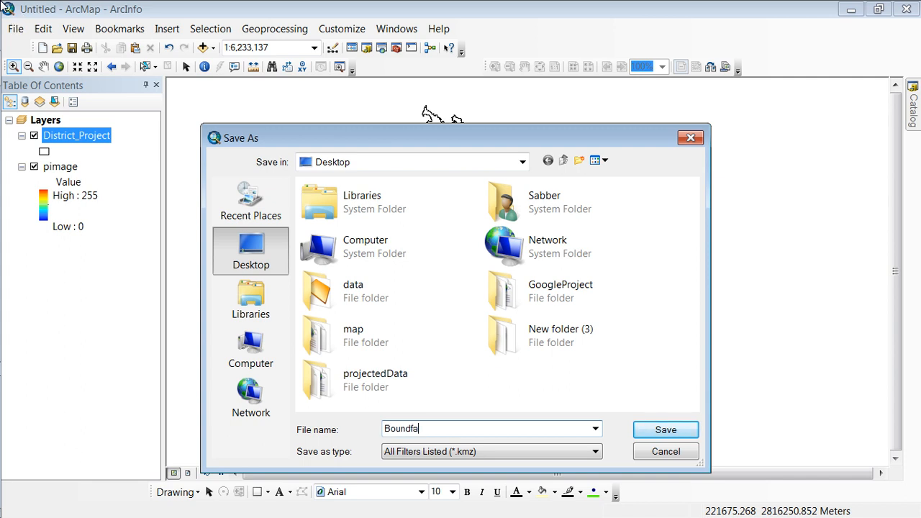
{"action": "key", "text": "Return"}
{"action": "left_click", "coordinate": [661, 239]}
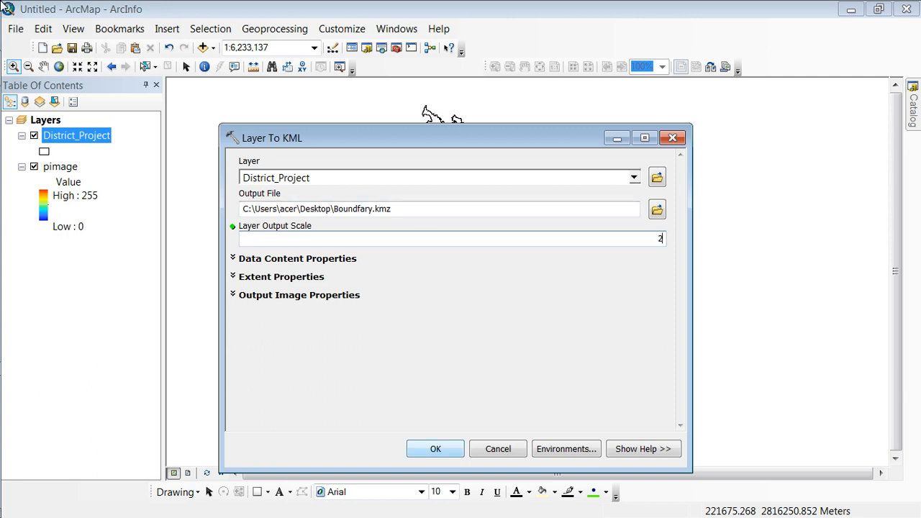
{"action": "key", "text": "Return"}
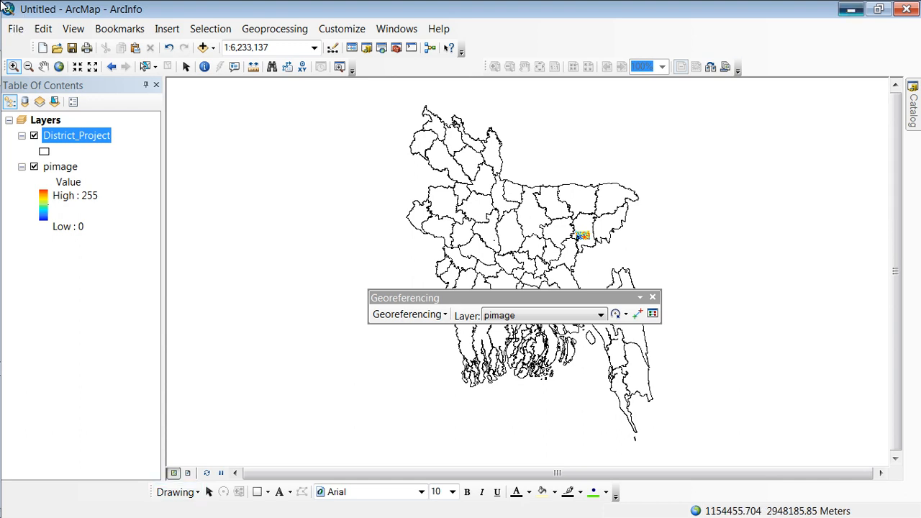
Step: Switch to Google Earth, open Boundfary.kmz from the Desktop, and inspect the attribute table of the northernmost district, Panchagarh
{"action": "left_click", "coordinate": [850, 10]}
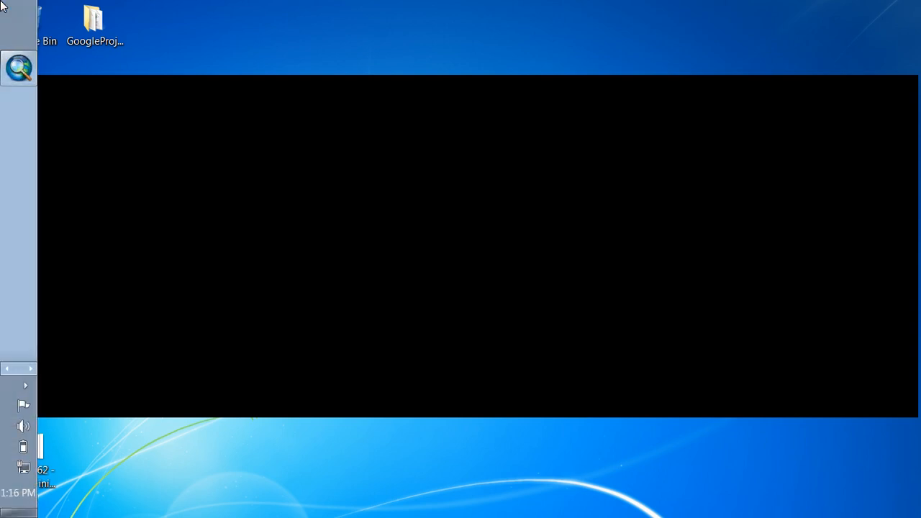
{"action": "key", "text": "alt+Tab"}
{"action": "key", "text": "alt+f"}
{"action": "key", "text": "Return"}
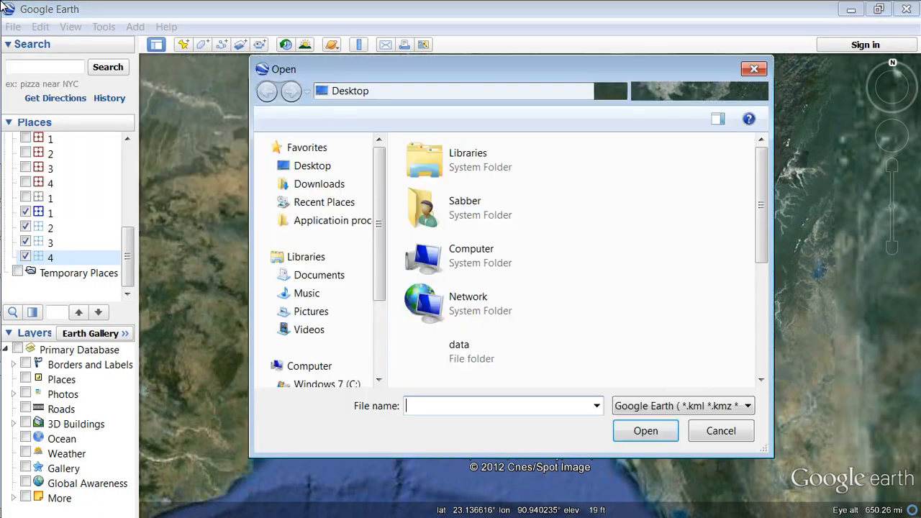
{"action": "left_click_drag", "start_coordinate": [760, 205], "coordinate": [761, 313]}
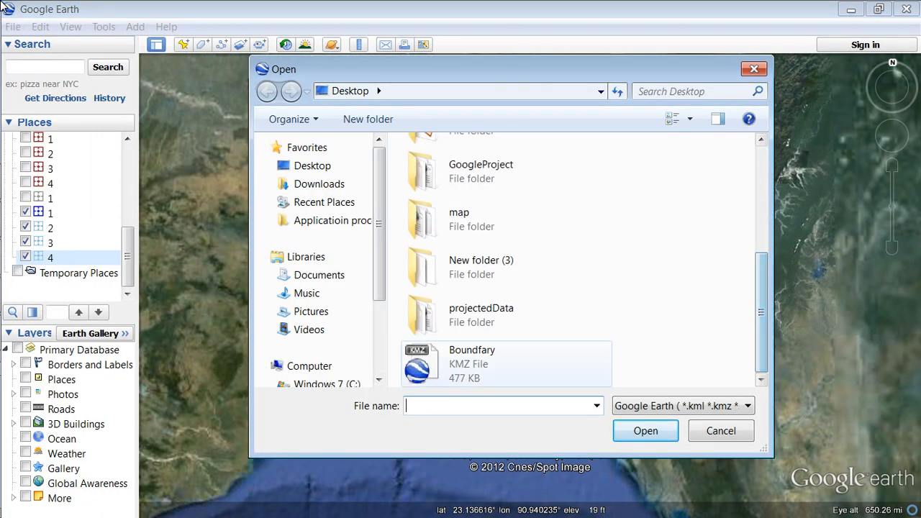
{"action": "double_click", "coordinate": [496, 360]}
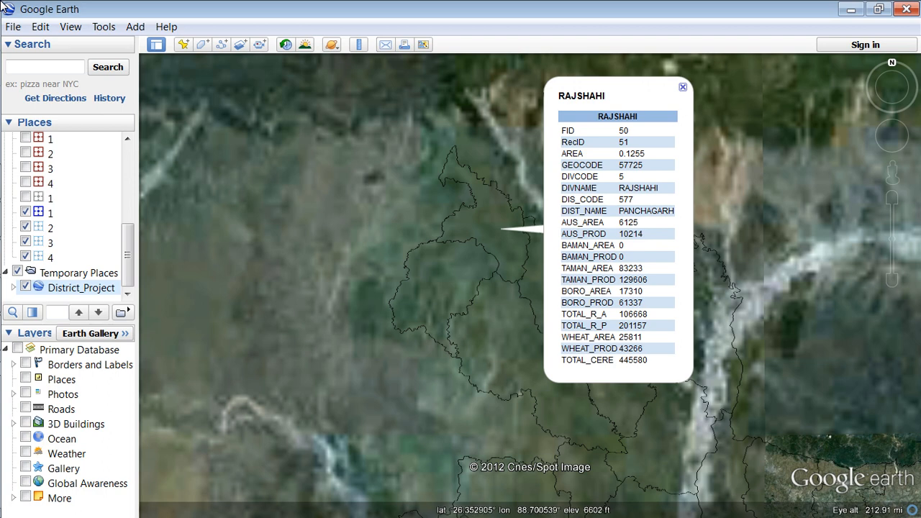
{"action": "left_click_drag", "start_coordinate": [623, 116], "coordinate": [647, 360]}
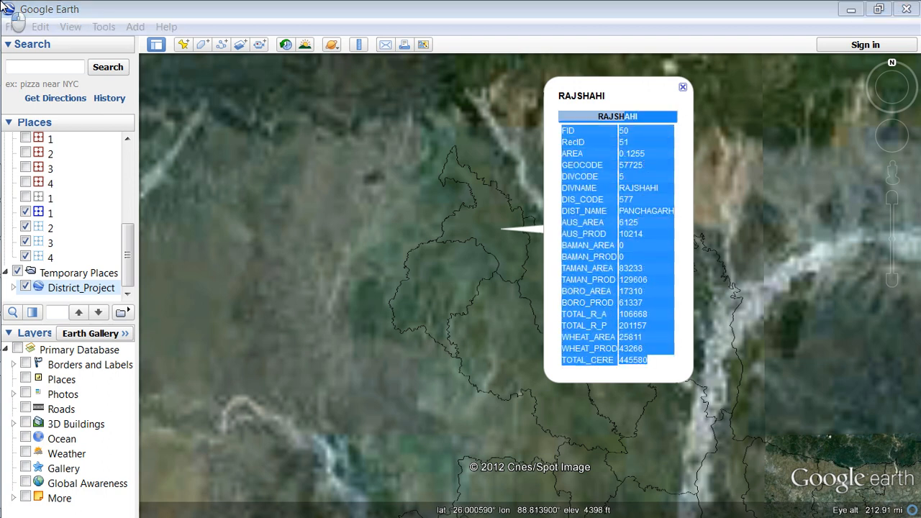
{"action": "left_click", "coordinate": [647, 360]}
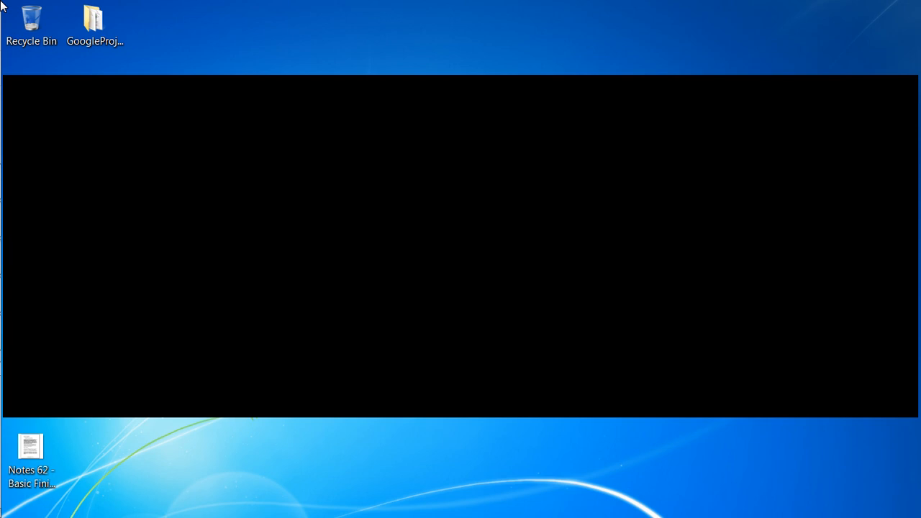
Step: Return to ArcMap and remove the District_Project layer from the map
{"action": "mouse_move", "coordinate": [0, 2]}
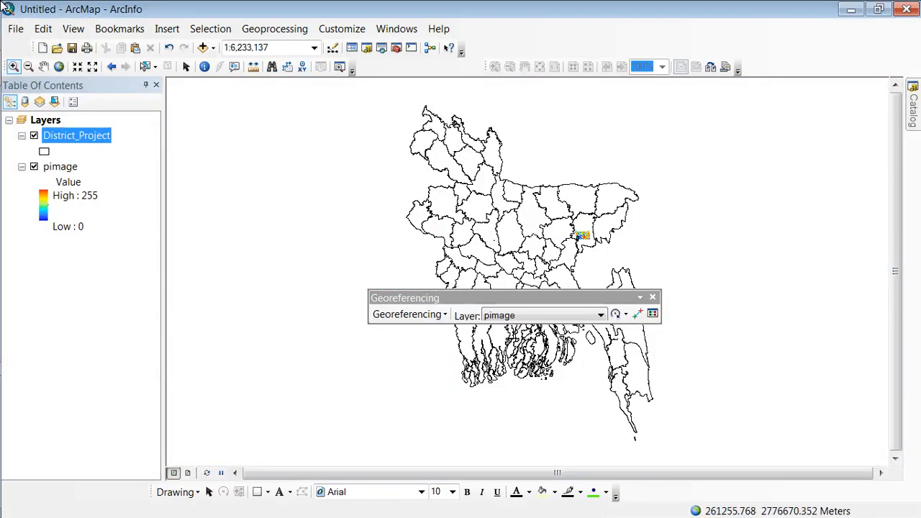
{"action": "right_click", "coordinate": [92, 137]}
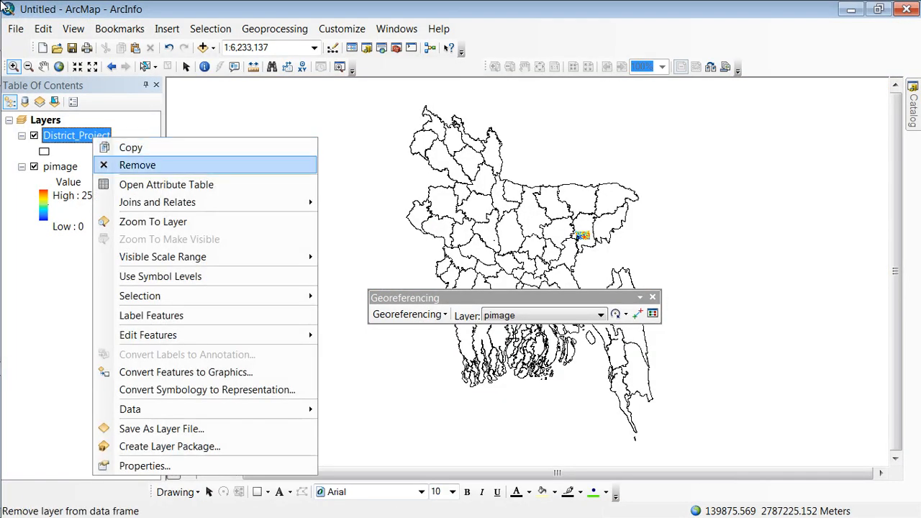
{"action": "left_click", "coordinate": [137, 165]}
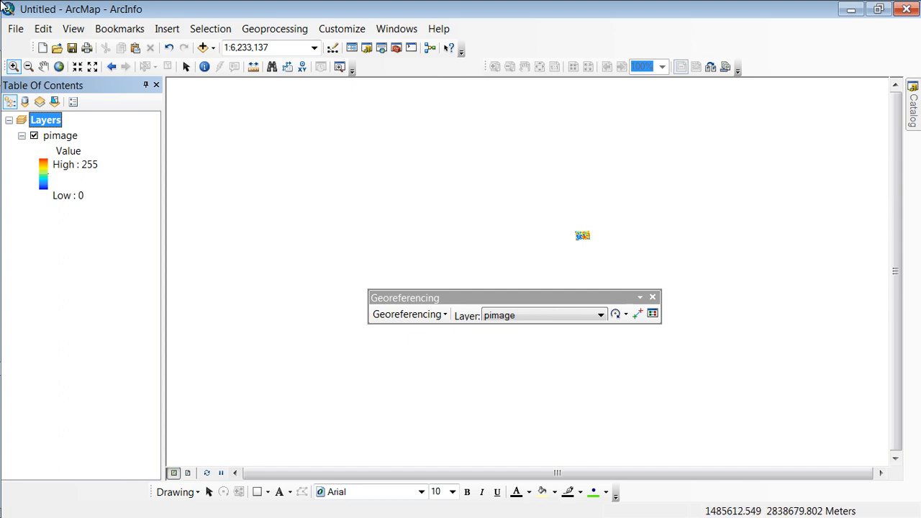
Step: Start the KML To Layer conversion tool and choose Boundfary.kmz on the Desktop as the input KML file
{"action": "left_click", "coordinate": [913, 108]}
{"action": "left_click", "coordinate": [720, 292]}
{"action": "left_click", "coordinate": [783, 305]}
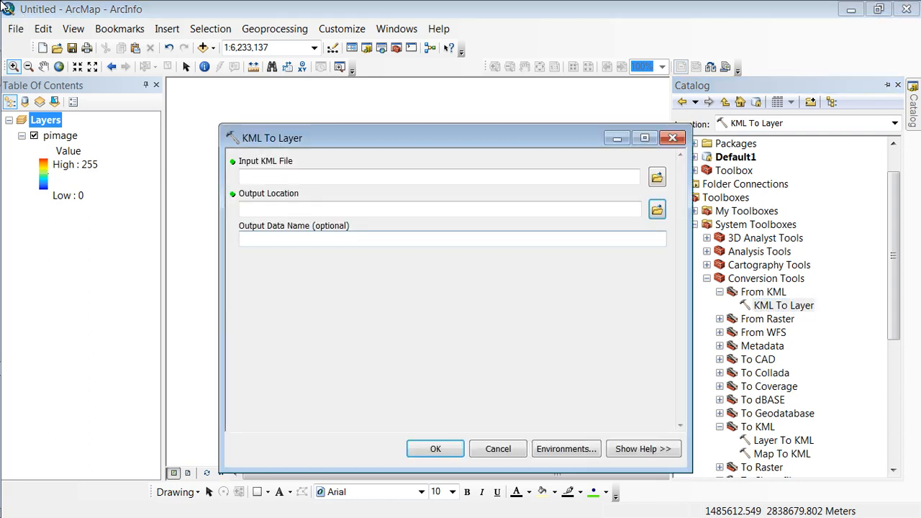
{"action": "left_click", "coordinate": [657, 176]}
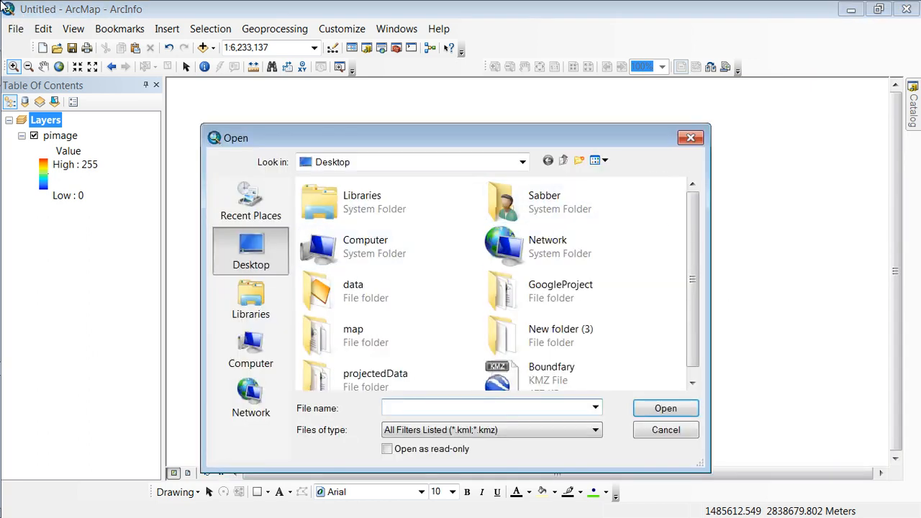
{"action": "left_click", "coordinate": [692, 383]}
{"action": "left_click", "coordinate": [574, 369]}
{"action": "key", "text": "Return"}
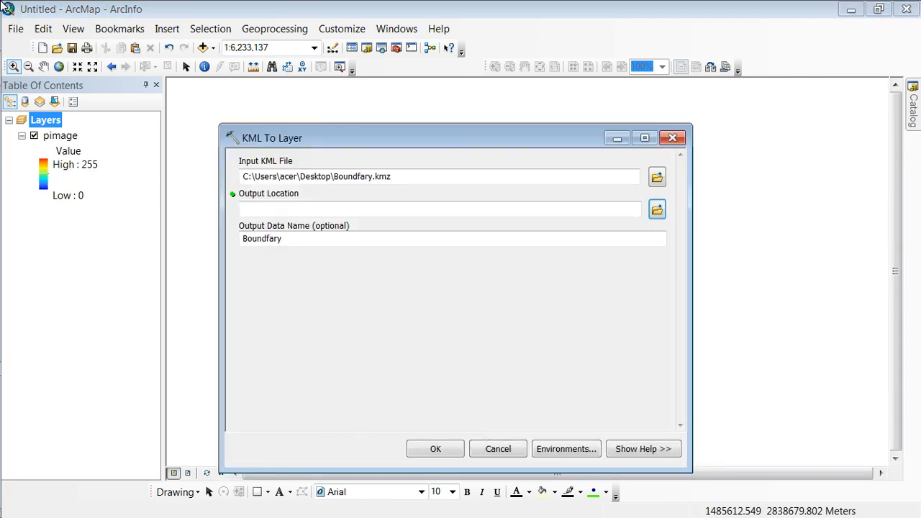
Step: Set the output location to the GoogleProject folder on the Desktop and run the KML To Layer conversion
{"action": "left_click", "coordinate": [657, 209]}
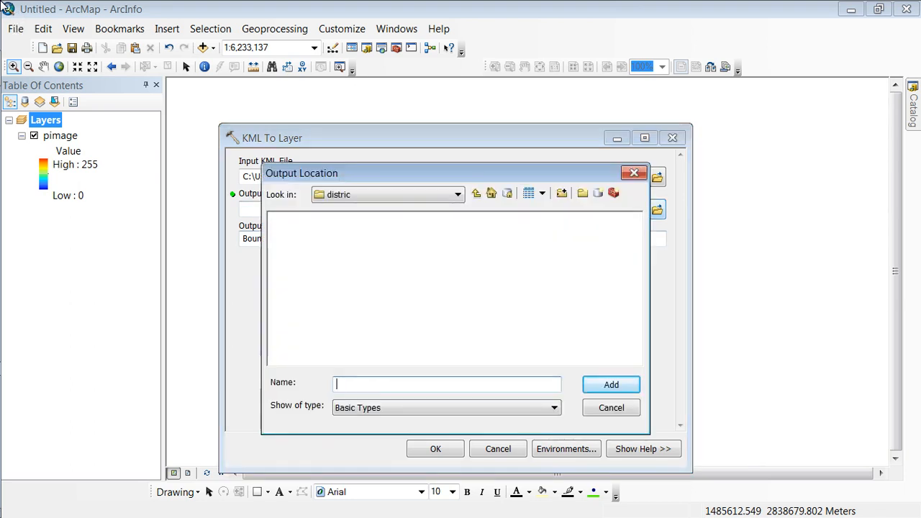
{"action": "left_click", "coordinate": [476, 193]}
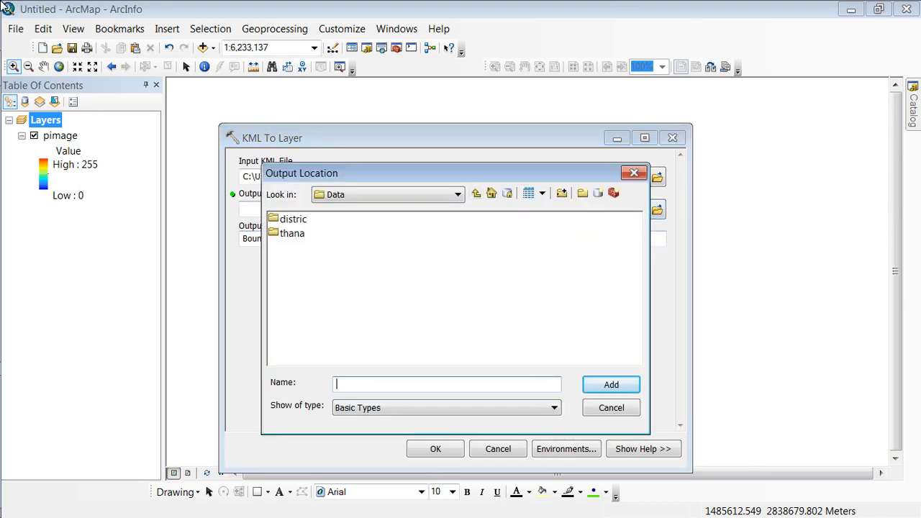
{"action": "left_click", "coordinate": [387, 194]}
{"action": "left_click", "coordinate": [377, 249]}
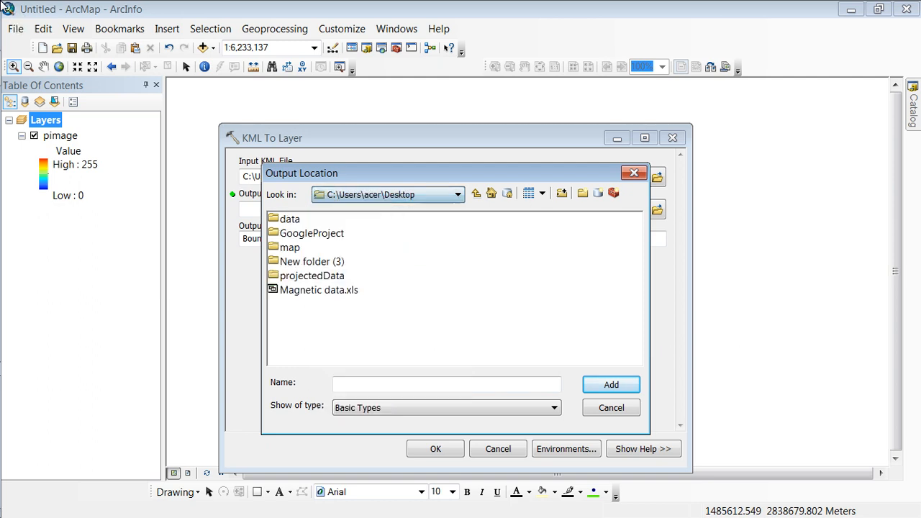
{"action": "left_click", "coordinate": [312, 233]}
{"action": "left_click", "coordinate": [611, 384]}
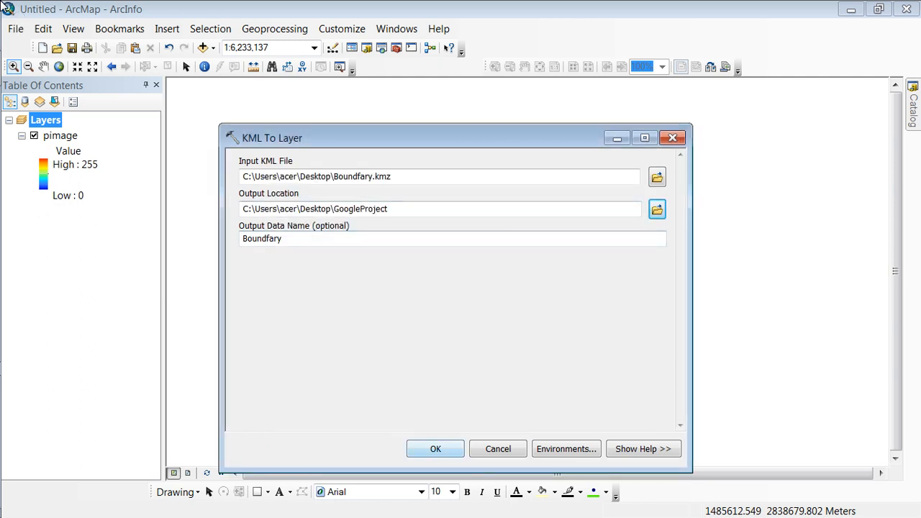
{"action": "key", "text": "Return"}
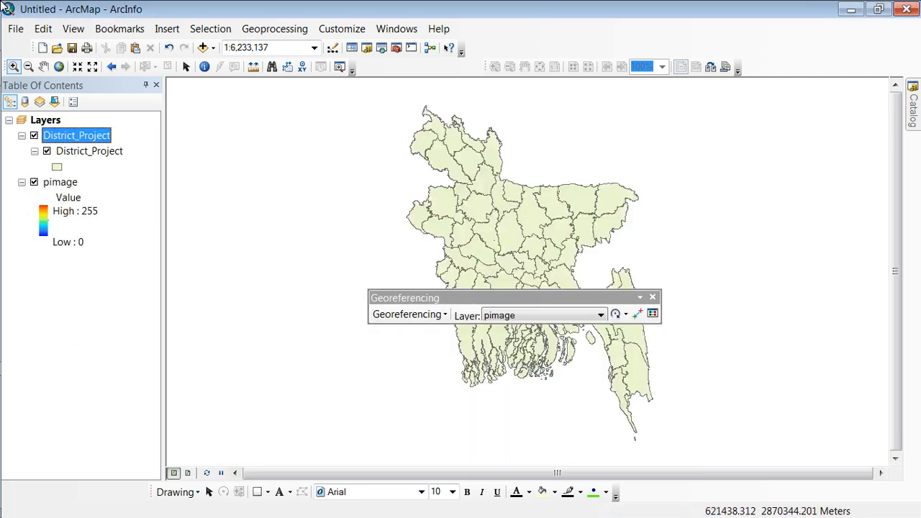
Step: Examine the converted District_Project boundaries close up and across the full extent of the map
{"action": "mouse_move", "coordinate": [361, 98]}
{"action": "left_mouse_down"}
{"action": "mouse_move", "coordinate": [385, 154]}
{"action": "mouse_move", "coordinate": [685, 431]}
{"action": "mouse_move", "coordinate": [706, 467]}
{"action": "left_mouse_up"}
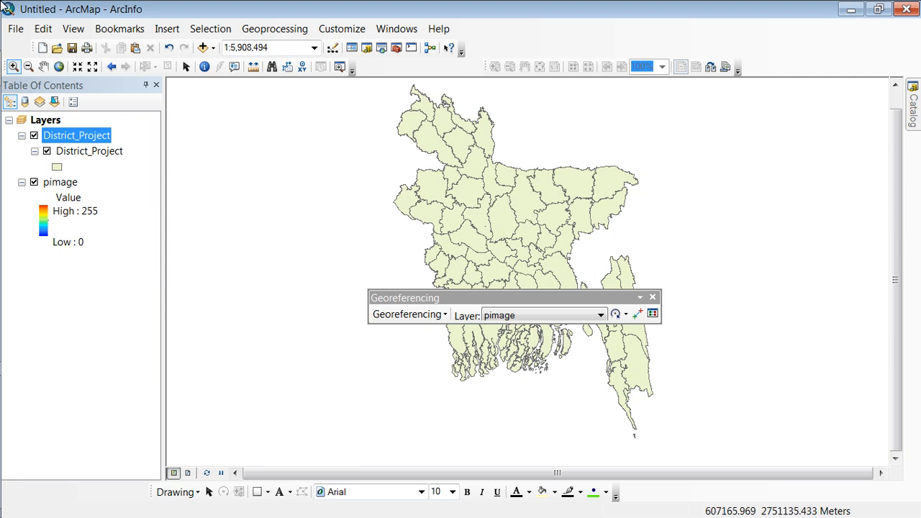
{"action": "left_click_drag", "start_coordinate": [358, 82], "coordinate": [413, 208]}
{"action": "left_click_drag", "start_coordinate": [392, 251], "coordinate": [402, 288]}
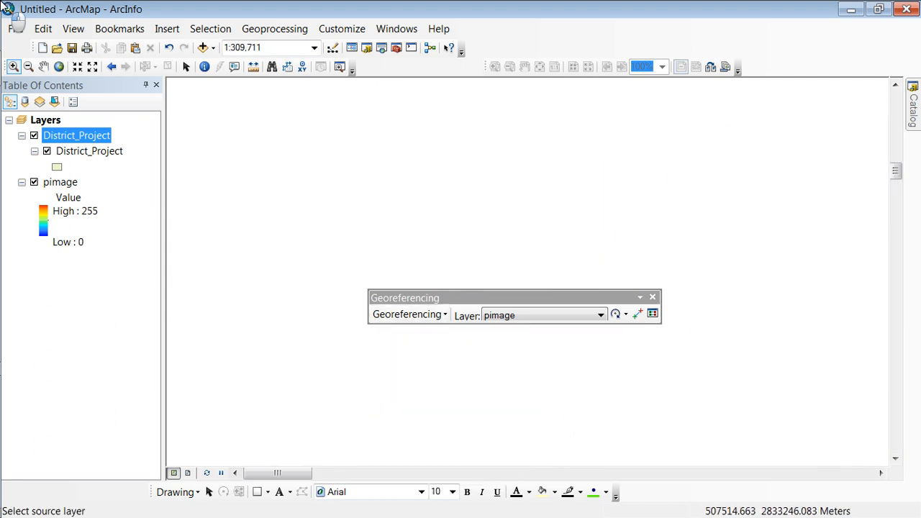
{"action": "left_click", "coordinate": [59, 66]}
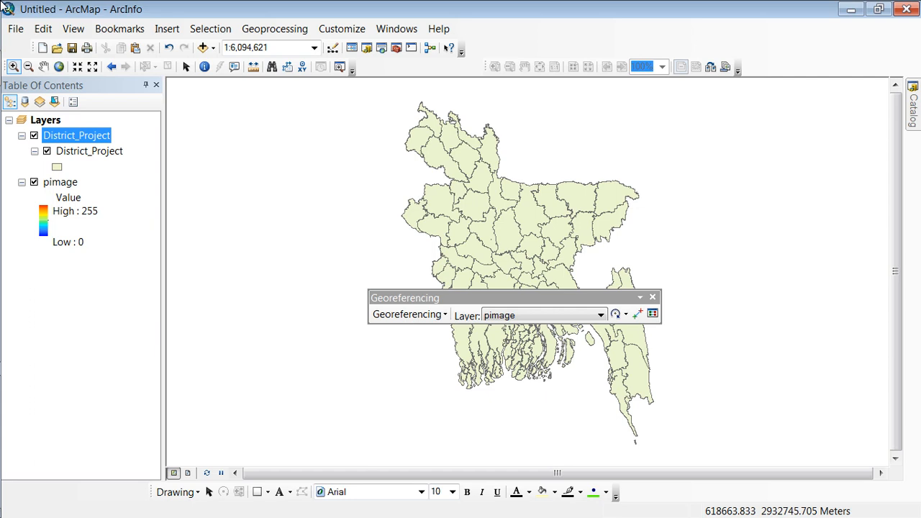
{"action": "left_click_drag", "start_coordinate": [354, 82], "coordinate": [567, 427]}
{"action": "left_click_drag", "start_coordinate": [659, 460], "coordinate": [692, 462]}
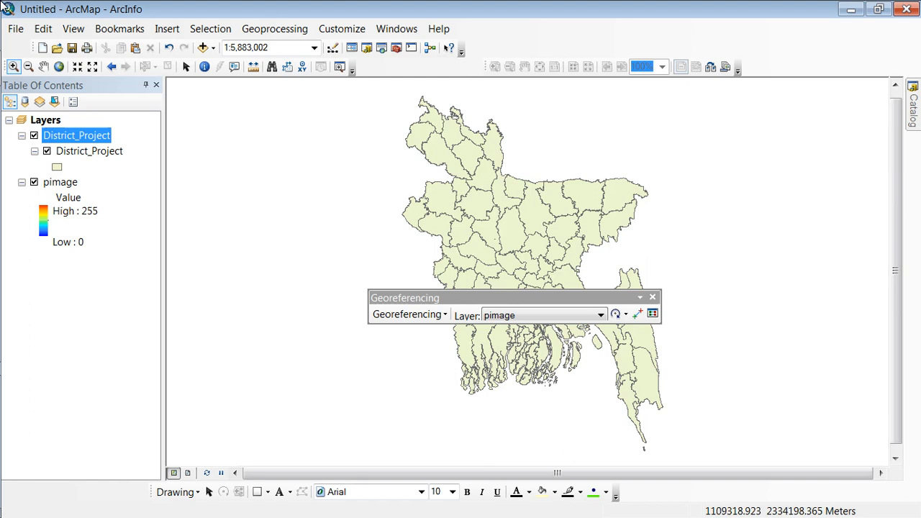
{"action": "mouse_move", "coordinate": [3, 7]}
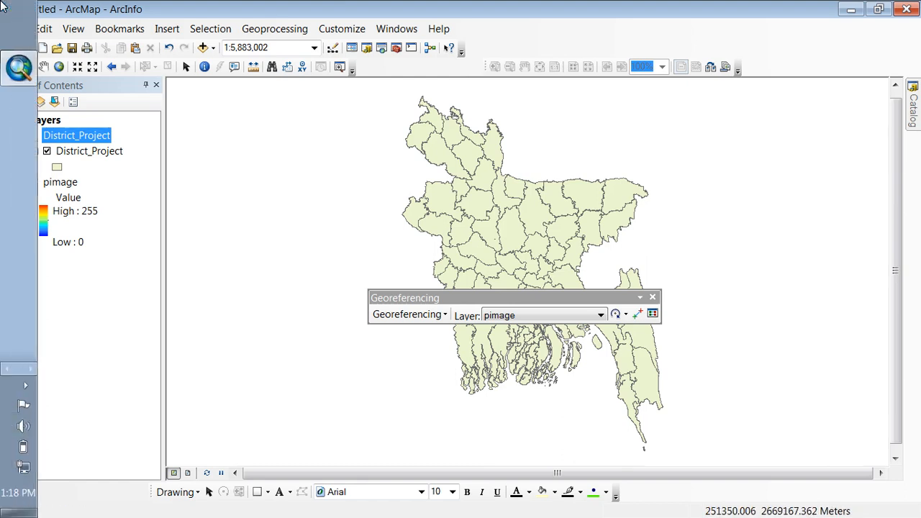